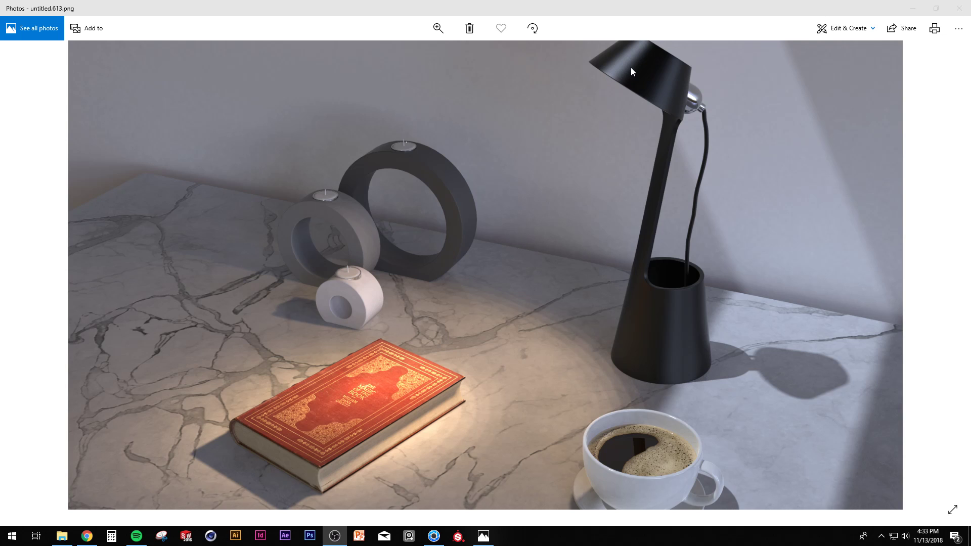
- Switch from the reference image to KeyShot, with its welcome window closed, and add Backdrop Round geometry to the scene
left_click(912, 8)
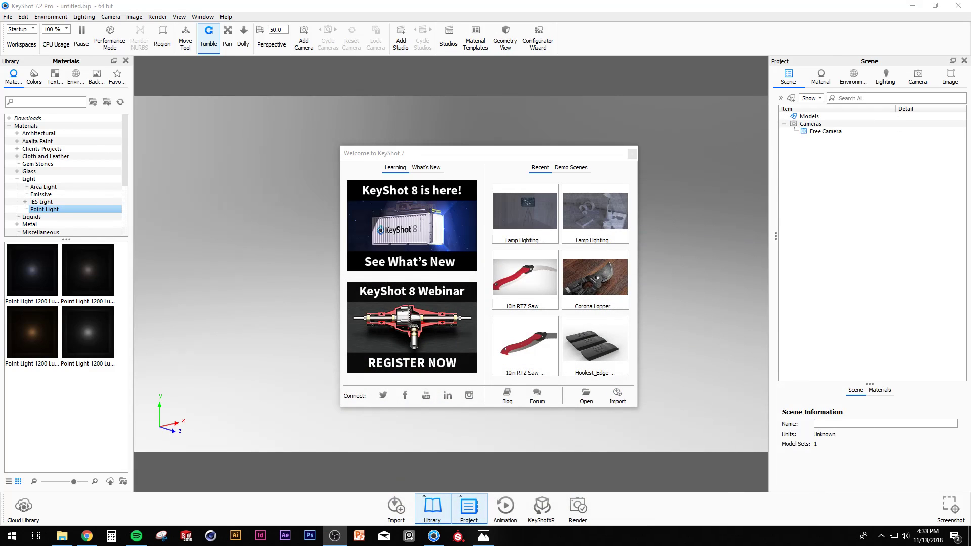
left_click(632, 154)
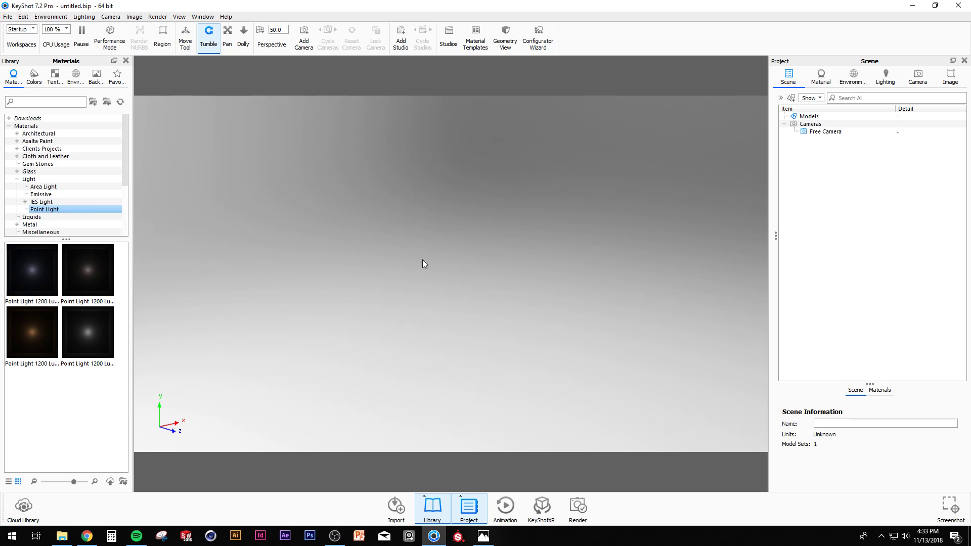
left_click(22, 17)
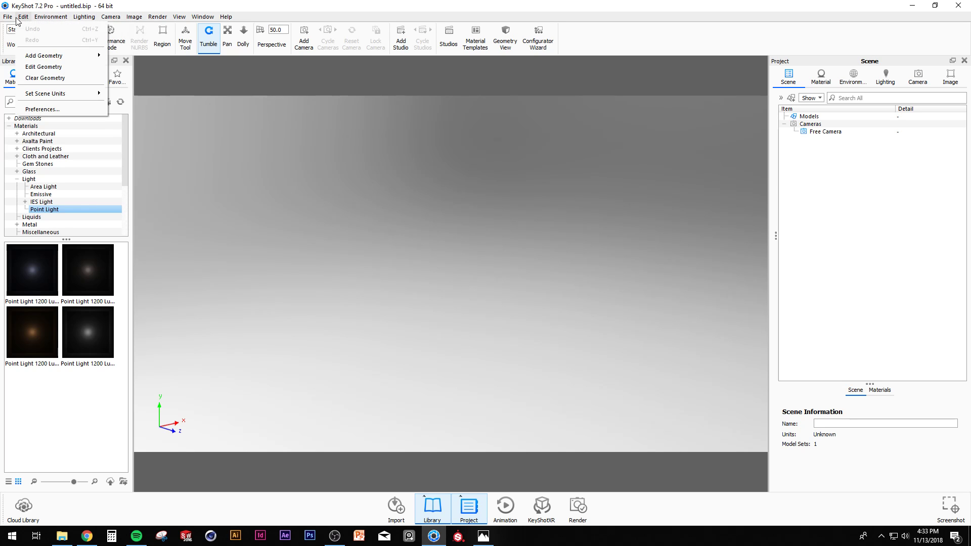
mouse_move(37, 55)
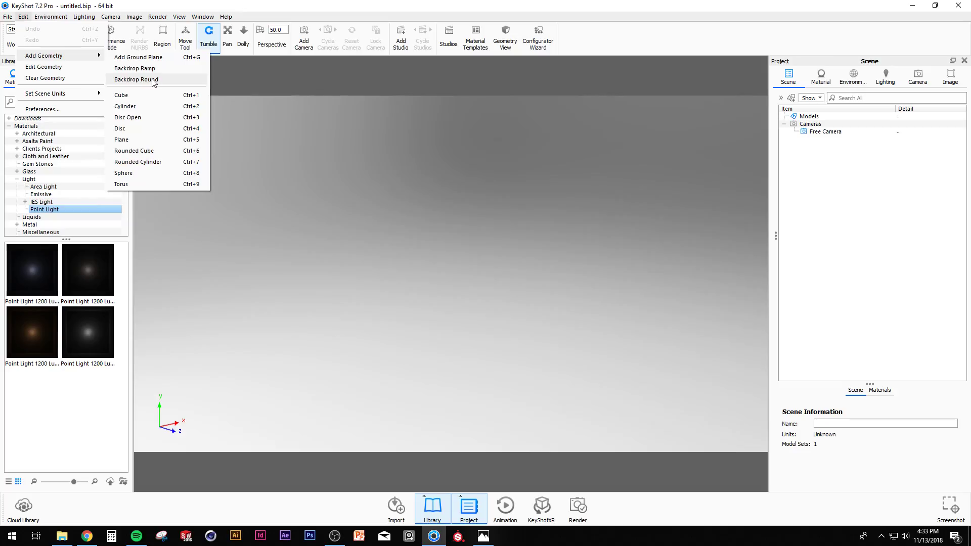
left_click(153, 82)
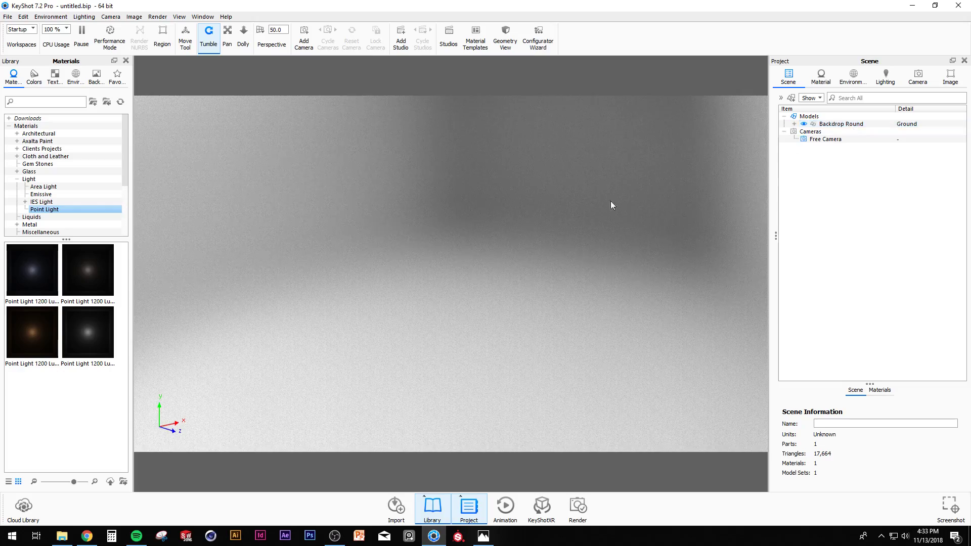
- Apply the Paint Textured White material from the library to the Backdrop Round
scroll(410, 329, "down", 5)
scroll(411, 330, "up", 5)
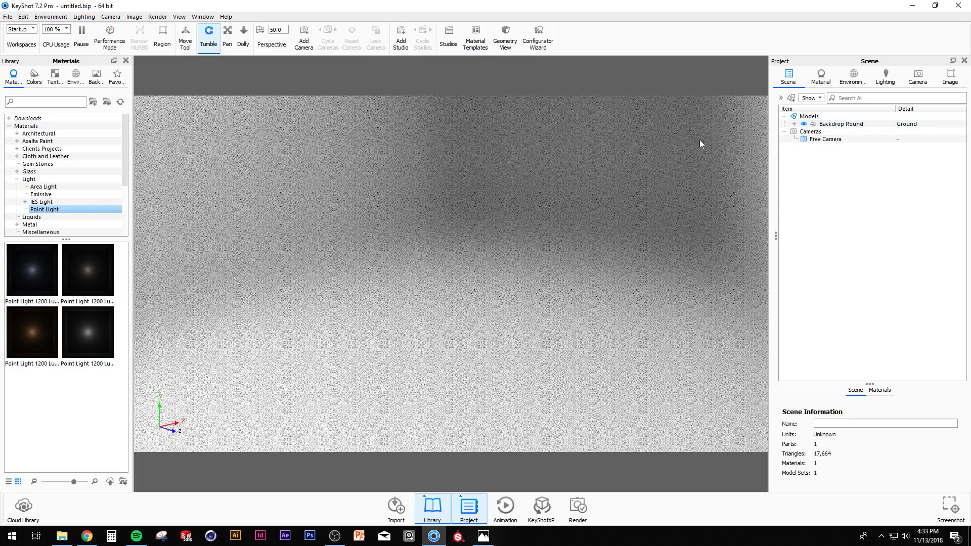
left_click(849, 126)
left_click(794, 124)
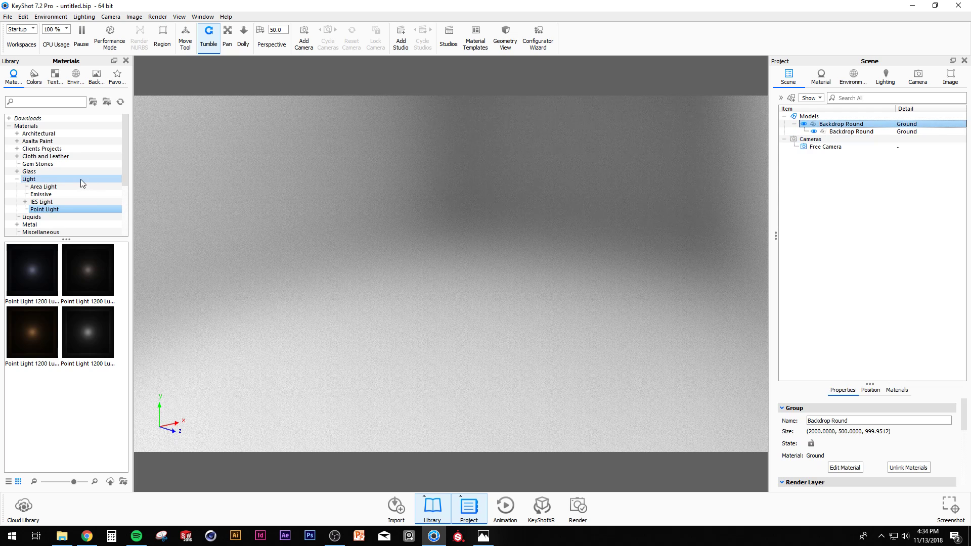
scroll(81, 179, "down", 4)
left_click(16, 172)
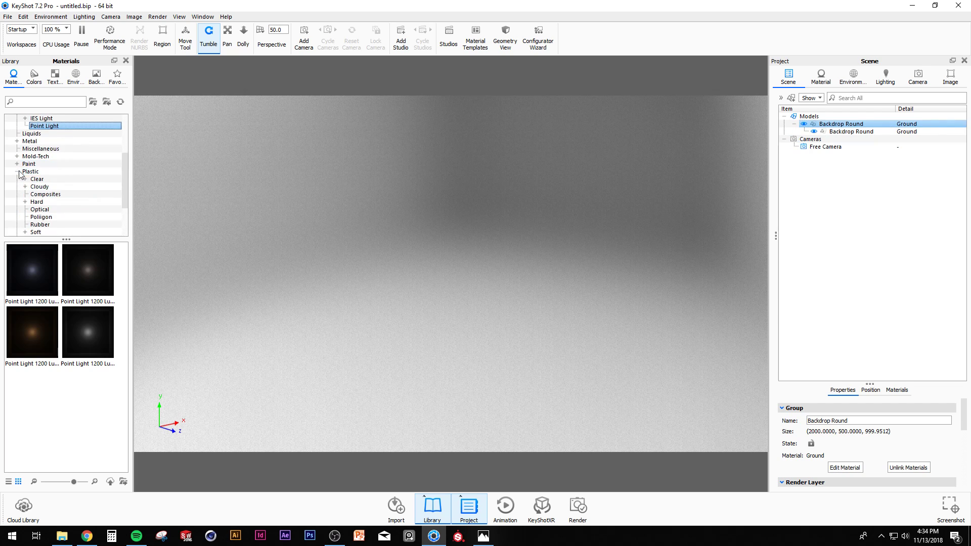
left_click(17, 164)
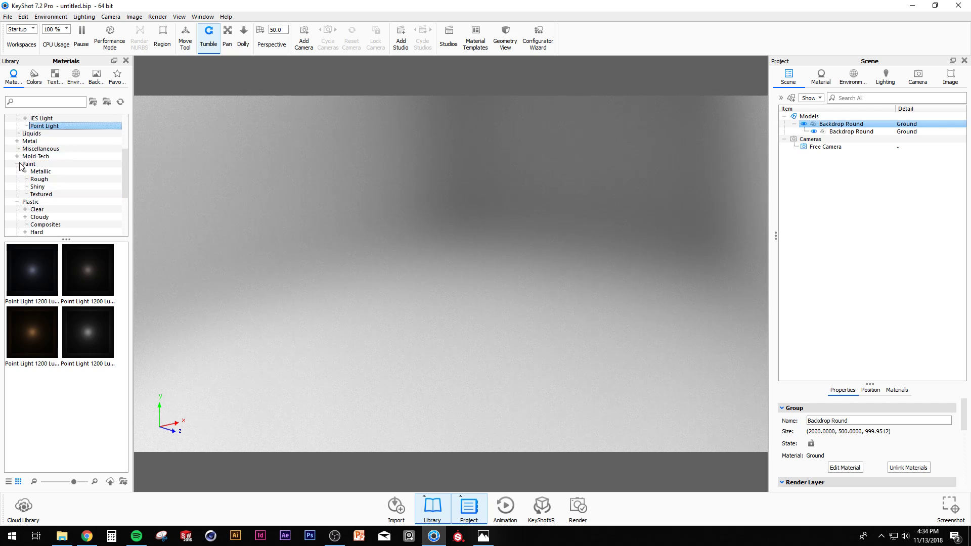
left_click(41, 194)
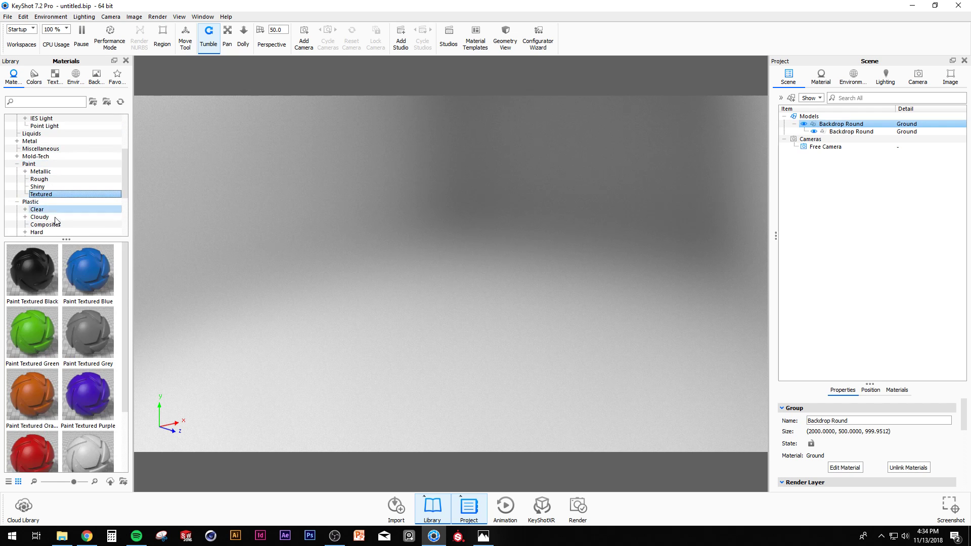
scroll(73, 359, "down", 2)
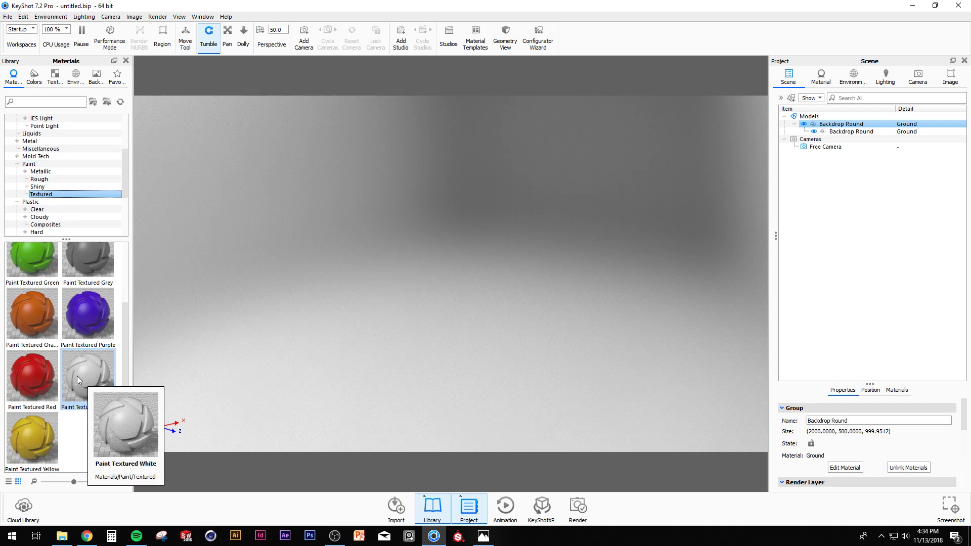
mouse_move(75, 376)
left_mouse_down()
mouse_move(470, 210)
mouse_move(462, 205)
mouse_move(451, 211)
mouse_move(582, 193)
mouse_move(226, 318)
mouse_move(473, 264)
left_mouse_up()
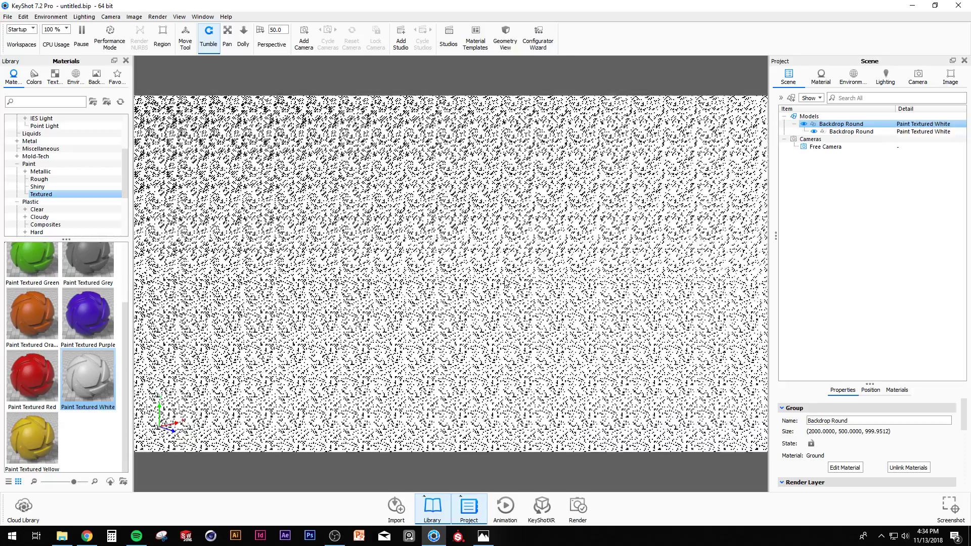
- Examine the whole backdrop shape from a distance and from the front
scroll(503, 118, "down", 10)
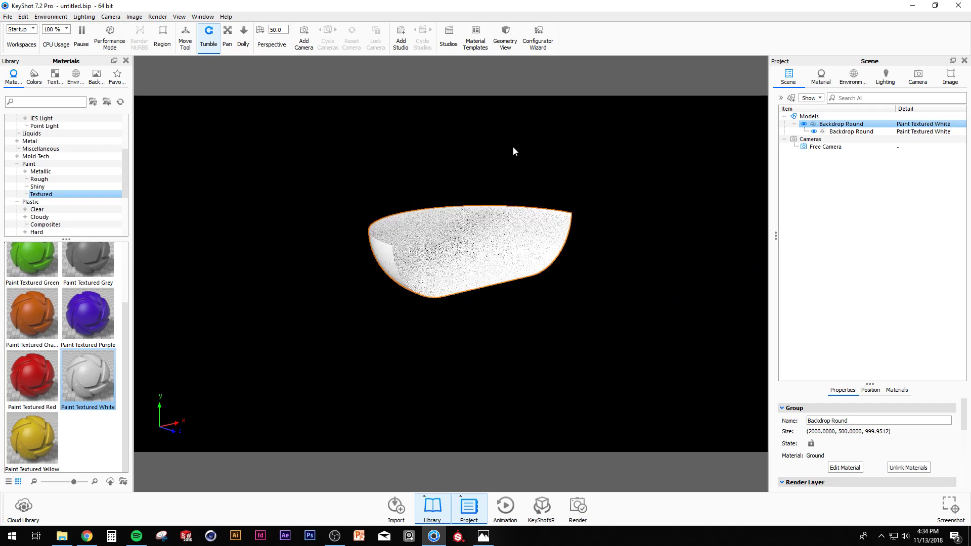
scroll(503, 169, "up", 5)
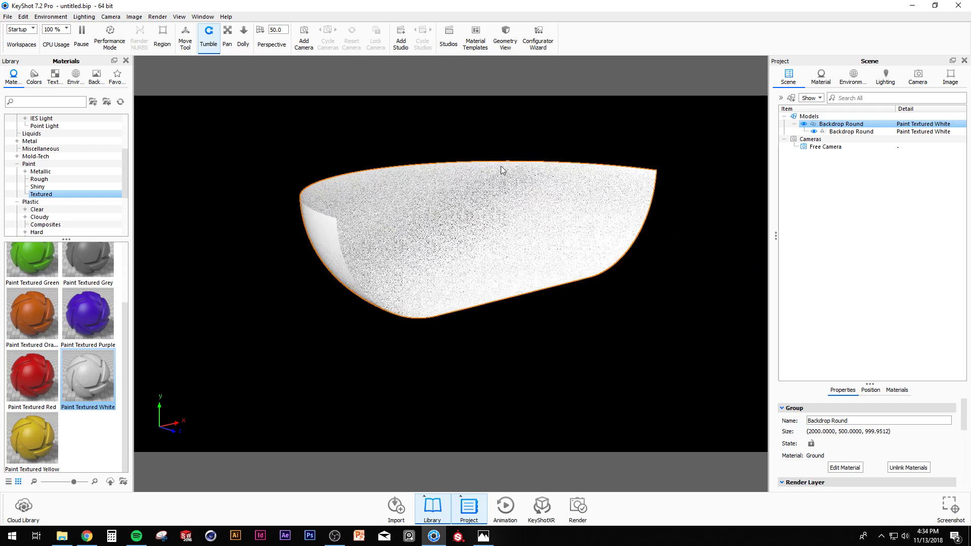
middle_click_drag(501, 170, 490, 211)
left_click_drag(489, 211, 371, 248)
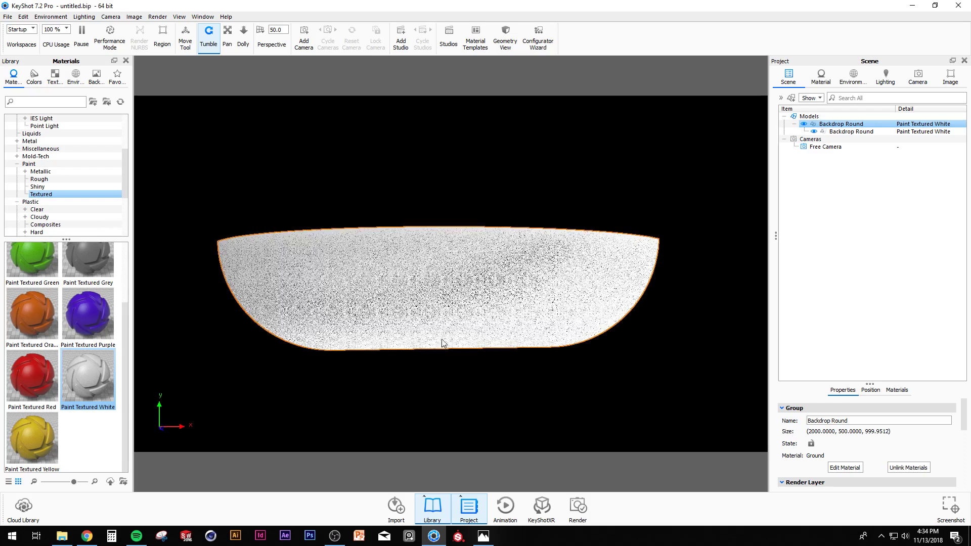
left_click_drag(435, 331, 466, 334)
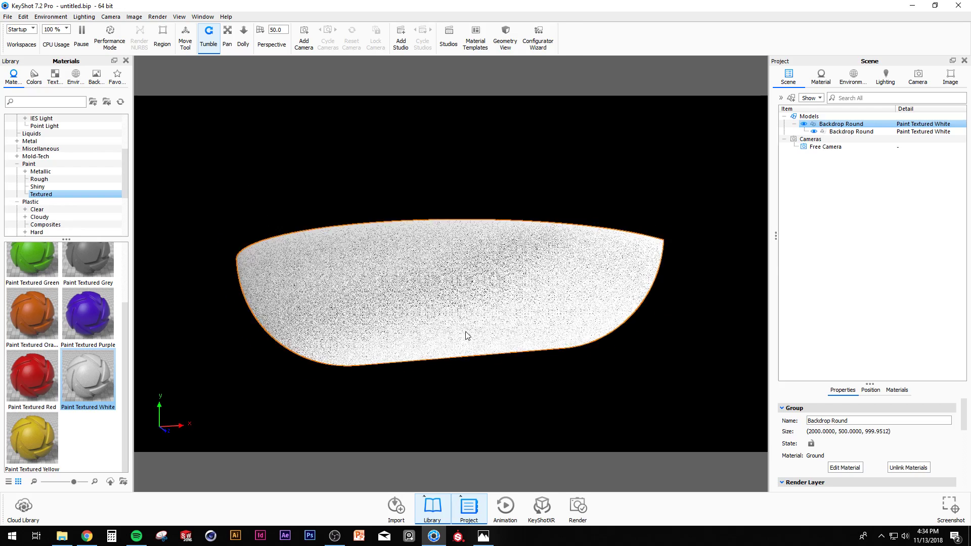
scroll(466, 334, "up", 5)
left_click_drag(690, 175, 461, 378)
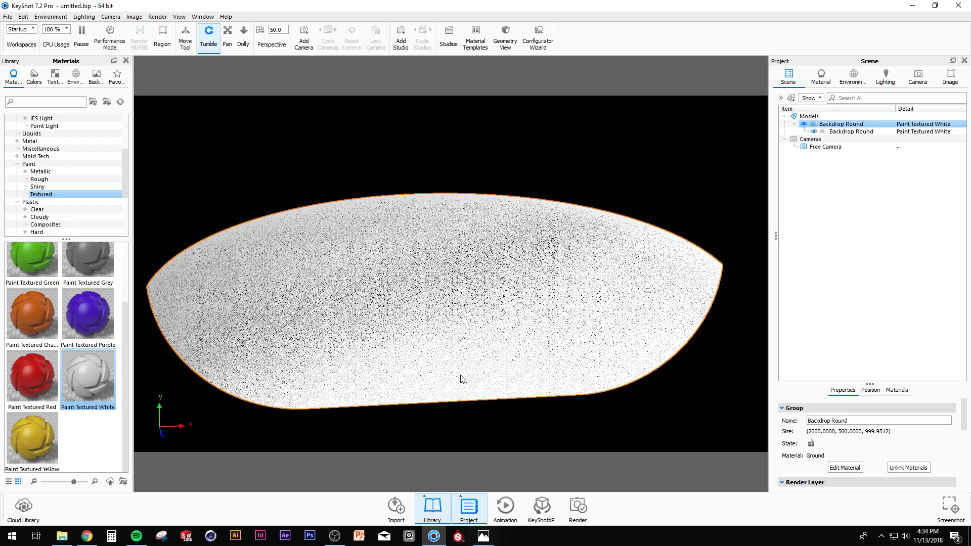
- Check the available scene units and look through the backdrop's properties
left_click(813, 81)
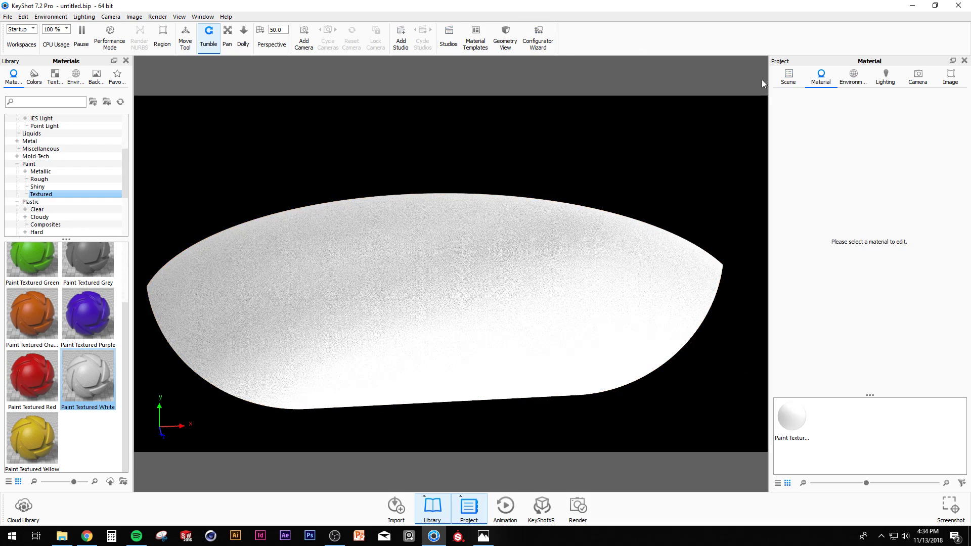
left_click(789, 79)
left_click(23, 17)
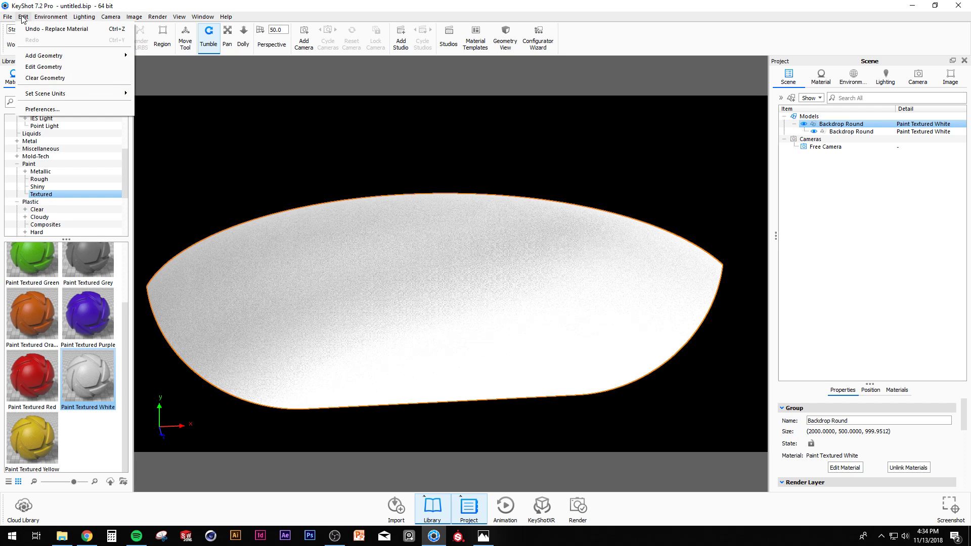
mouse_move(34, 96)
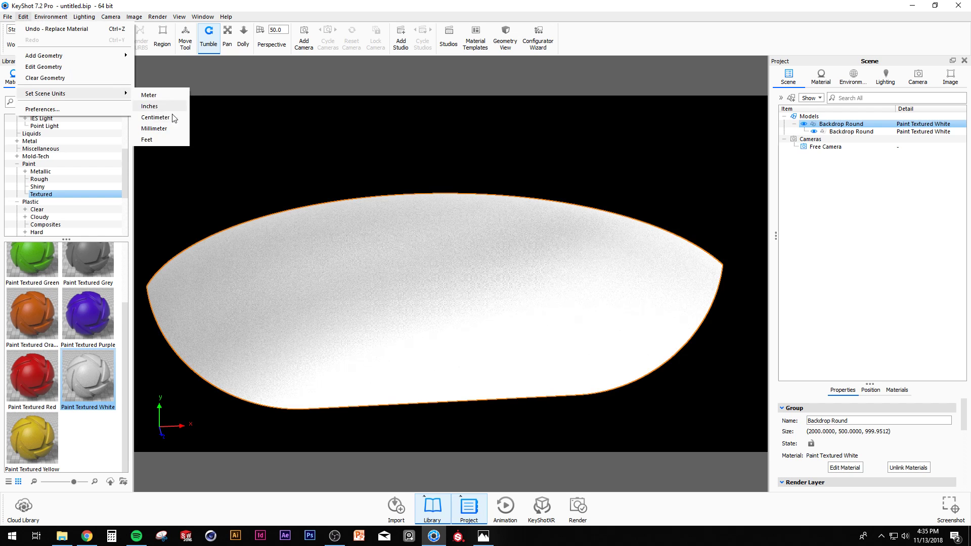
left_click(866, 396)
left_click(843, 390)
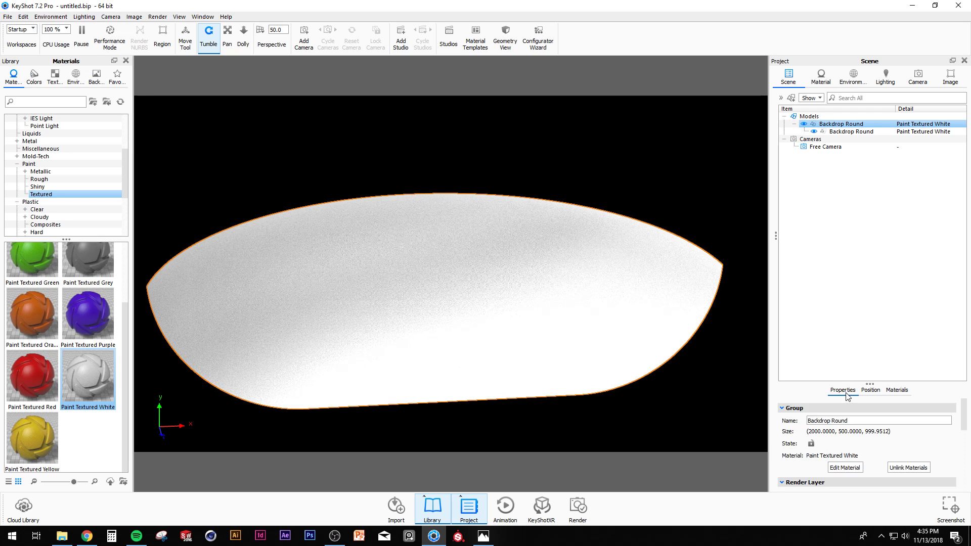
scroll(789, 420, "down", 3)
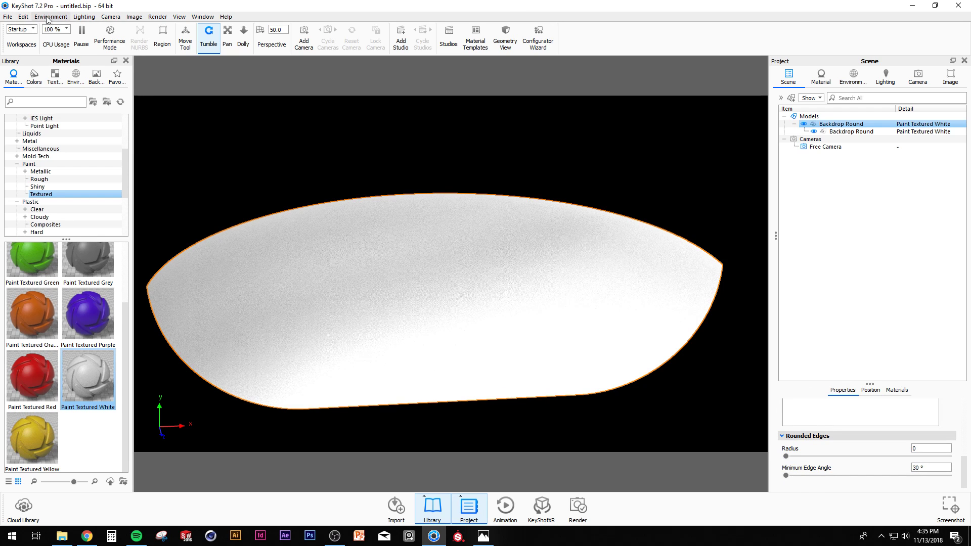
- Set the scene units to inches, scaling the scene so that one undefined unit becomes 1 inch
left_click(24, 16)
mouse_move(35, 94)
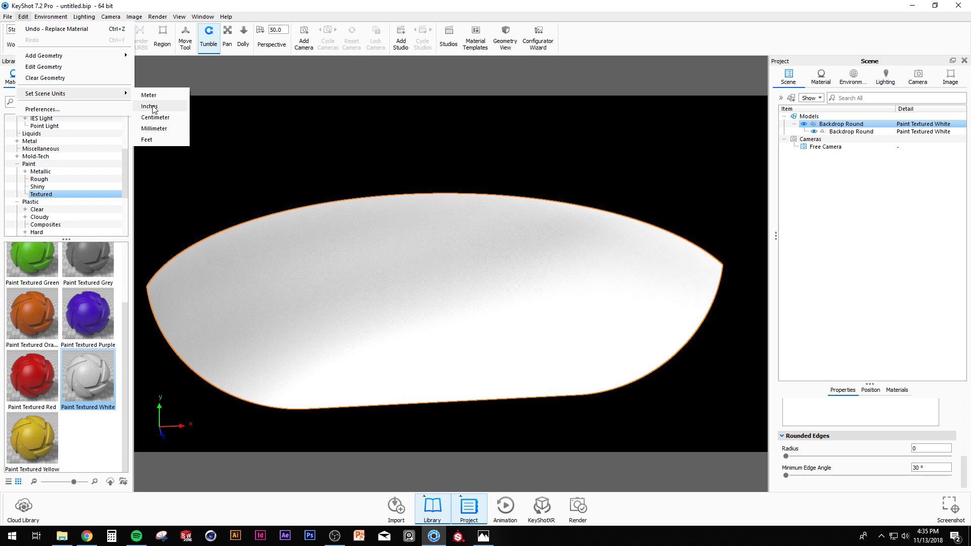
left_click(159, 107)
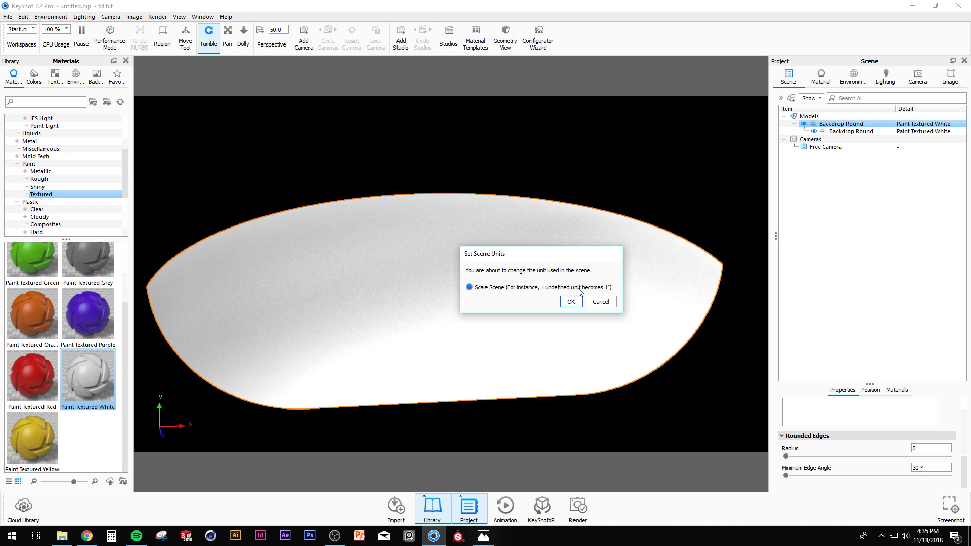
left_click(571, 301)
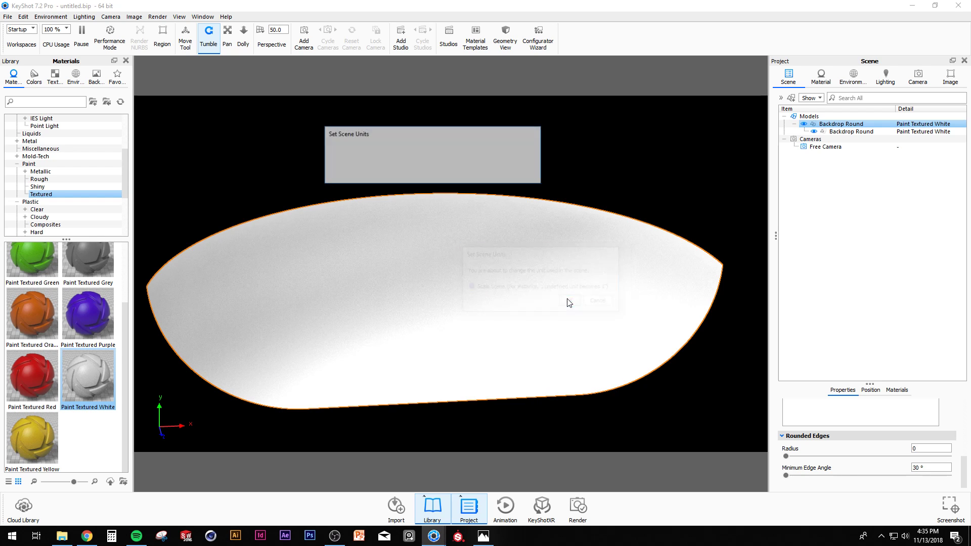
left_click(484, 172)
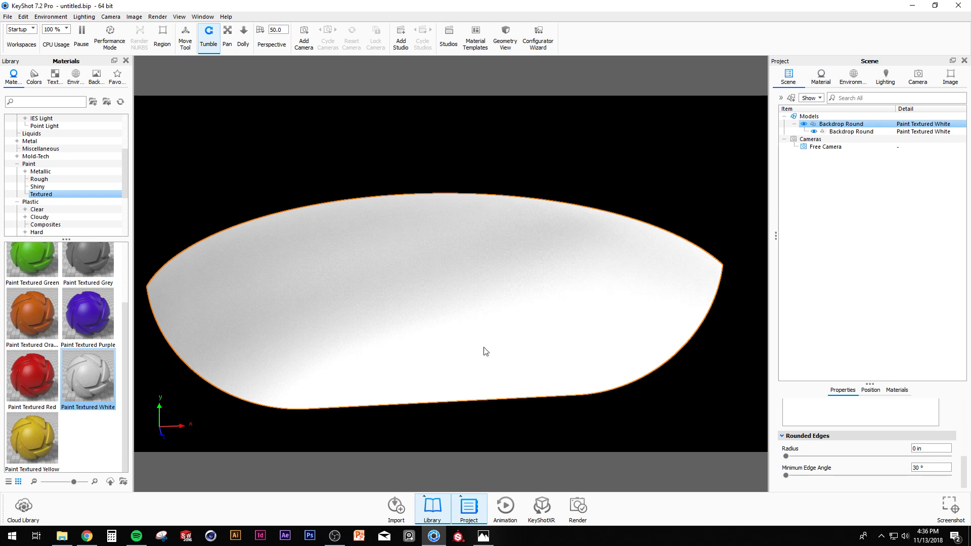
- View the backdrop from a lower angle and open the environment's size value for editing
scroll(446, 354, "up", 3)
scroll(466, 346, "down", 3)
left_click_drag(465, 345, 540, 289)
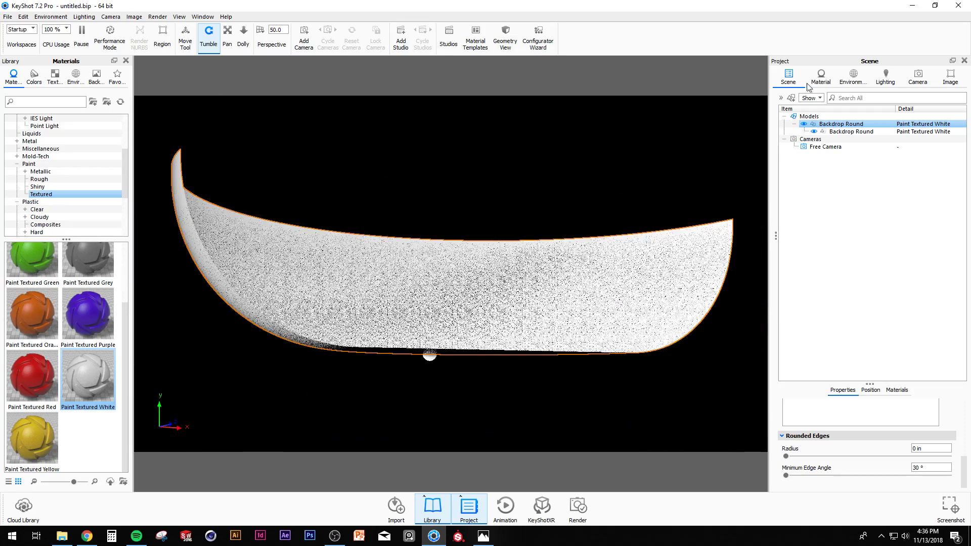
left_click(853, 77)
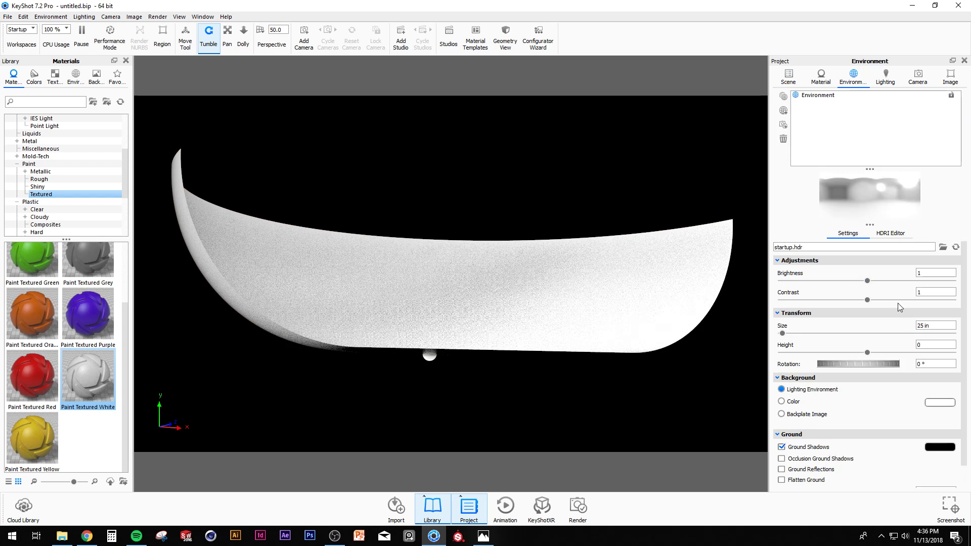
double_click(947, 324)
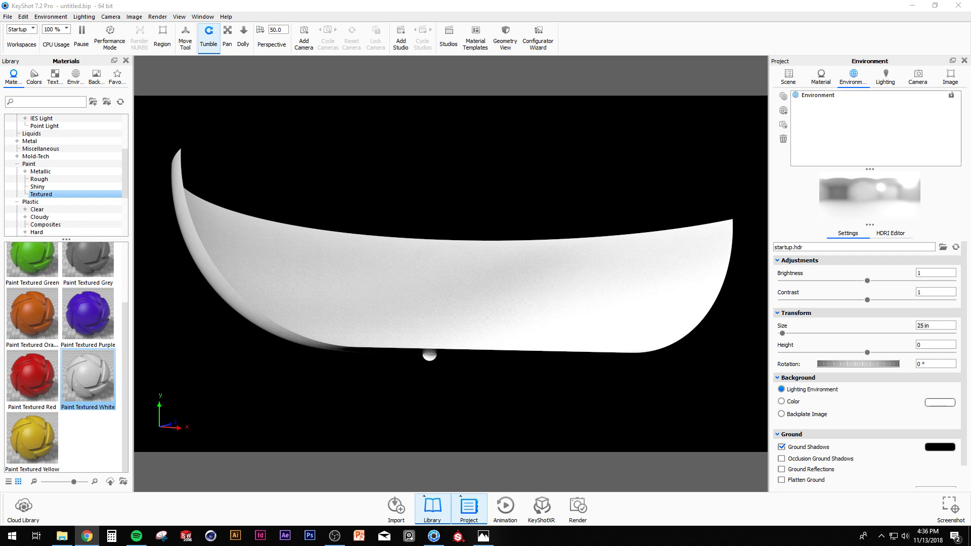
- Switch to Chrome and read the search answer to "What size is a standard room?", then return to KeyShot
left_click_drag(0, 41, 318, 4)
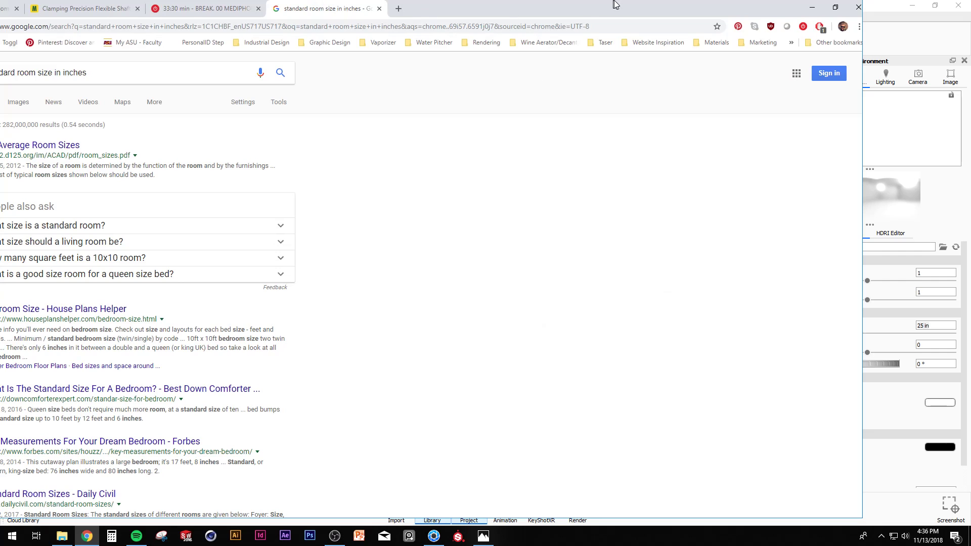
key("super+Up")
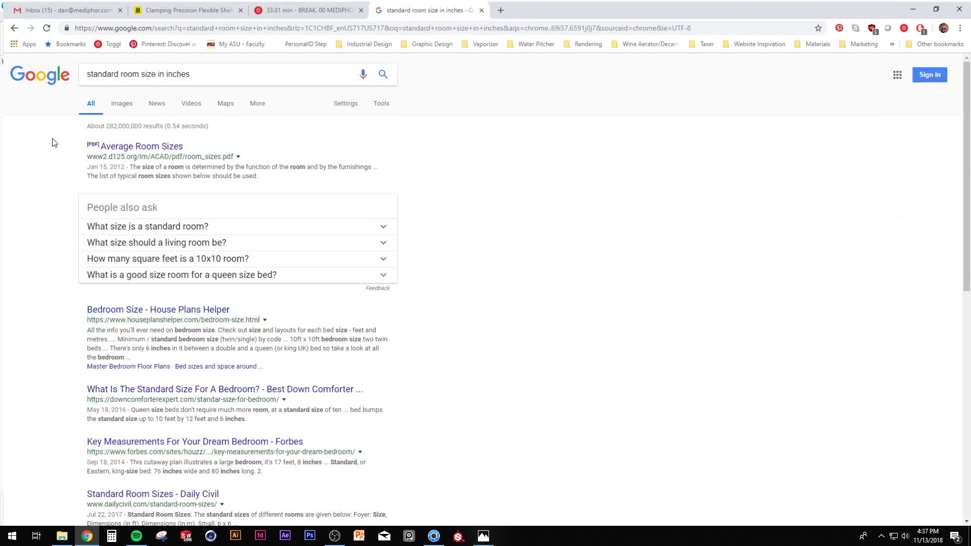
left_click(164, 226)
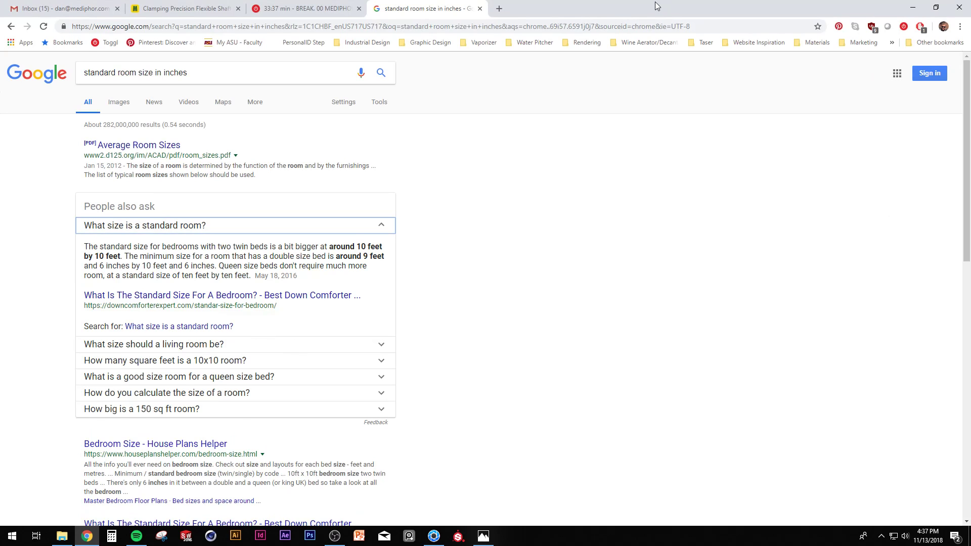
left_click_drag(654, 2, 1, 450)
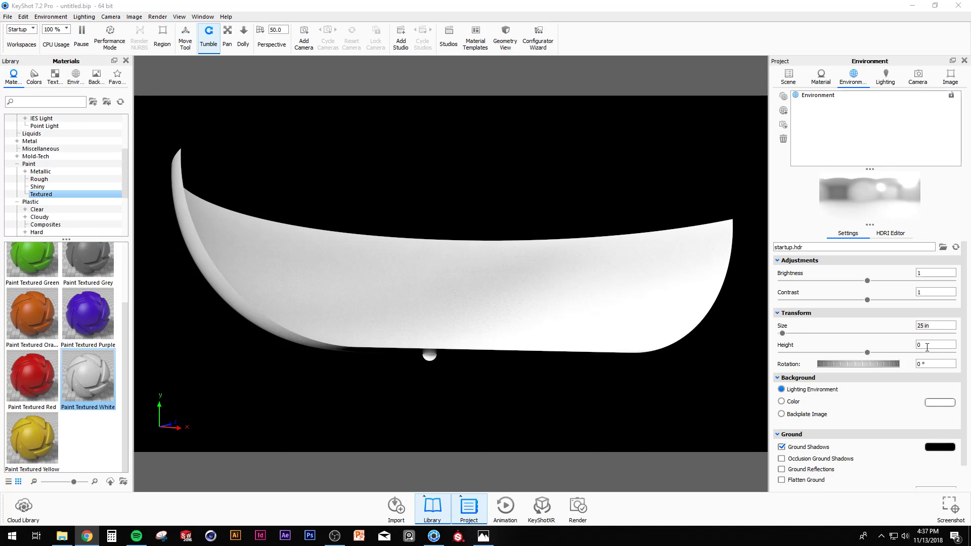
- Try an environment size of 10 in and briefly bring up the calculator
left_click(946, 327)
type("10")
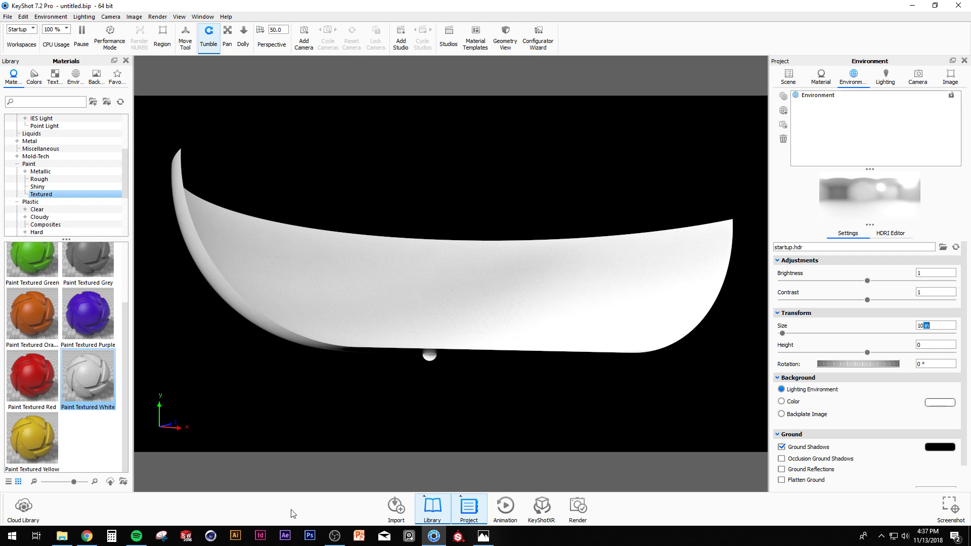
left_click(112, 535)
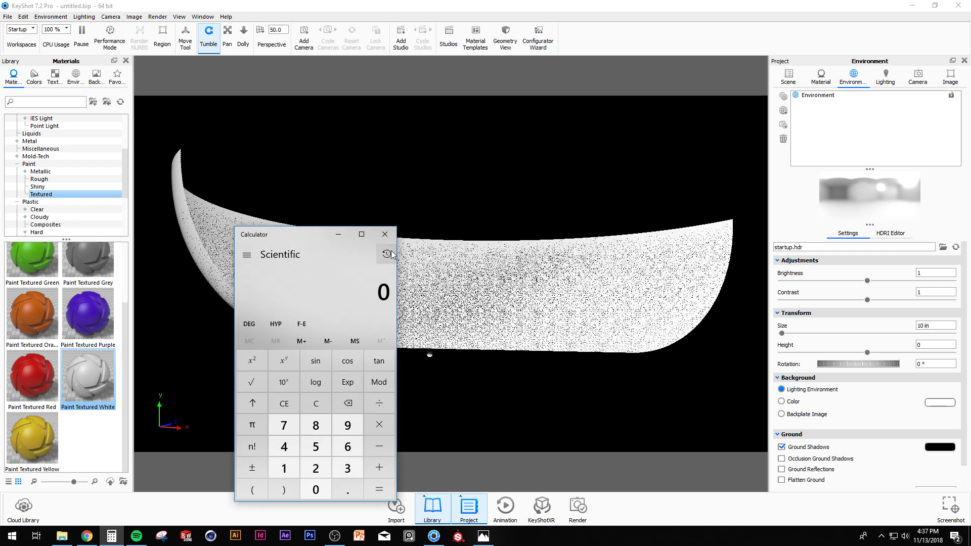
left_click(385, 234)
- Set the environment size to 120 in and bring up the calculator again
left_click(939, 324)
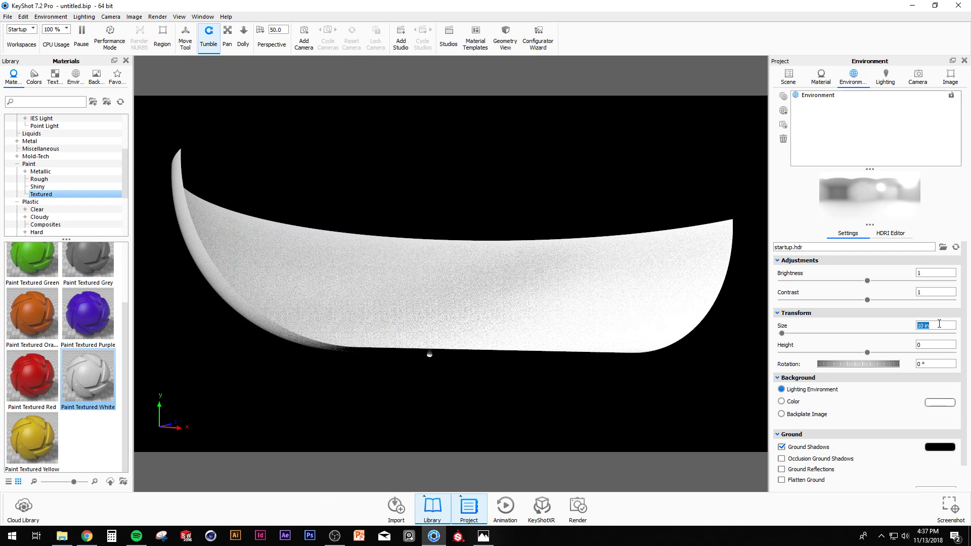
type("1")
key("Return")
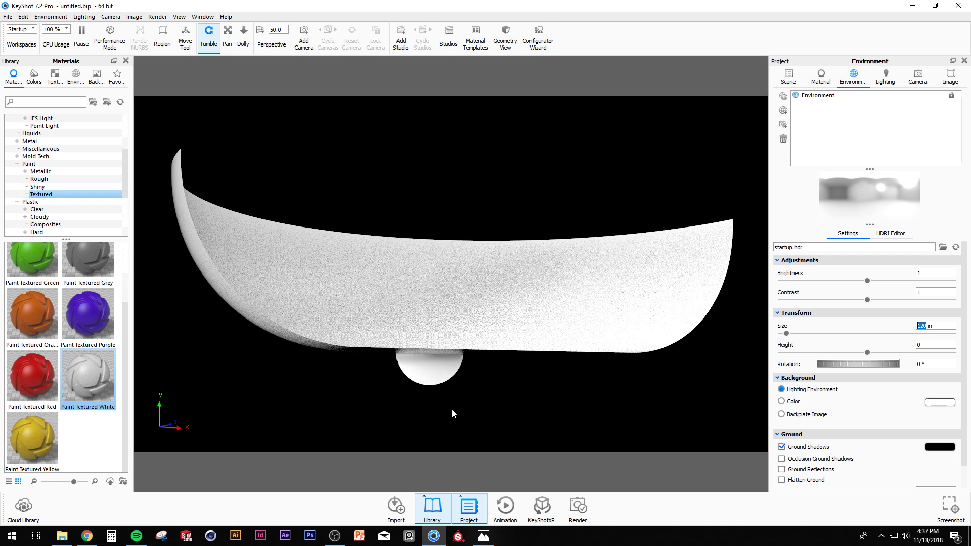
left_click(112, 536)
left_click_drag(310, 234, 0, 241)
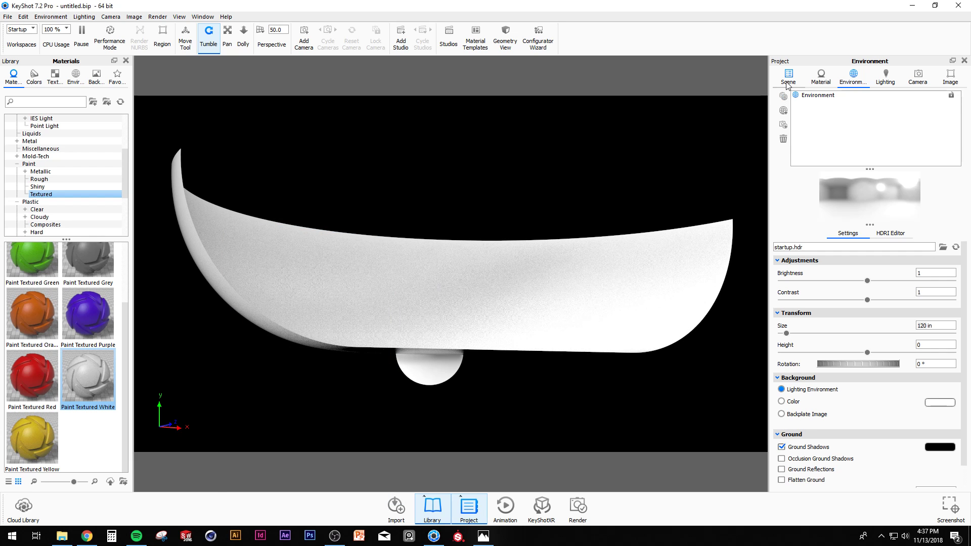
- Select the whole Backdrop Round model in the scene and show its position settings
left_click(499, 309)
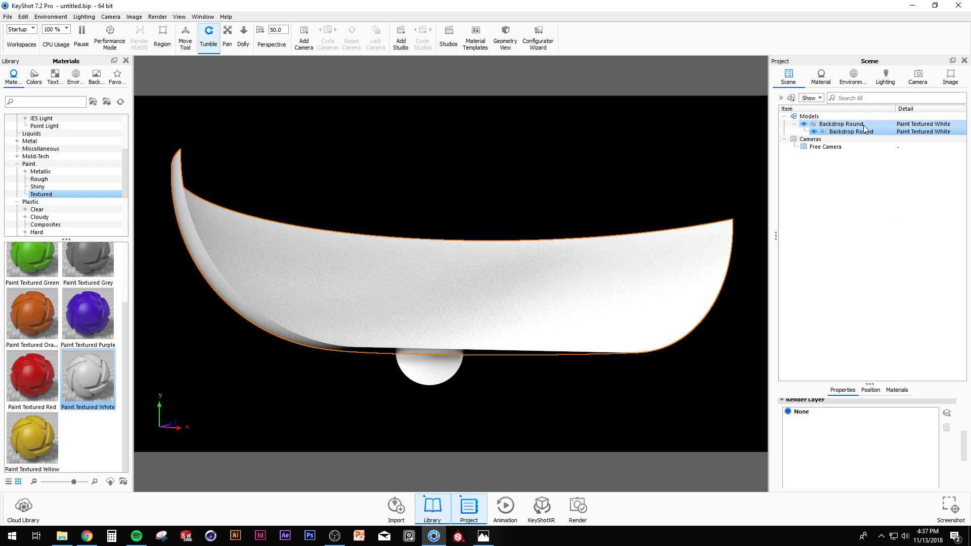
left_click_drag(511, 309, 494, 326)
middle_click_drag(494, 323, 491, 264)
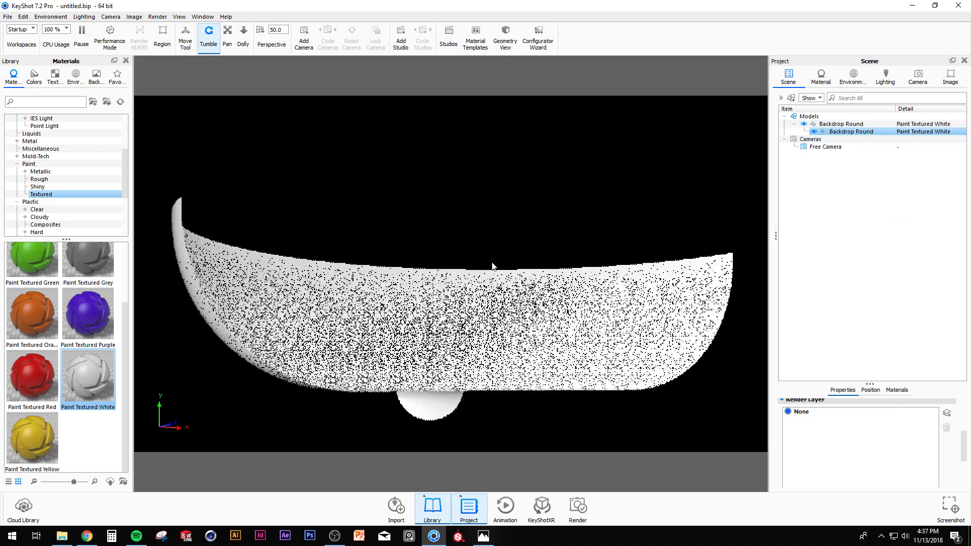
left_click_drag(492, 264, 498, 306)
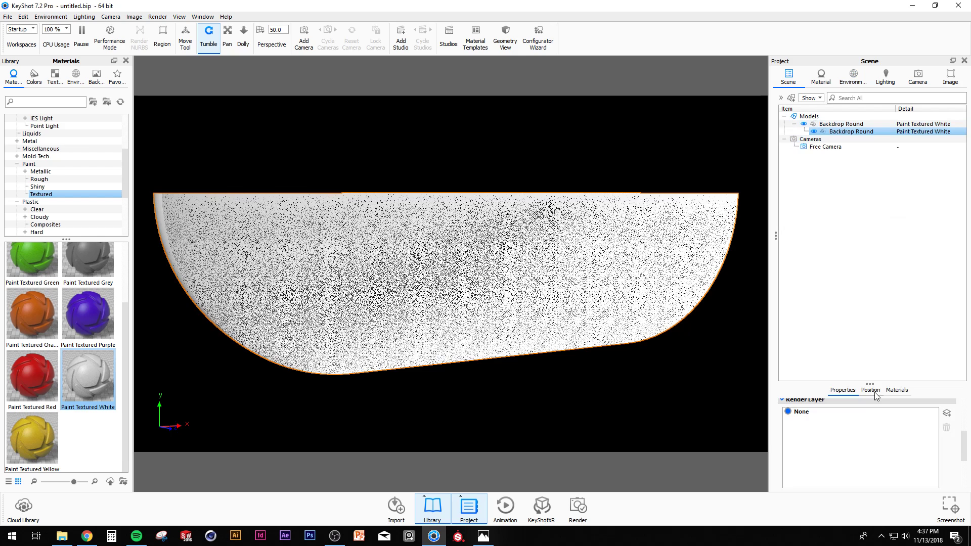
left_click(871, 391)
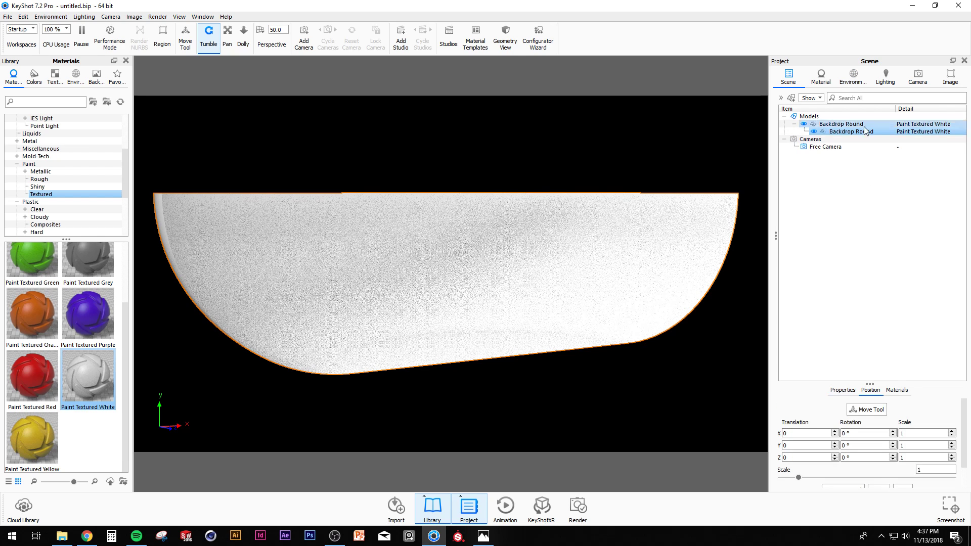
left_click(842, 124)
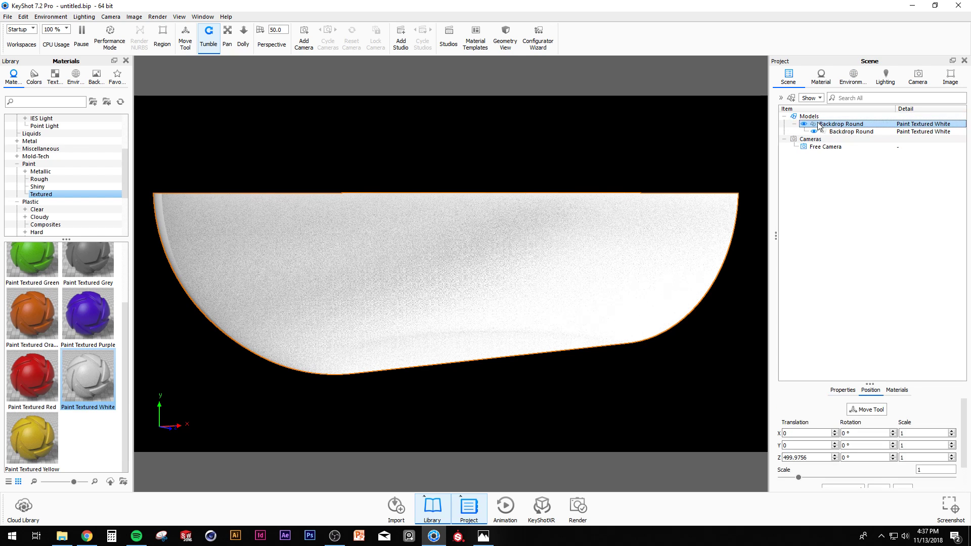
- Reduce the Backdrop Round model's uniform scale to about 0.33 and center it in the scene
scroll(829, 477, "down", 1)
left_click_drag(800, 452, 787, 452)
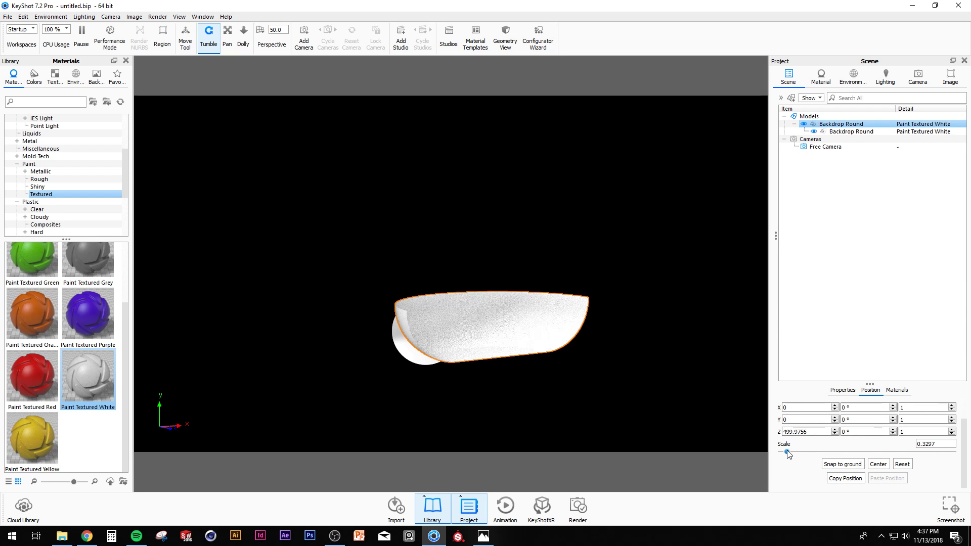
left_click(878, 464)
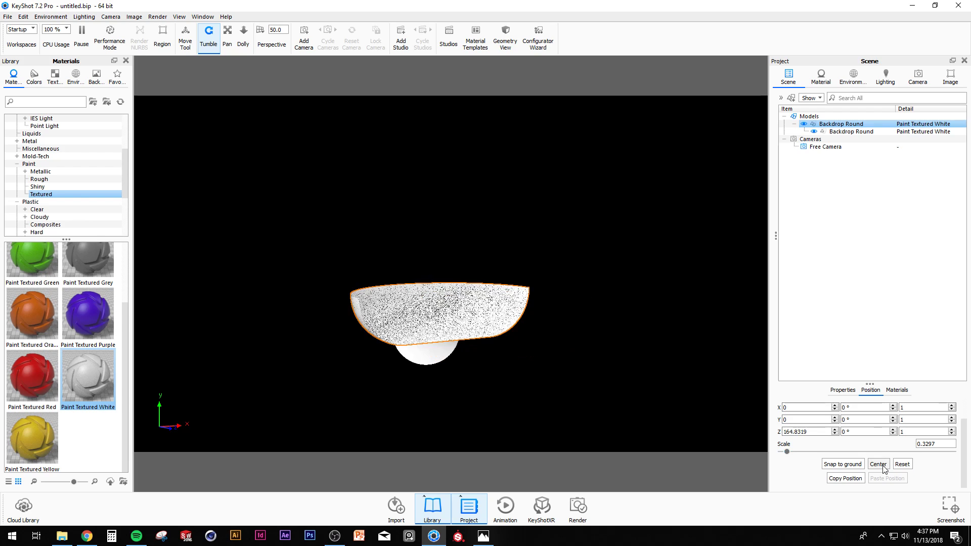
- Set the backdrop's uniform scale to 0.25 and center it again
scroll(496, 353, "up", 3)
middle_click_drag(496, 353, 557, 265)
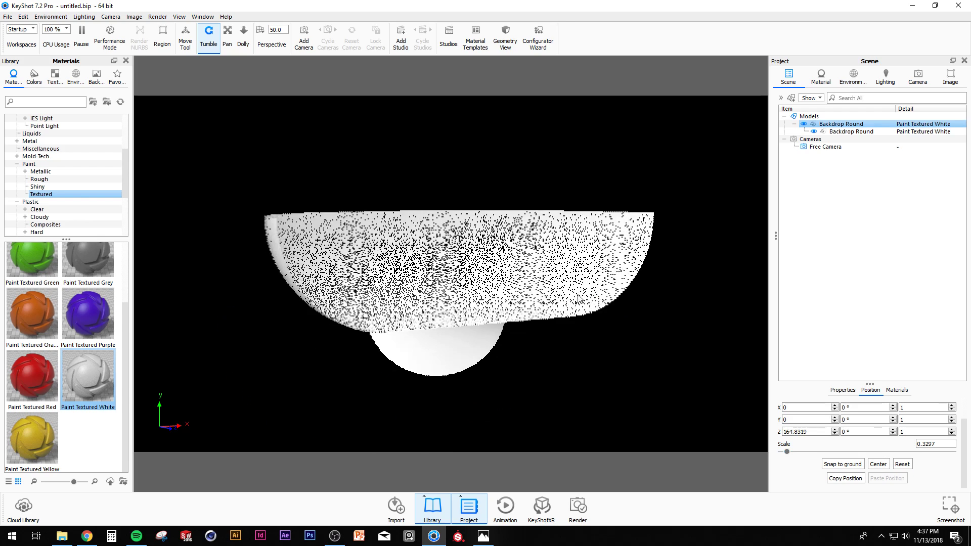
left_click(935, 446)
double_click(926, 445)
type("0.25")
key("Return")
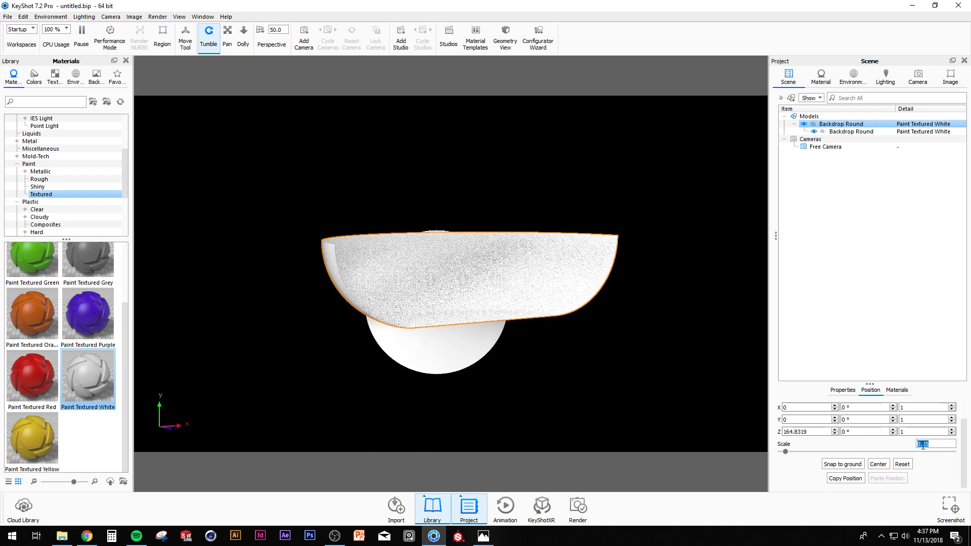
left_click(879, 465)
- Set the backdrop's uniform scale to 0.1 and recenter it inside the environment
left_click_drag(538, 387, 283, 415)
left_click_drag(936, 448, 925, 447)
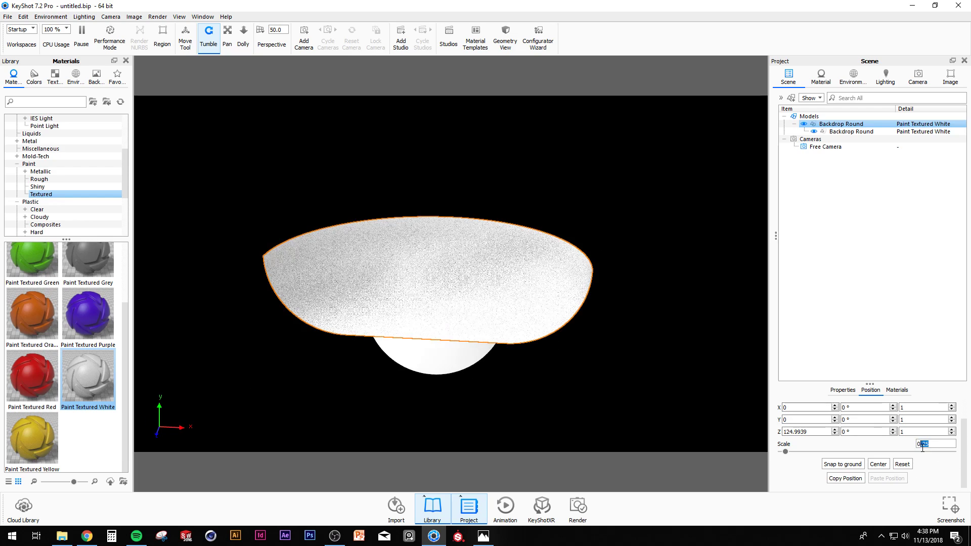
type("1")
key("Return")
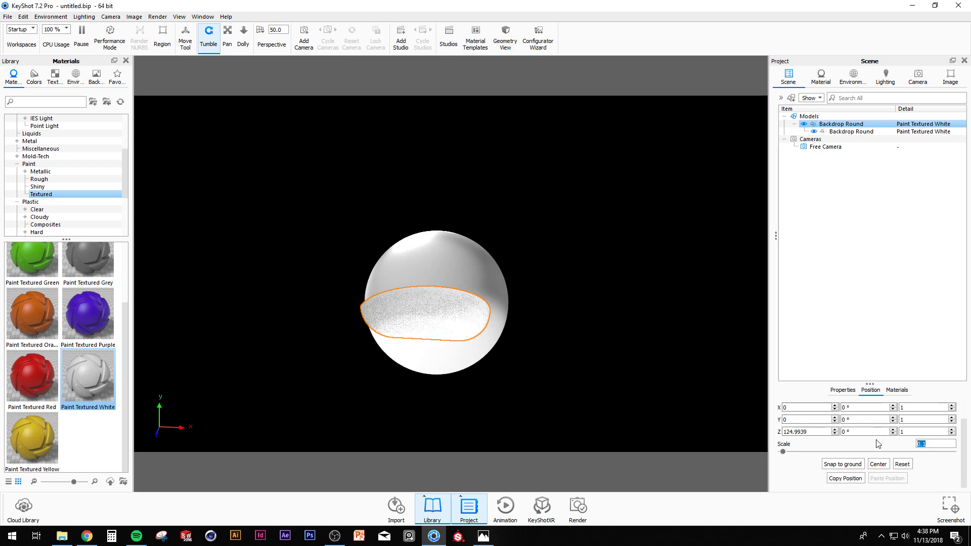
left_click(878, 465)
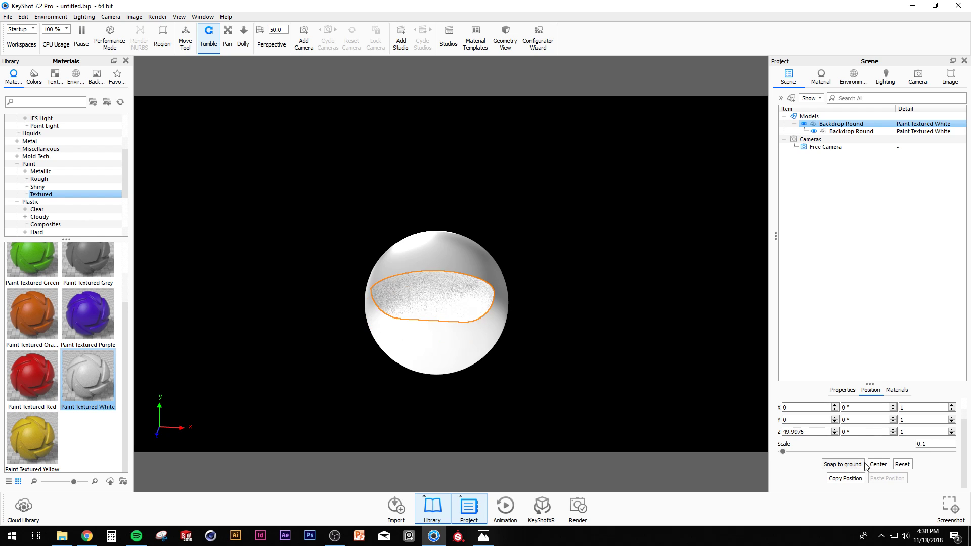
- Examine how the scaled backdrop sits inside the environment sphere from several angles and distances
left_click_drag(410, 356, 419, 324)
scroll(446, 294, "up", 10)
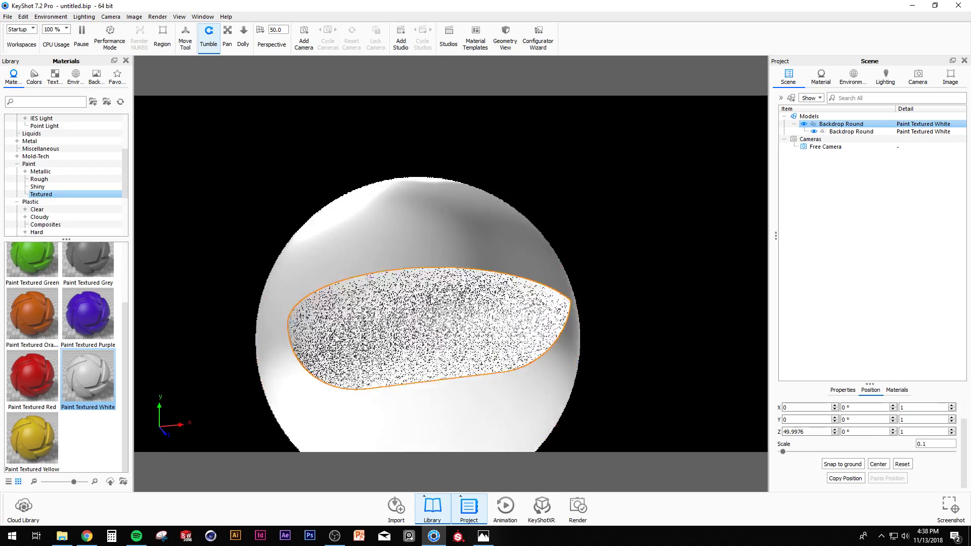
scroll(575, 221, "up", 10)
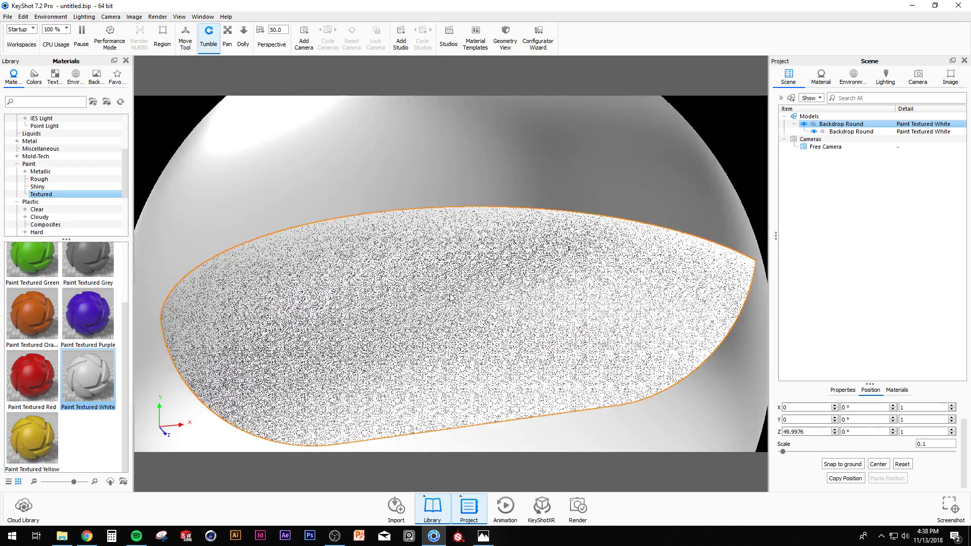
scroll(430, 307, "down", 10)
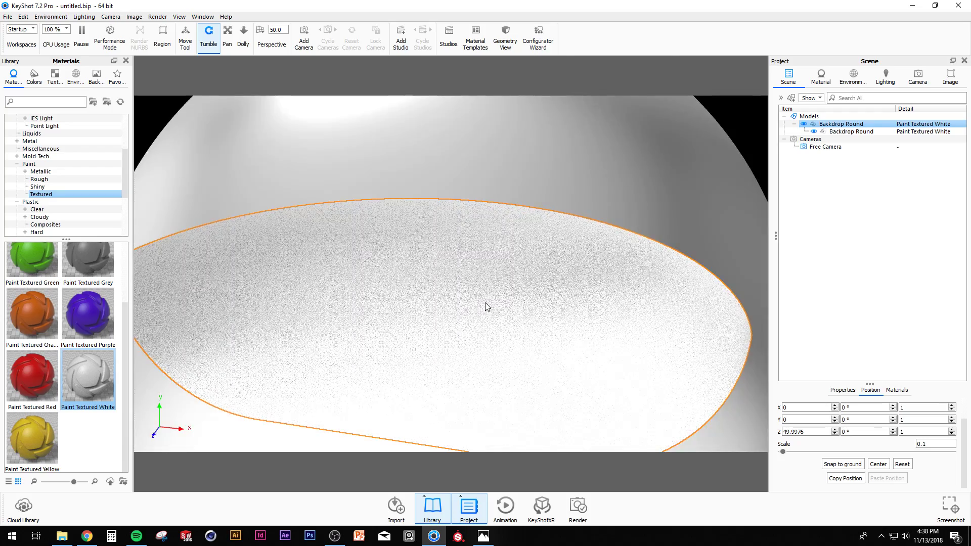
scroll(523, 326, "down", 8)
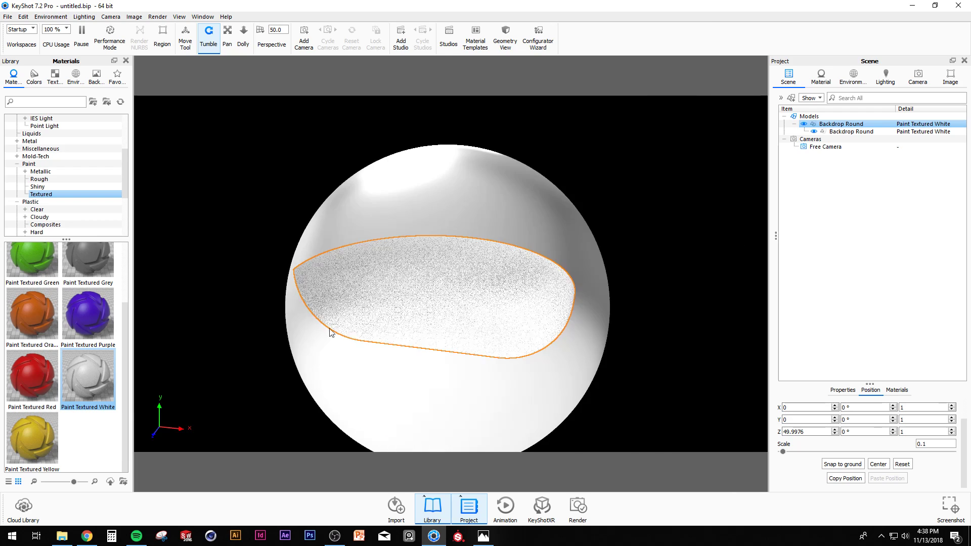
left_click_drag(330, 332, 425, 336)
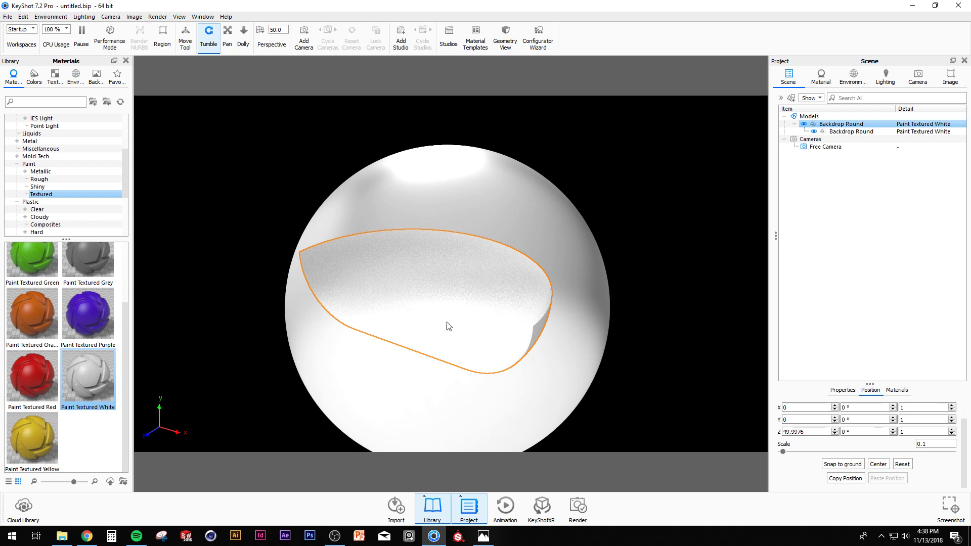
scroll(435, 328, "up", 5)
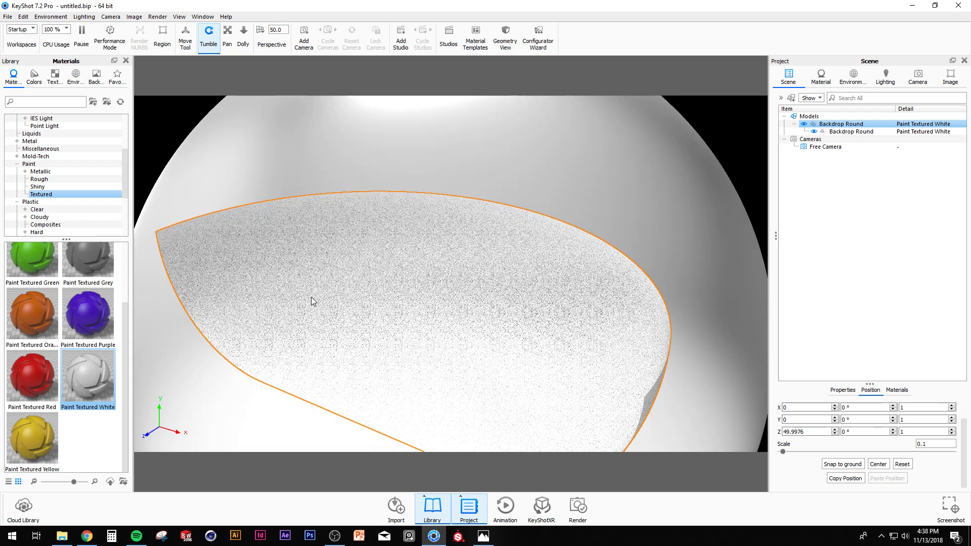
scroll(312, 301, "down", 3)
left_click_drag(411, 350, 489, 348)
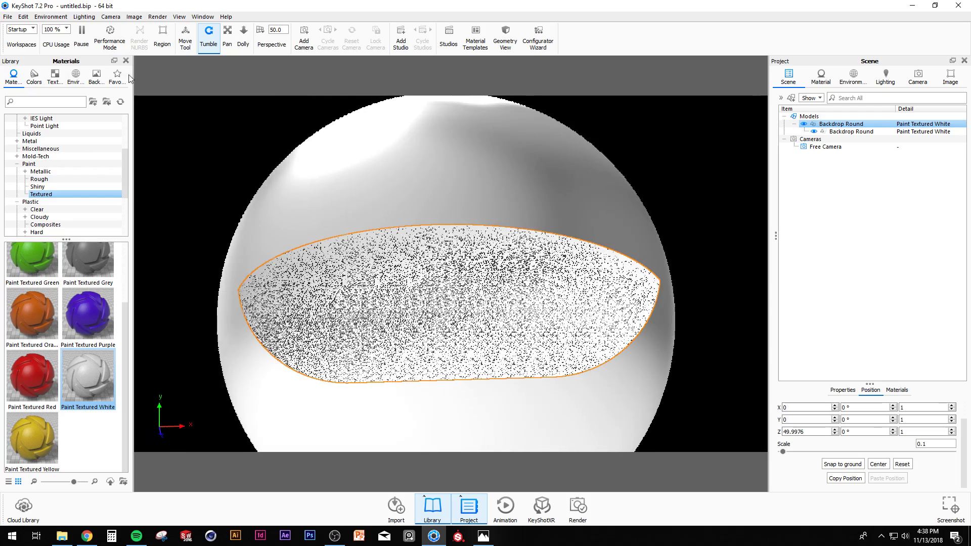
- Add a sphere to the scene and raise it above the backdrop to a Y translation of about 25.67
left_click(51, 18)
mouse_move(25, 17)
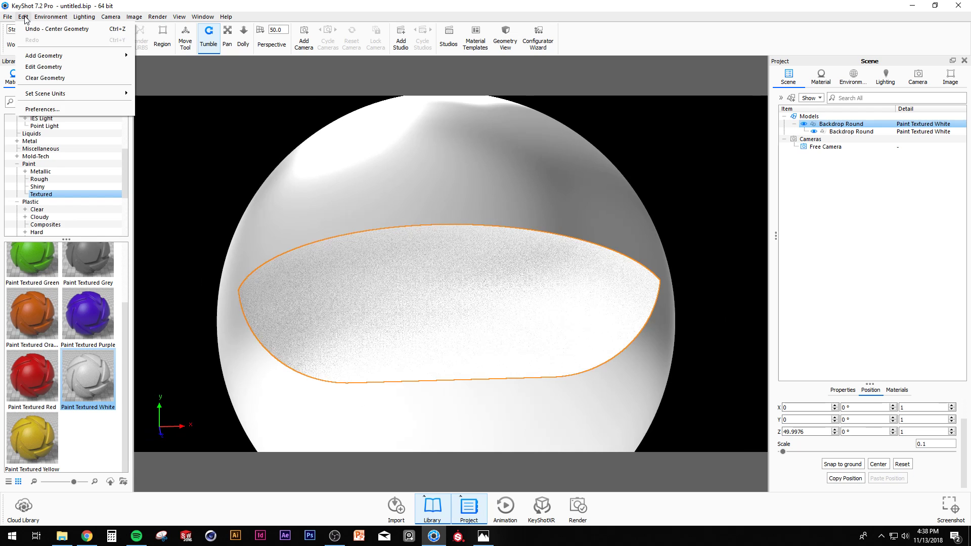
mouse_move(35, 56)
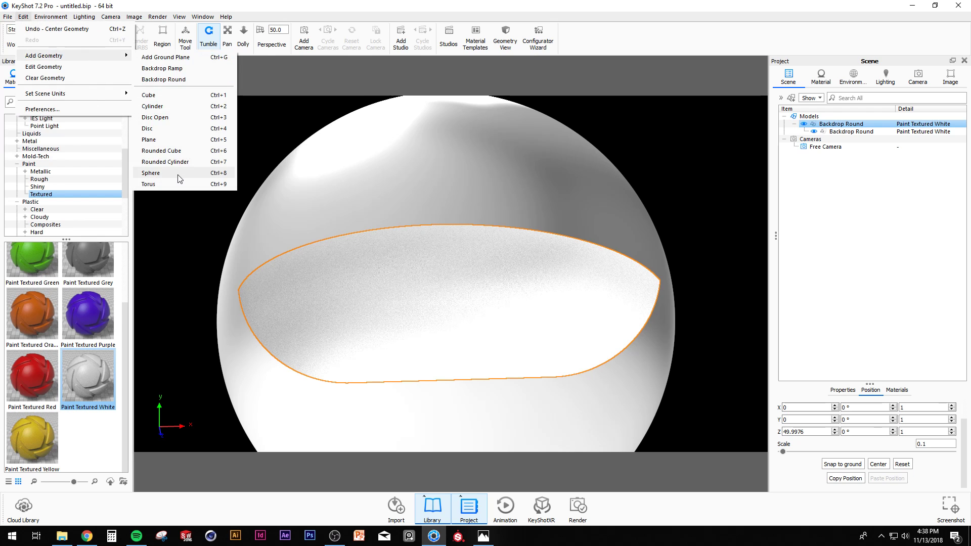
left_click(180, 176)
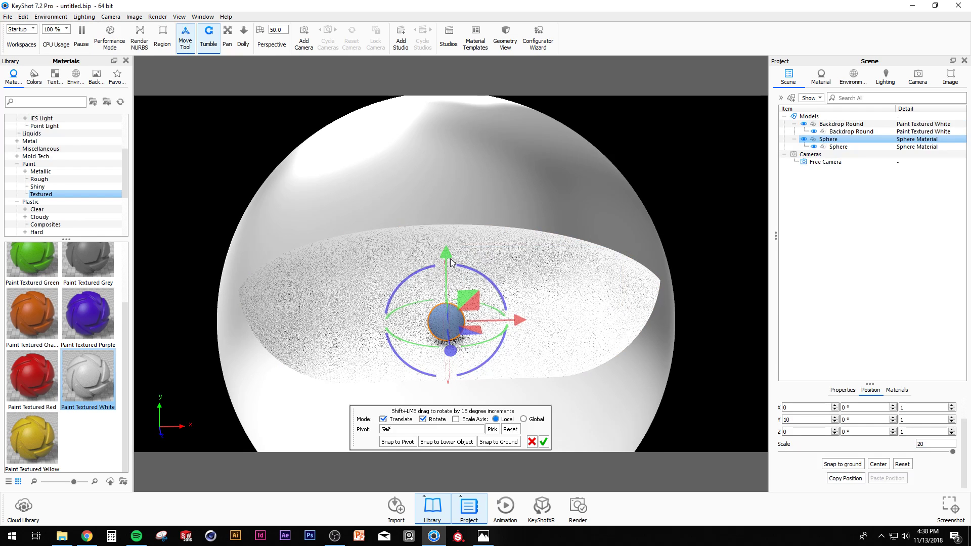
left_click_drag(446, 258, 444, 228)
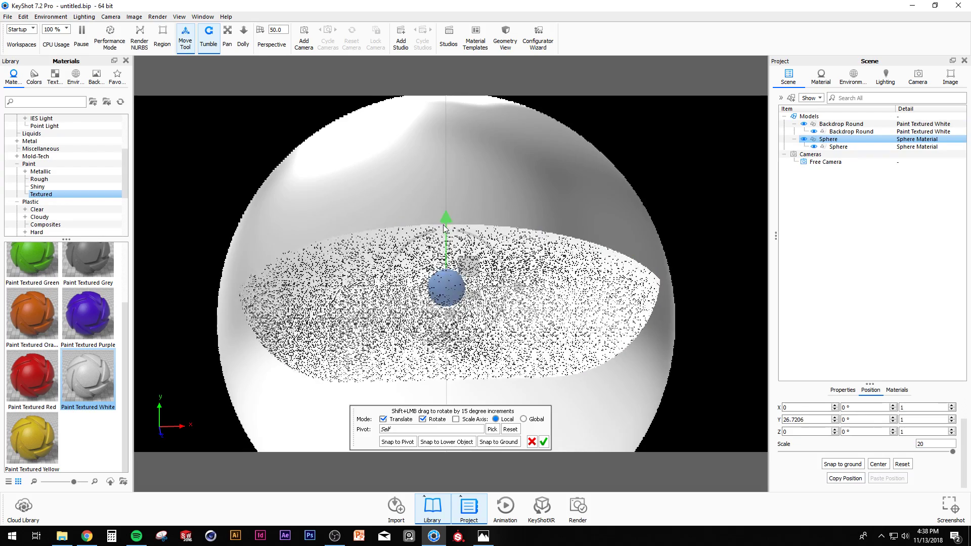
left_click(544, 442)
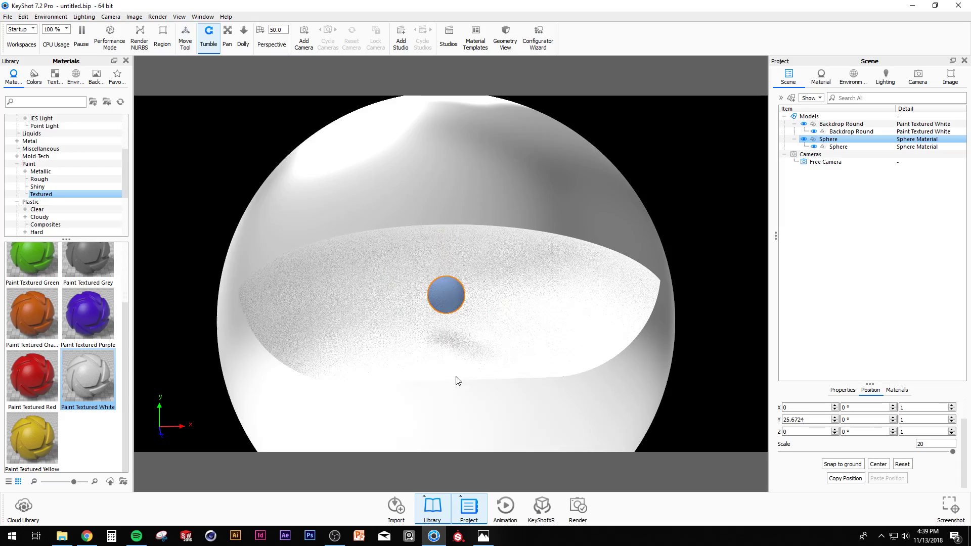
- Set the sphere's uniform scale to 5 and look at it against the backdrop
left_click_drag(488, 386, 508, 312)
scroll(507, 308, "up", 5)
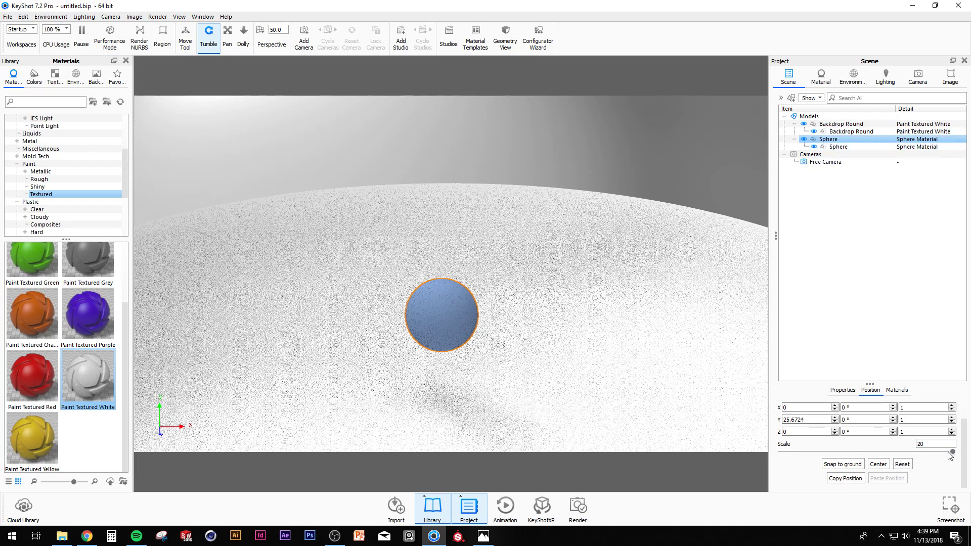
left_click_drag(938, 446, 871, 448)
type("5")
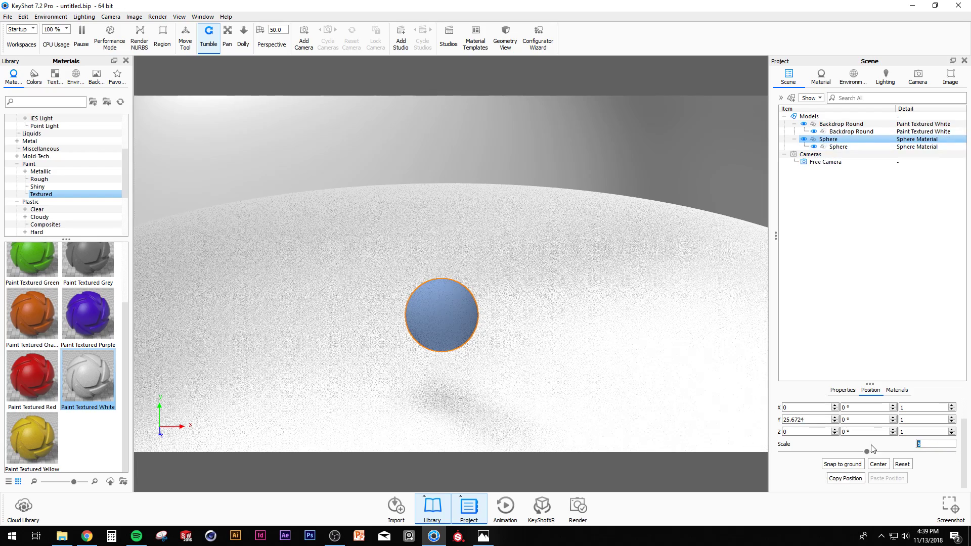
key("Return")
left_click_drag(585, 354, 433, 300)
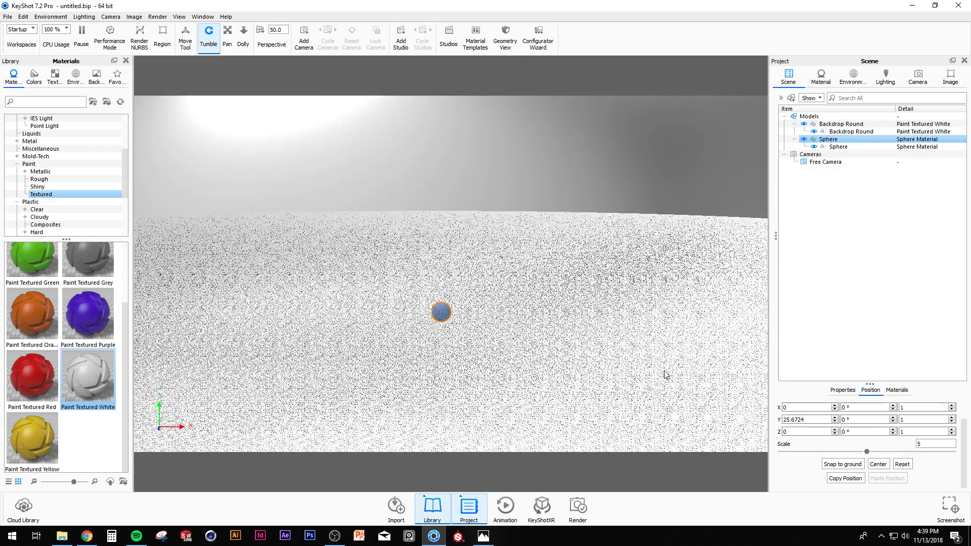
- Create a linear pattern of the sphere with 4 instances along X
left_click(827, 140)
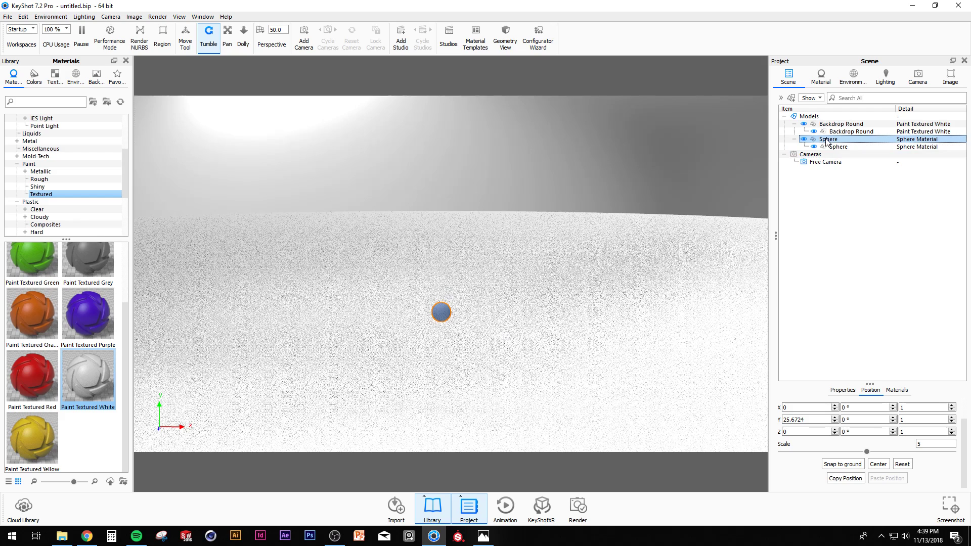
right_click(831, 143)
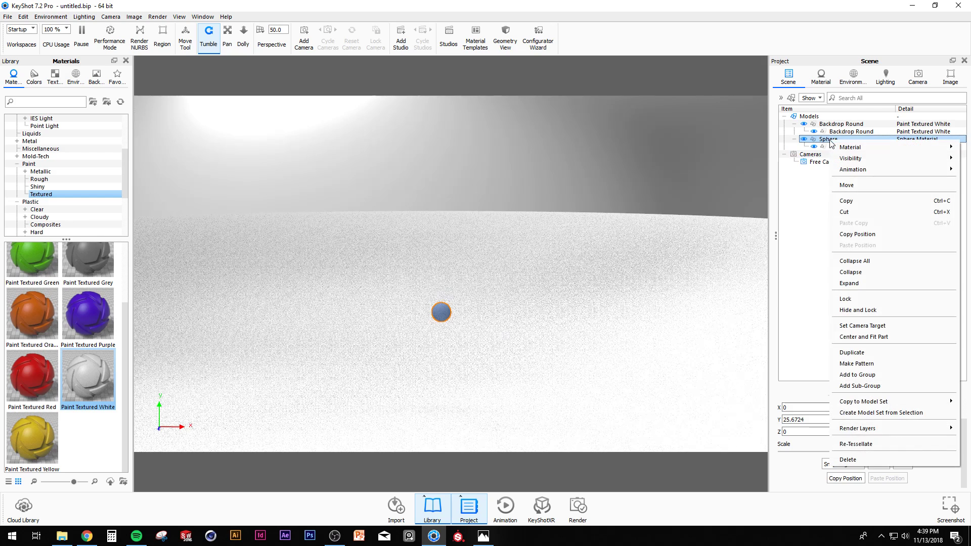
left_click(857, 364)
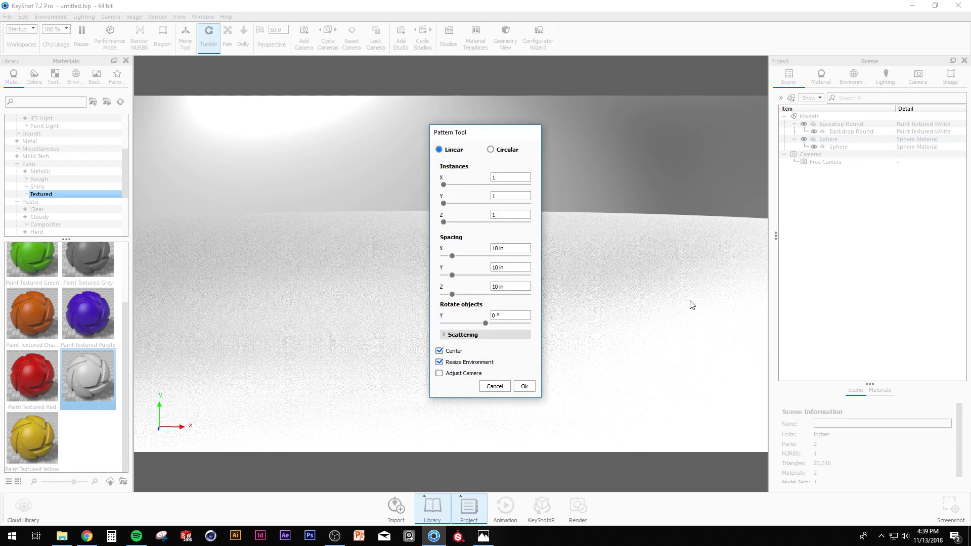
left_click_drag(487, 136, 582, 116)
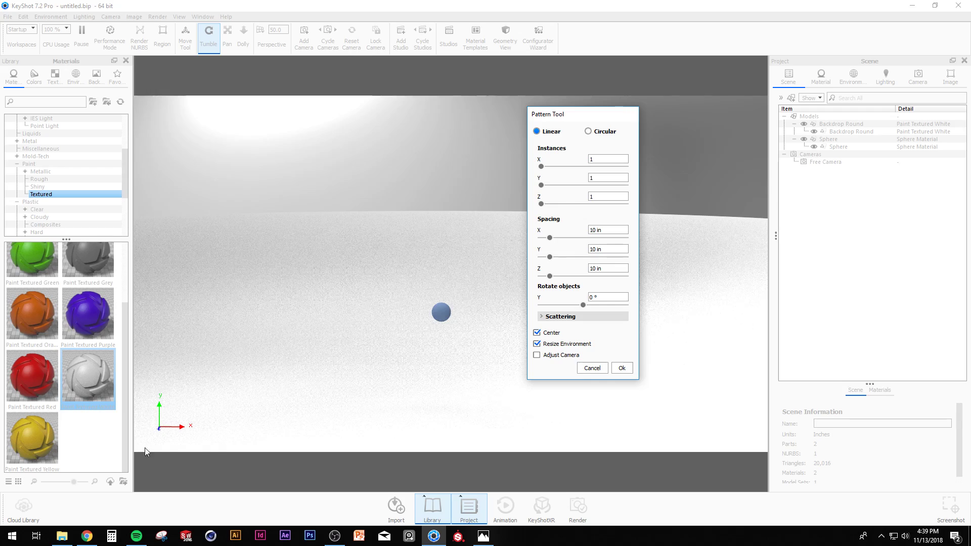
double_click(607, 159)
key("Return")
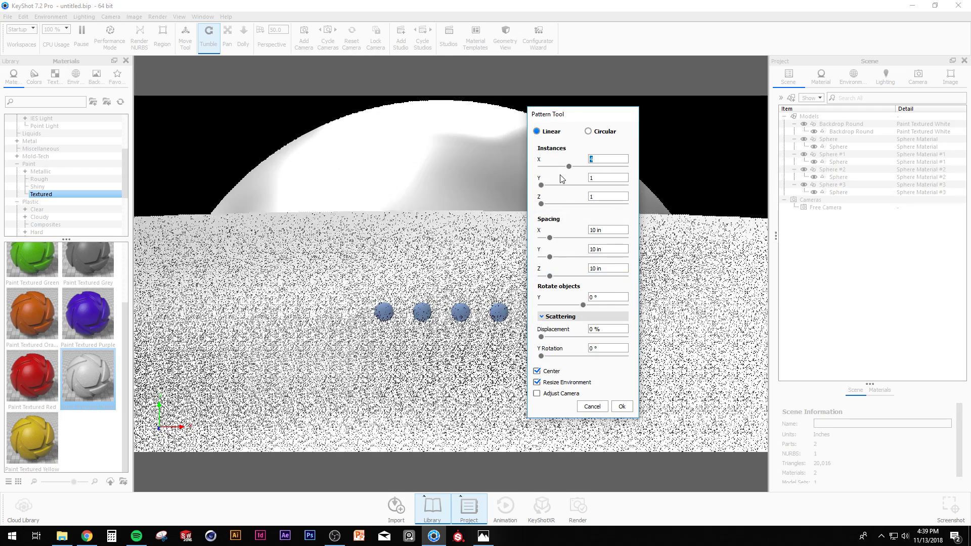
- Widen the sphere pattern's X spacing to about 33.1 in and accept the pattern
scroll(515, 365, "up", 6)
left_click_drag(597, 113, 687, 108)
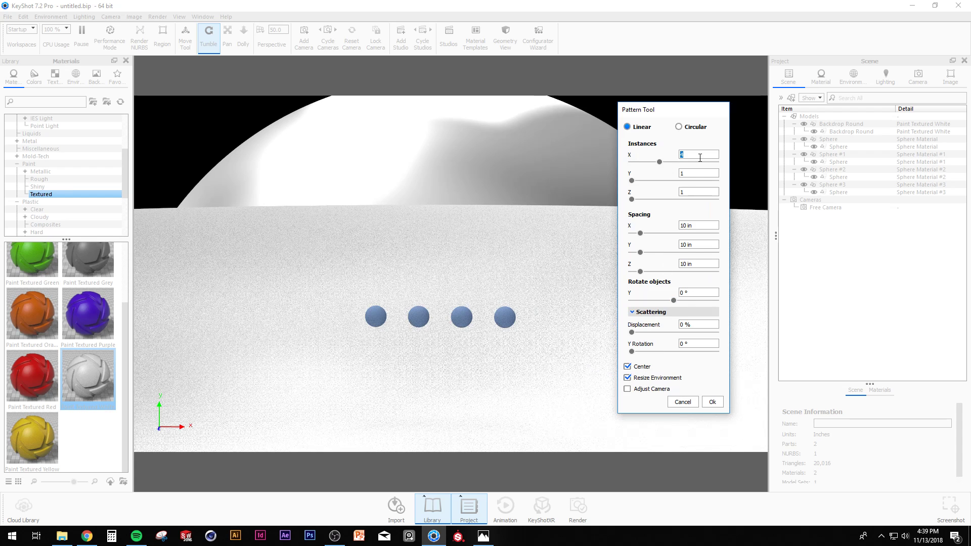
mouse_move(641, 233)
left_mouse_down()
mouse_move(680, 234)
mouse_move(660, 233)
left_mouse_up()
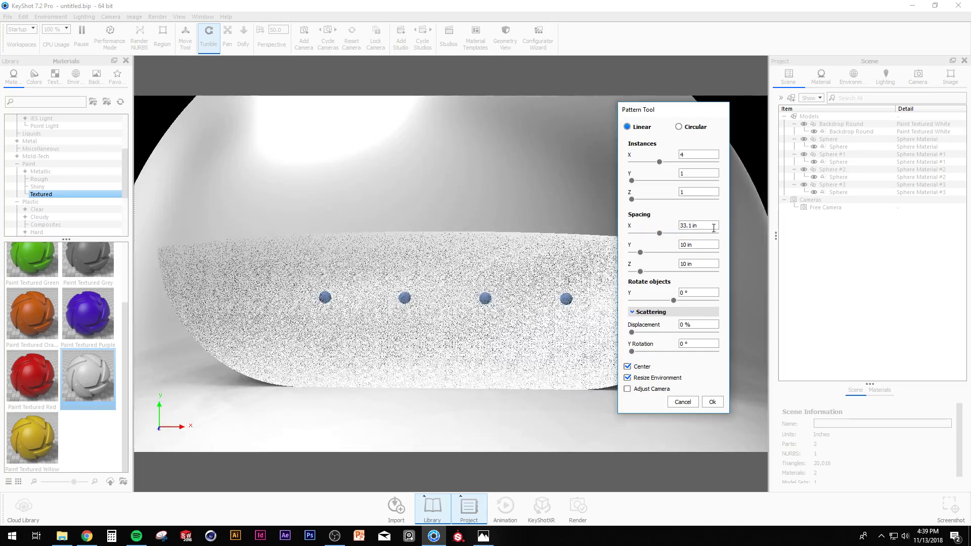
left_click(712, 402)
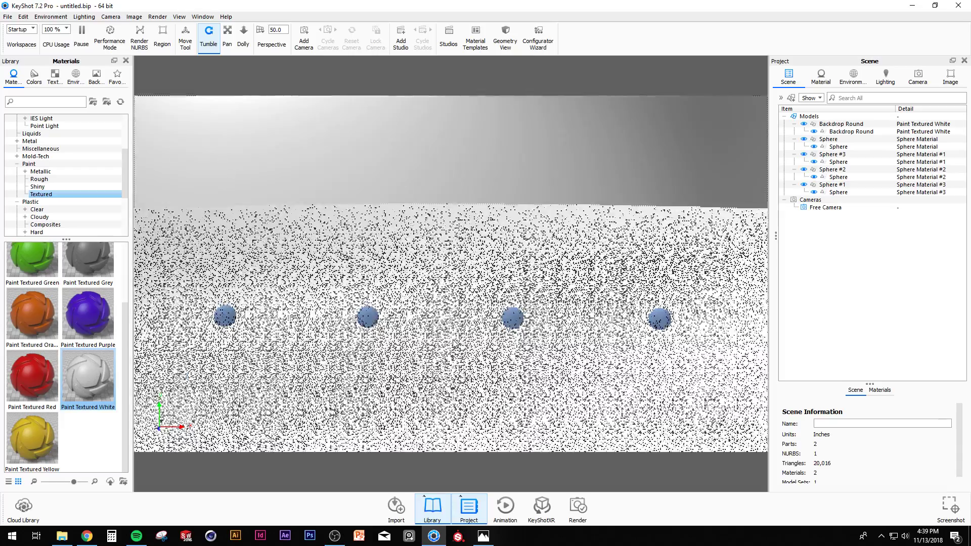
left_click_drag(414, 243, 412, 281)
left_click(830, 139)
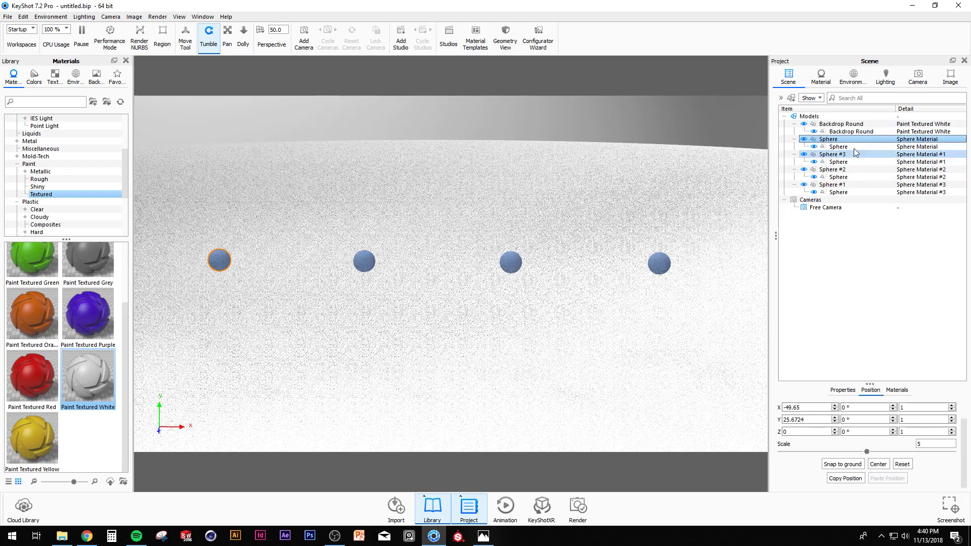
right_click(827, 143)
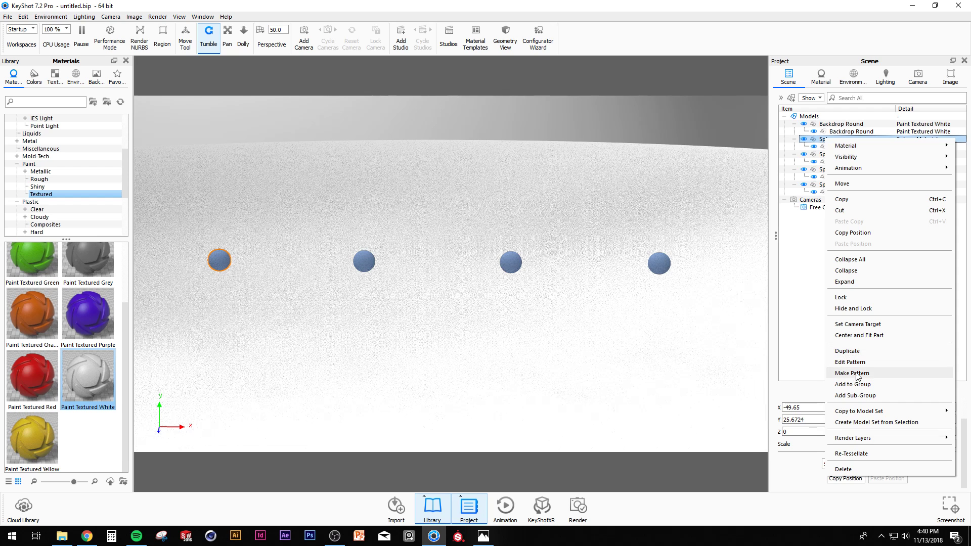
left_click(492, 349)
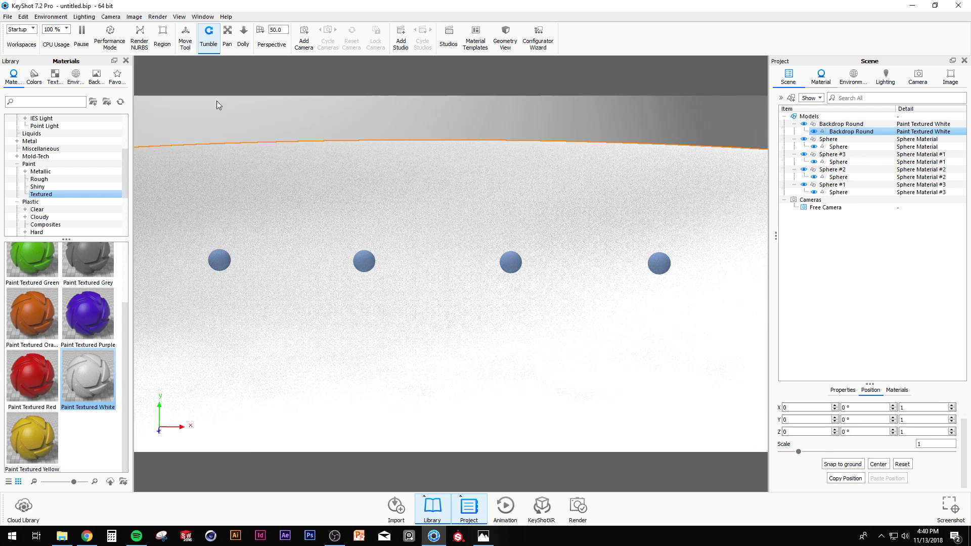
- Apply the interior environment Aversis_Bathroom_3k from the library to the scene
left_click(76, 76)
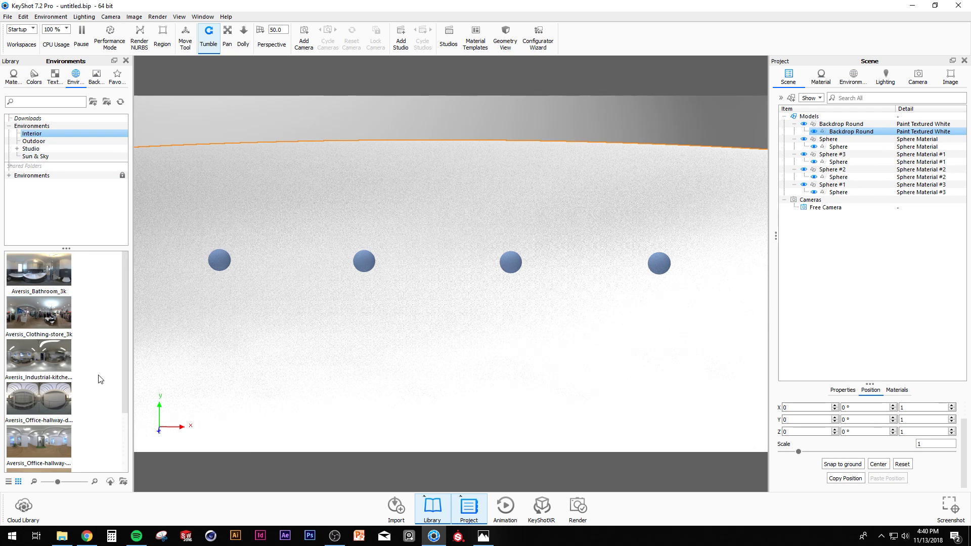
left_click(50, 149)
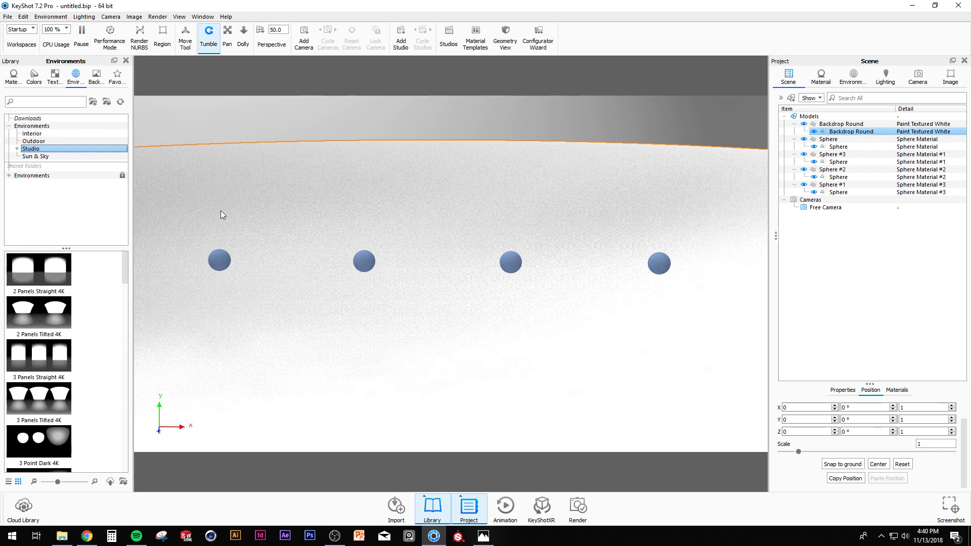
left_click(36, 141)
left_click(35, 133)
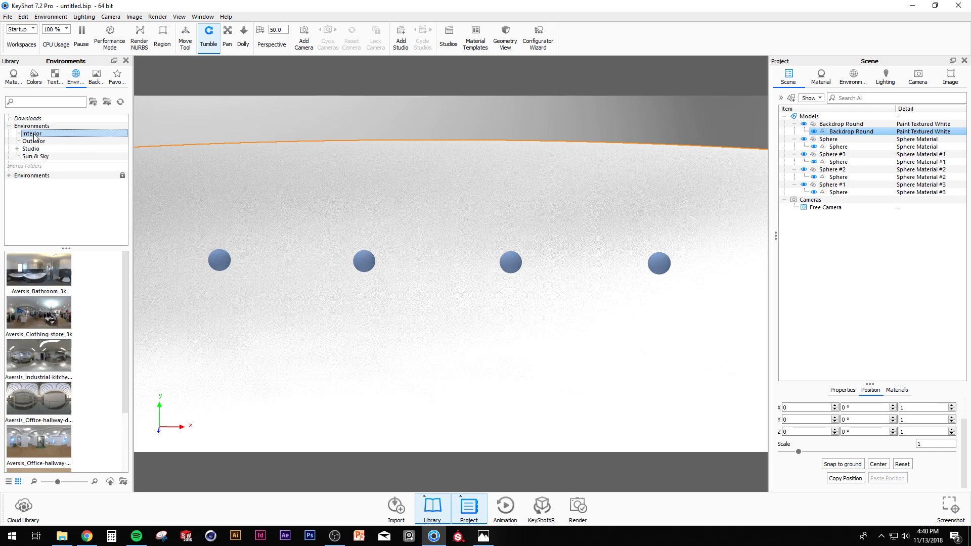
scroll(100, 392, "down", 2)
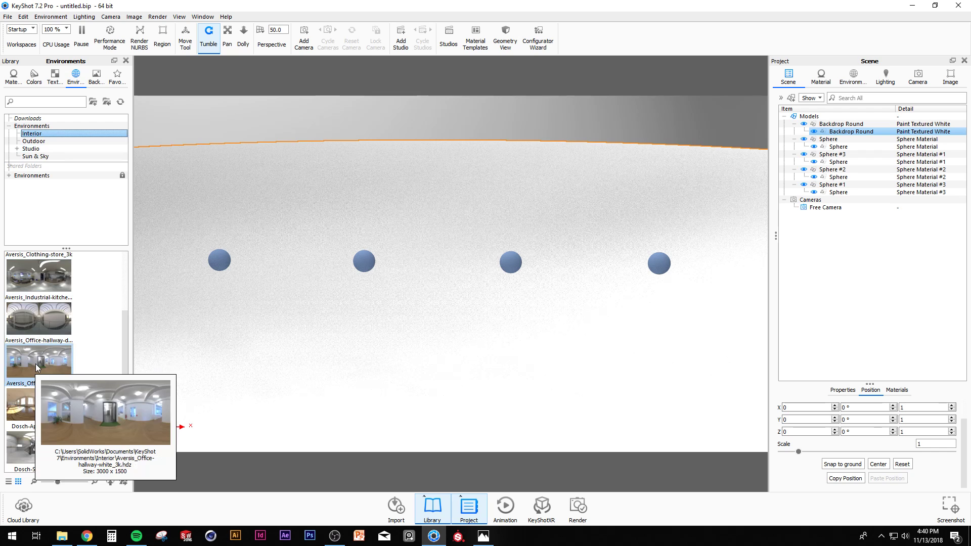
mouse_move(49, 455)
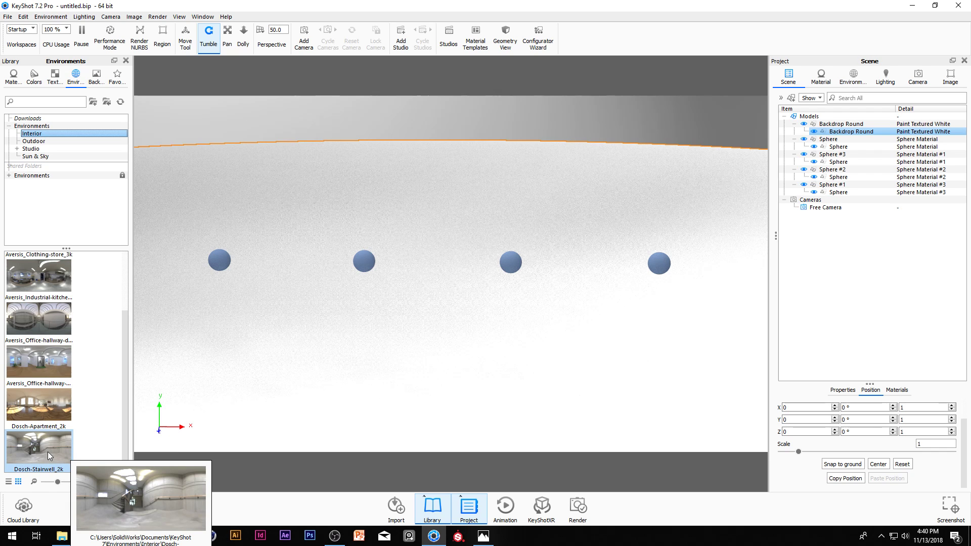
scroll(48, 420, "up", 2)
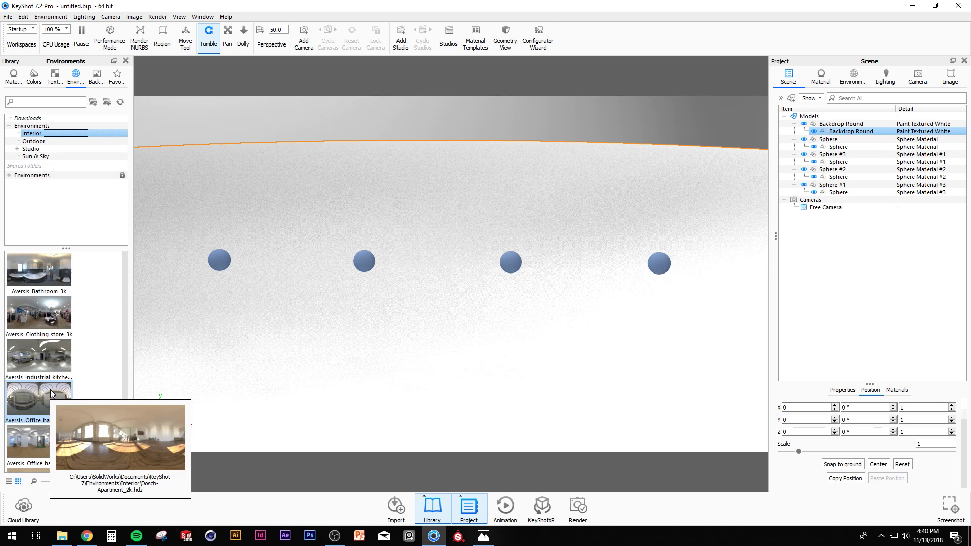
mouse_move(58, 274)
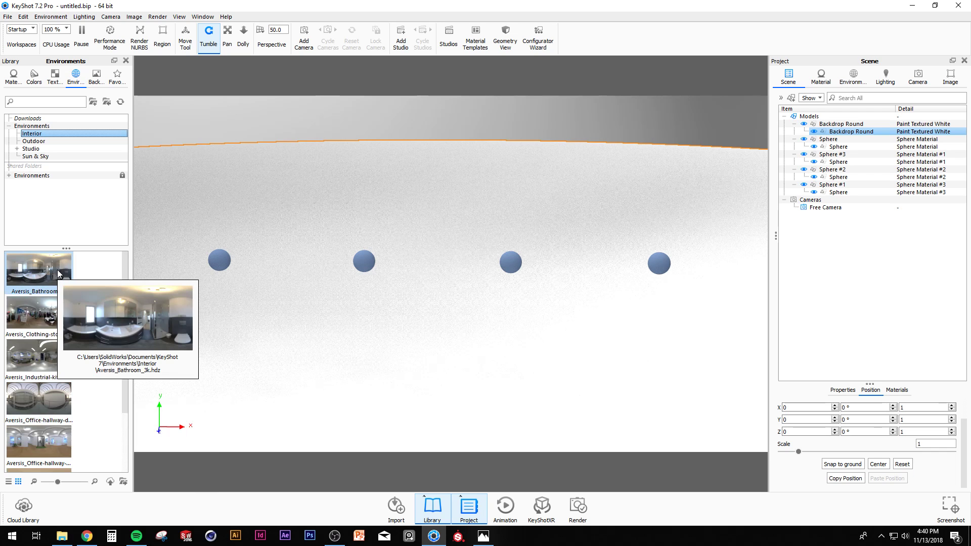
left_click_drag(31, 273, 351, 123)
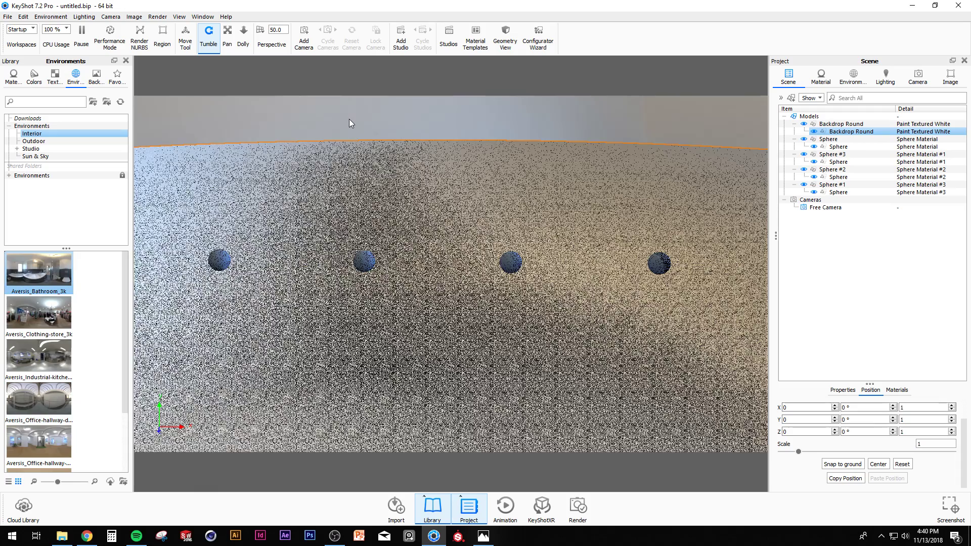
- Lower the bathroom environment's brightness to 0.5
left_click(864, 77)
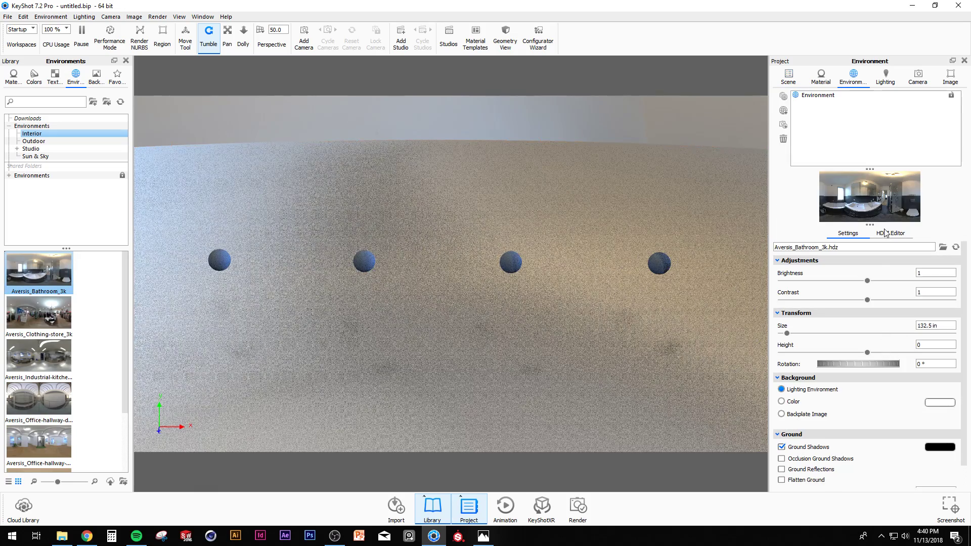
left_click_drag(867, 281, 827, 282)
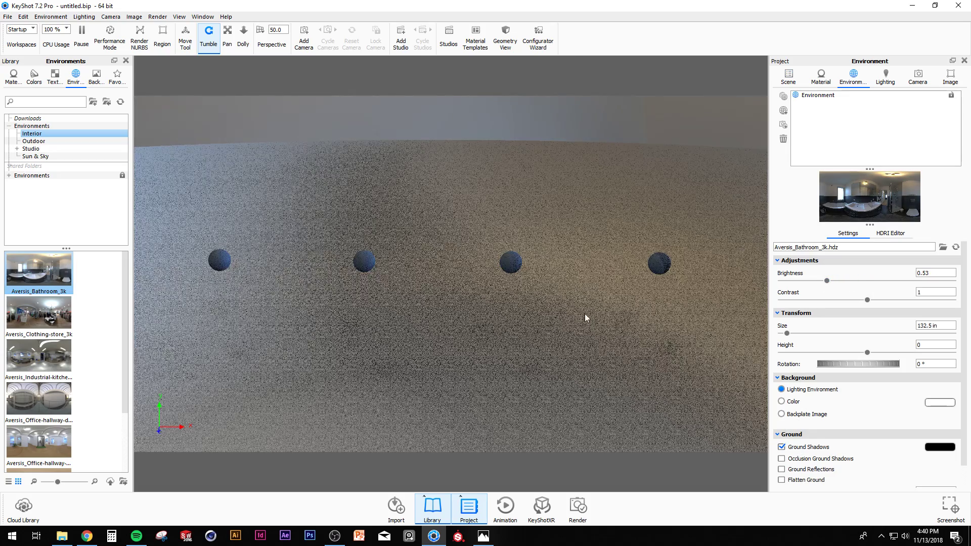
double_click(922, 273)
type("0.5")
key("Return")
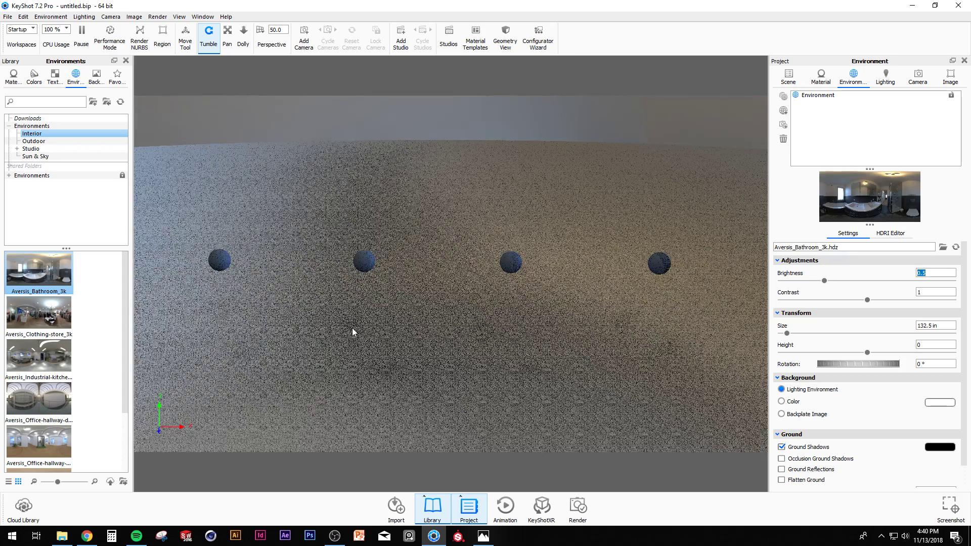
- Examine the backdrop and the four spheres inside the bathroom environment from far away and close up
scroll(375, 330, "down", 5)
scroll(411, 325, "down", 5)
scroll(420, 321, "up", 6)
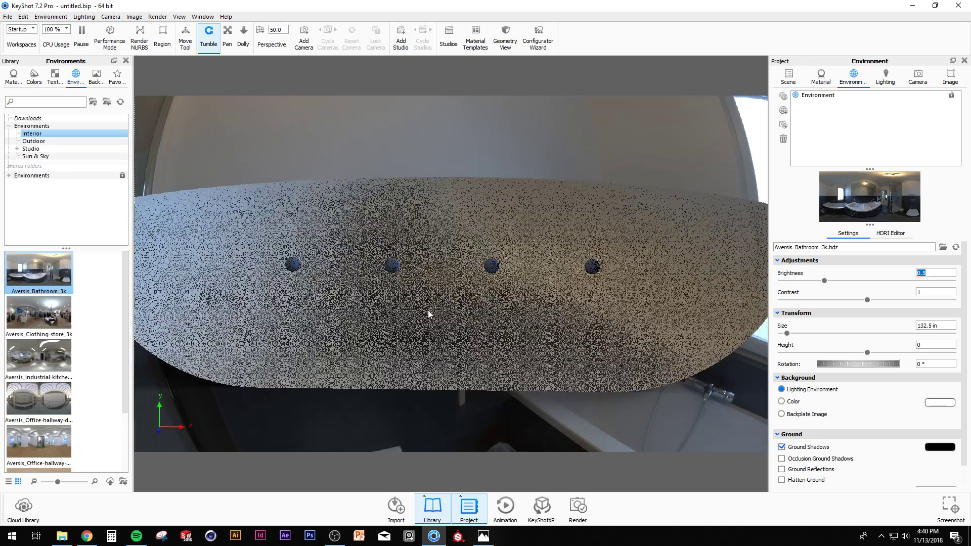
scroll(551, 322, "down", 4)
mouse_move(552, 319)
left_mouse_down()
mouse_move(415, 332)
mouse_move(669, 312)
mouse_move(538, 320)
left_mouse_up()
key("space")
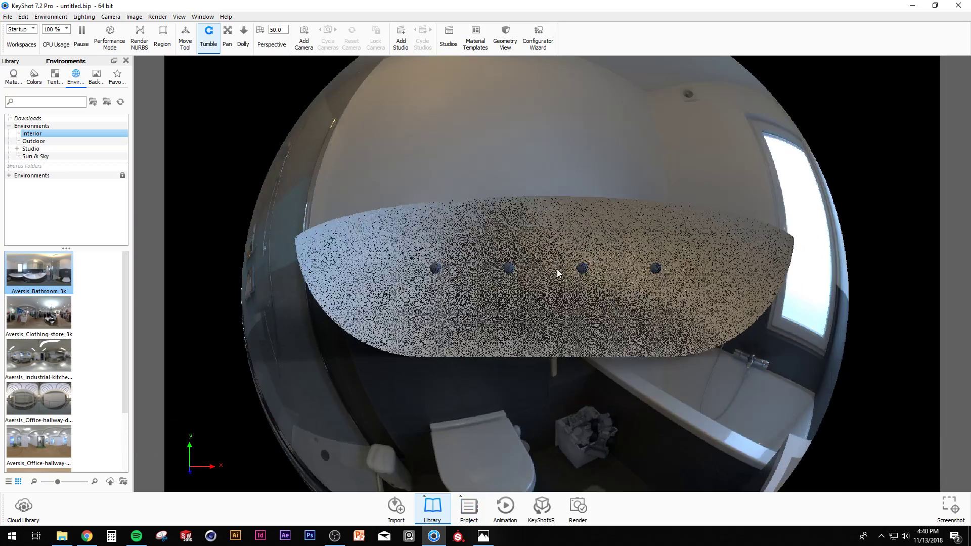
key("space")
scroll(478, 298, "up", 8)
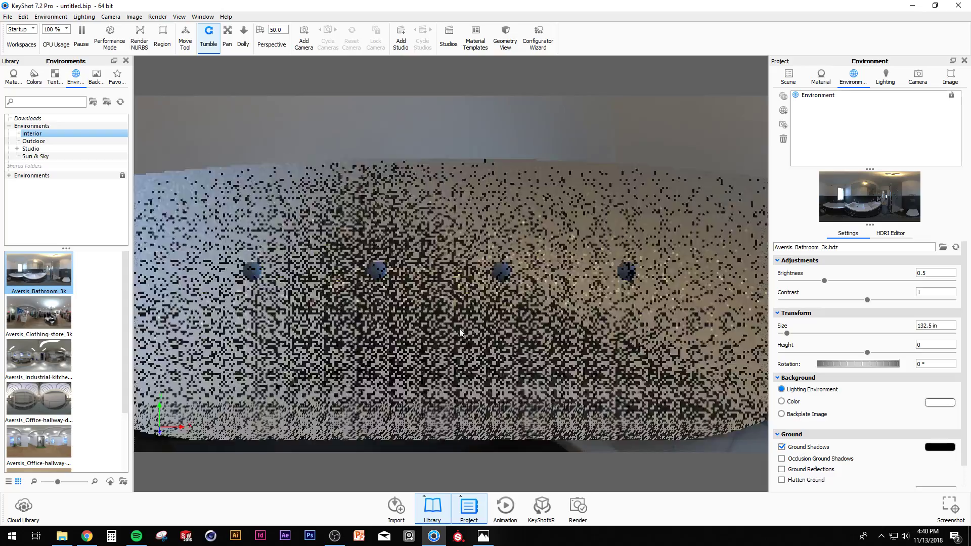
scroll(469, 320, "up", 3)
scroll(469, 320, "down", 1)
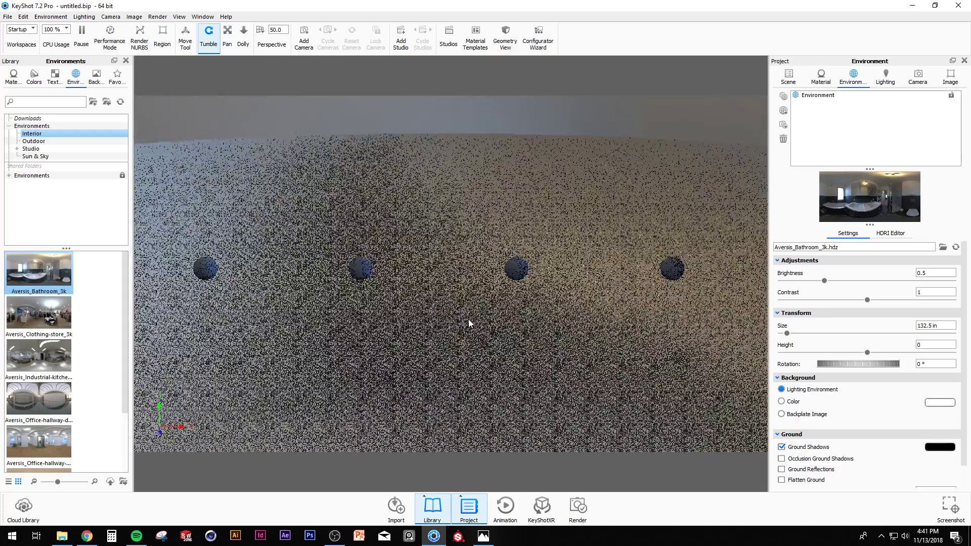
- Find the Light category in the material library and expand its subcategories
left_click(12, 82)
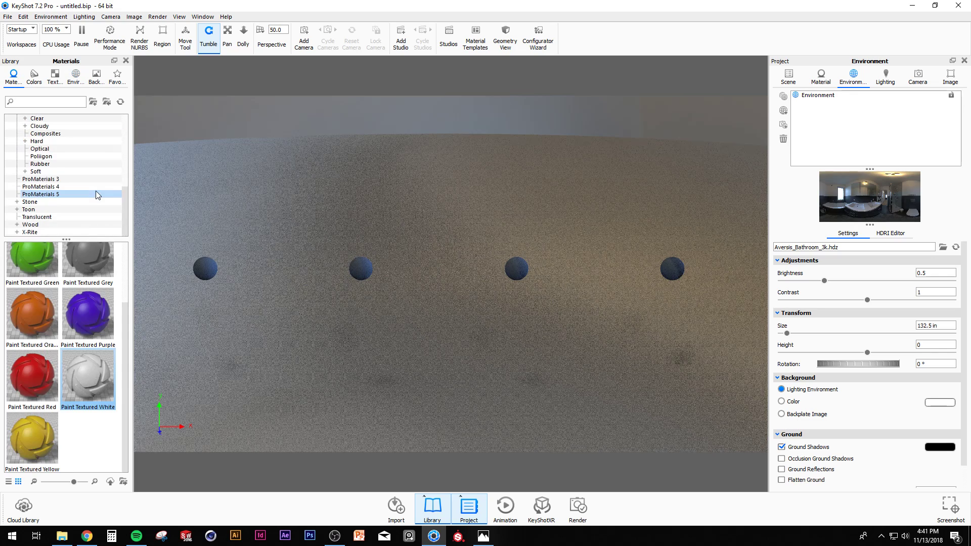
scroll(76, 202, "up", 5)
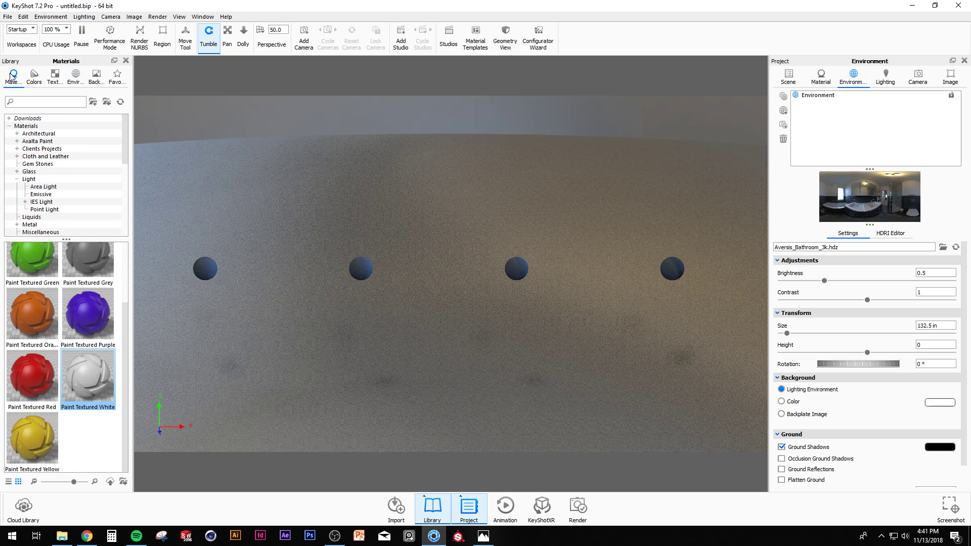
left_click(18, 180)
left_click(19, 181)
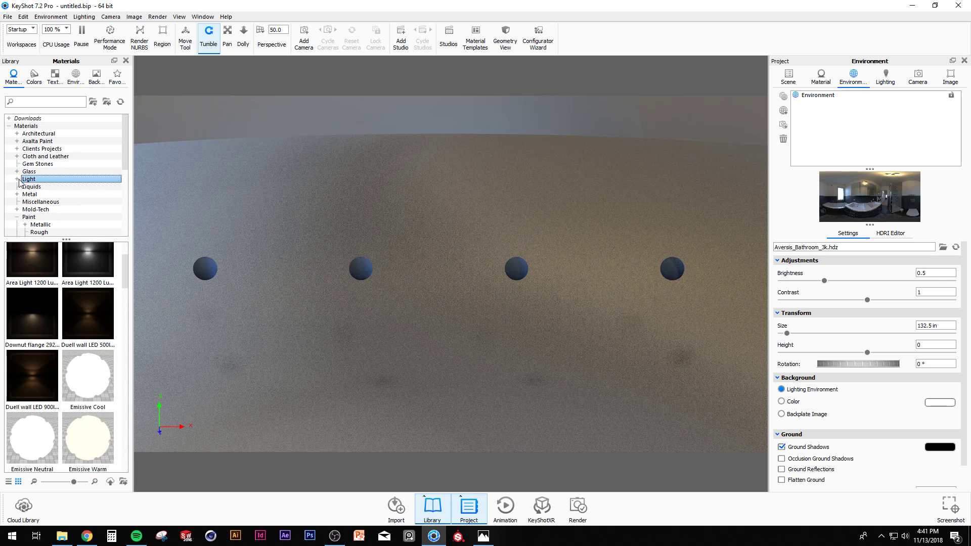
left_click(18, 179)
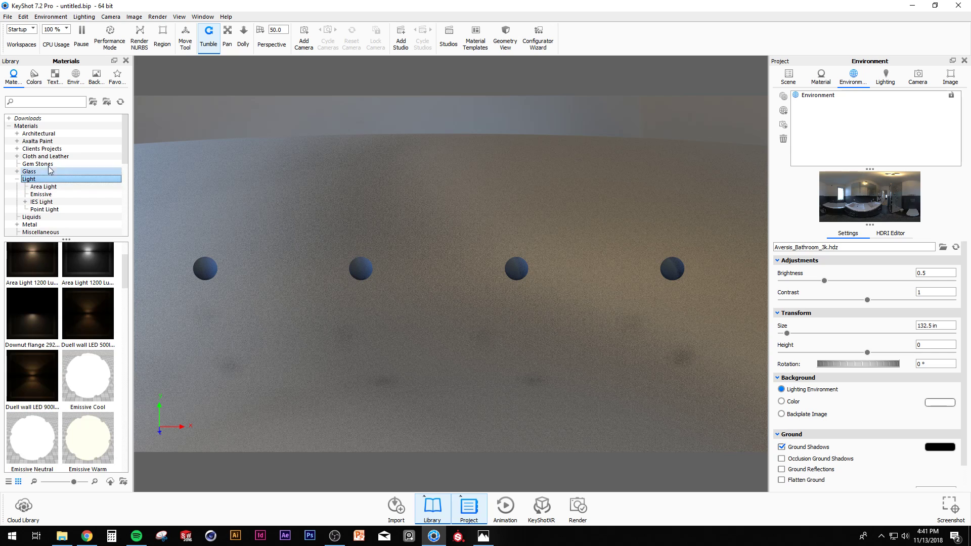
left_click(18, 180)
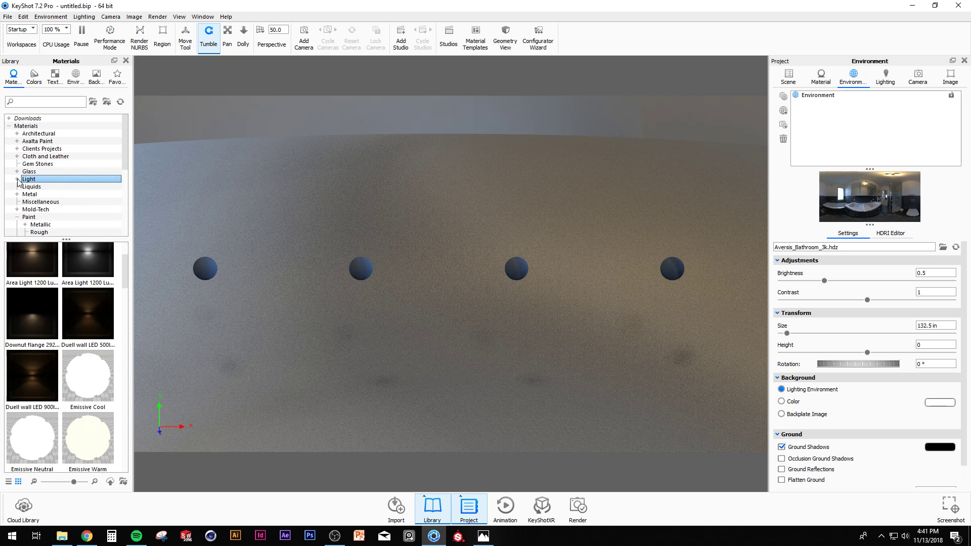
left_click(18, 179)
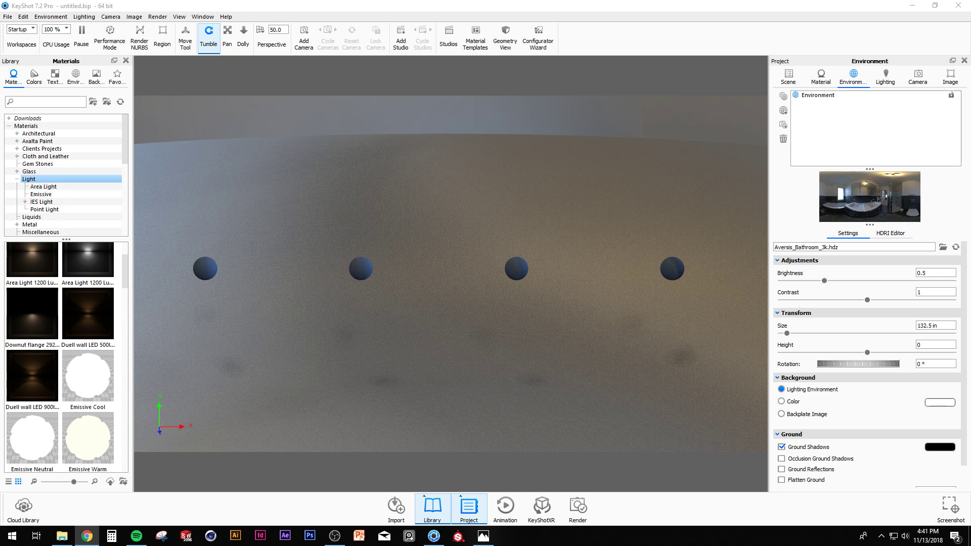
- Display the Area Light materials and preview the 1200 Lumen Neutral and Cool presets
left_click(45, 187)
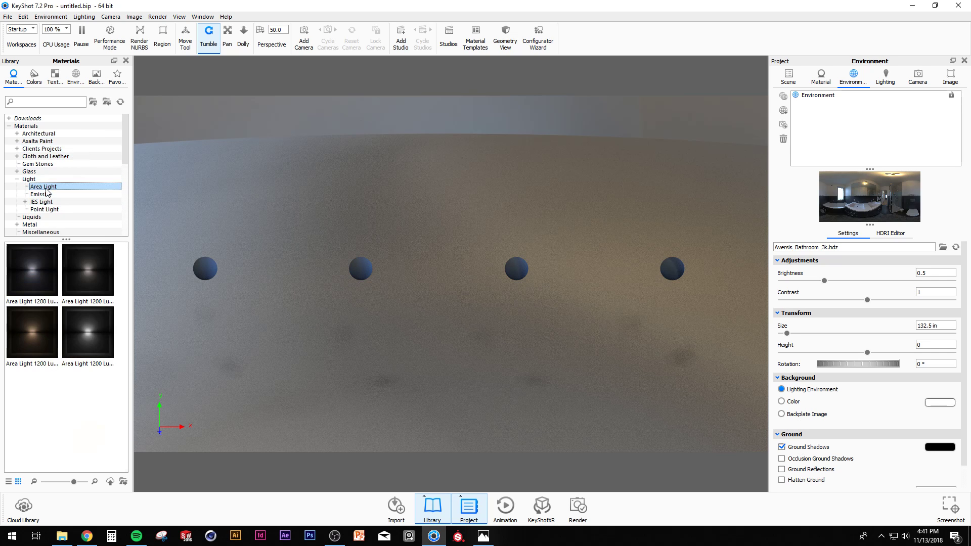
mouse_move(98, 270)
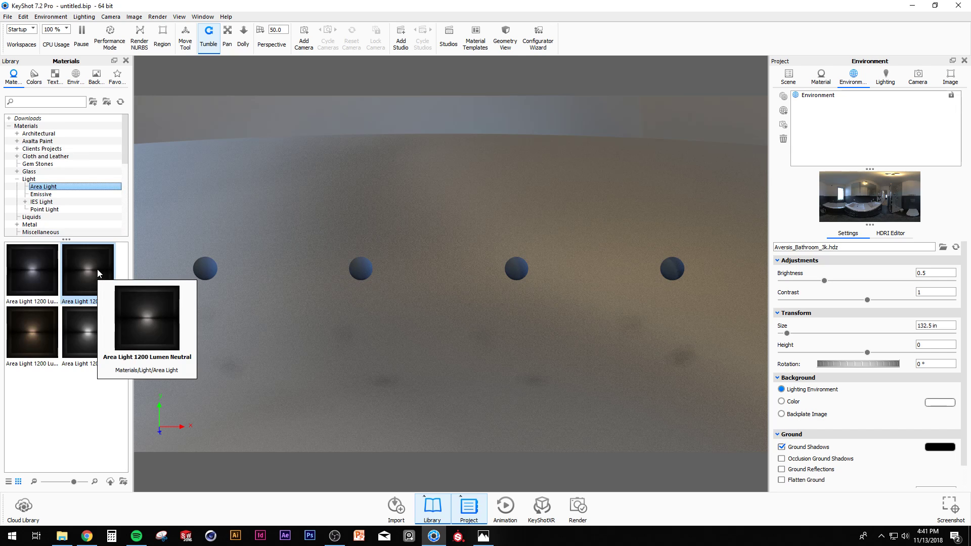
mouse_move(53, 301)
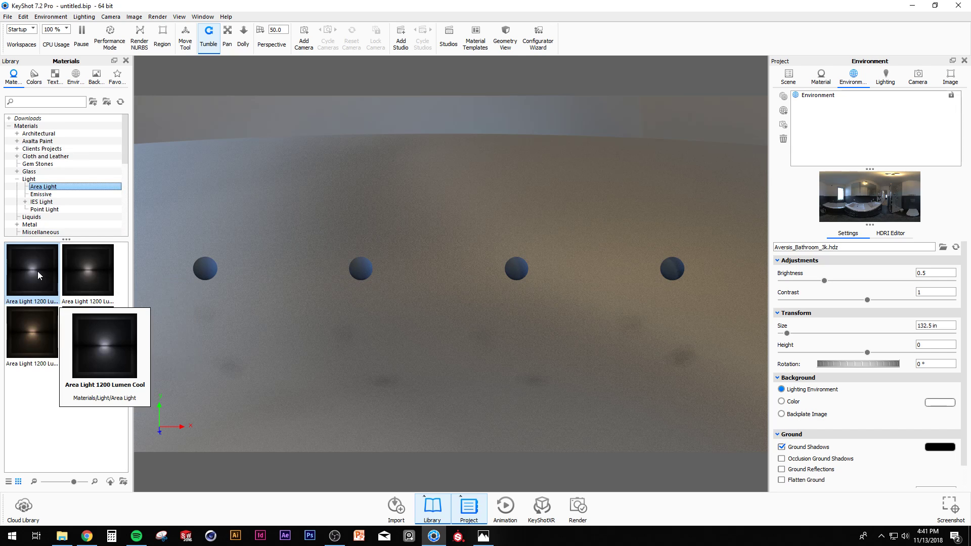
- Display the Emissive materials in the Light category of the material library
mouse_move(38, 333)
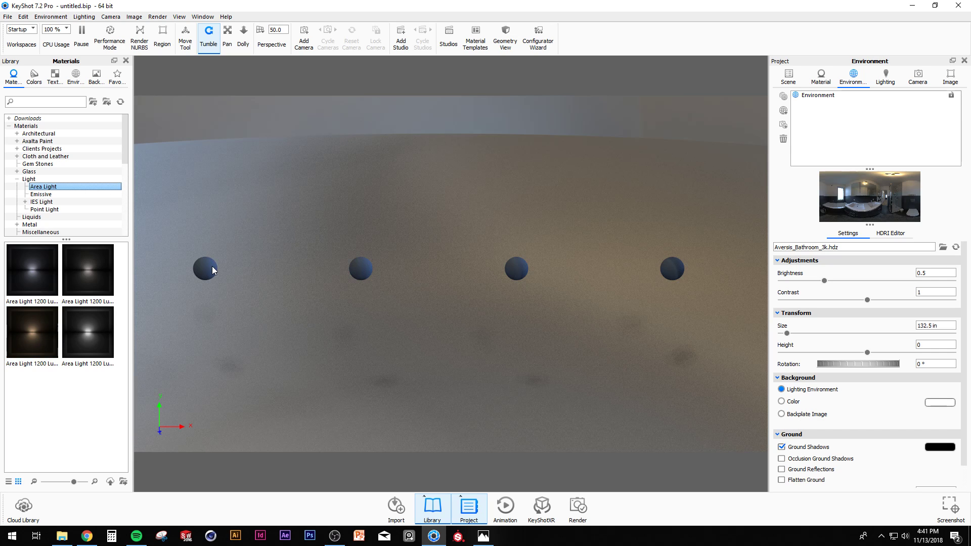
left_click(48, 195)
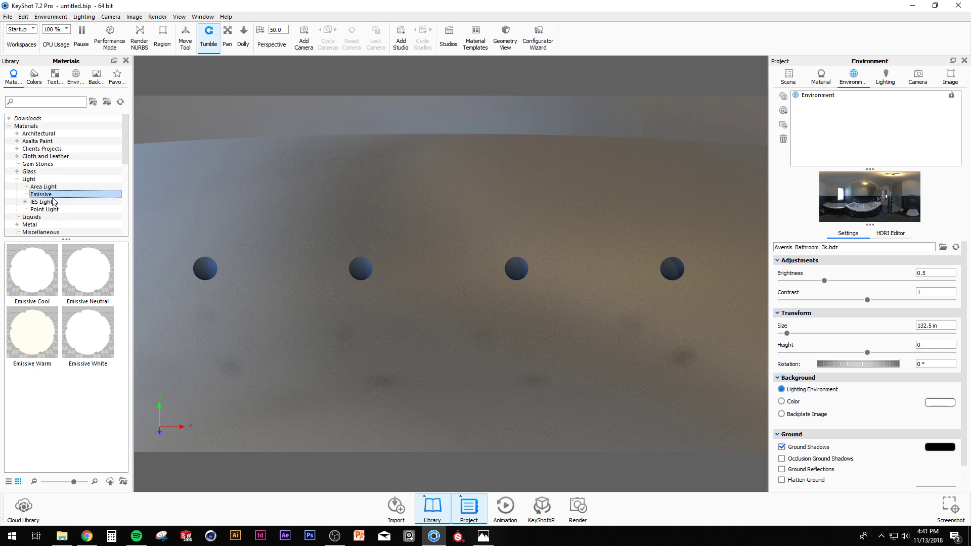
mouse_move(29, 272)
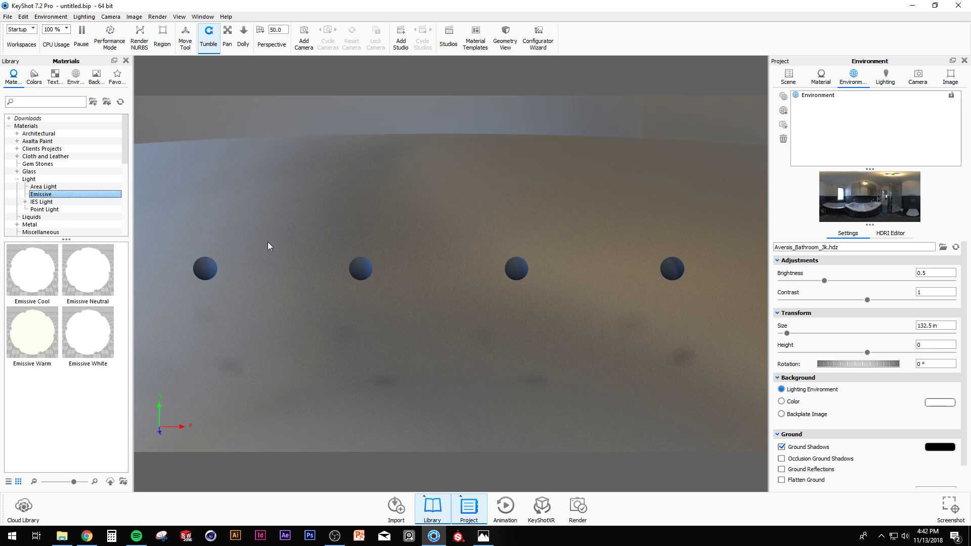
- Expand IES Light and browse its presets, including the IES Spot Lights, and display the Point Light materials
left_click(25, 202)
left_click(35, 203)
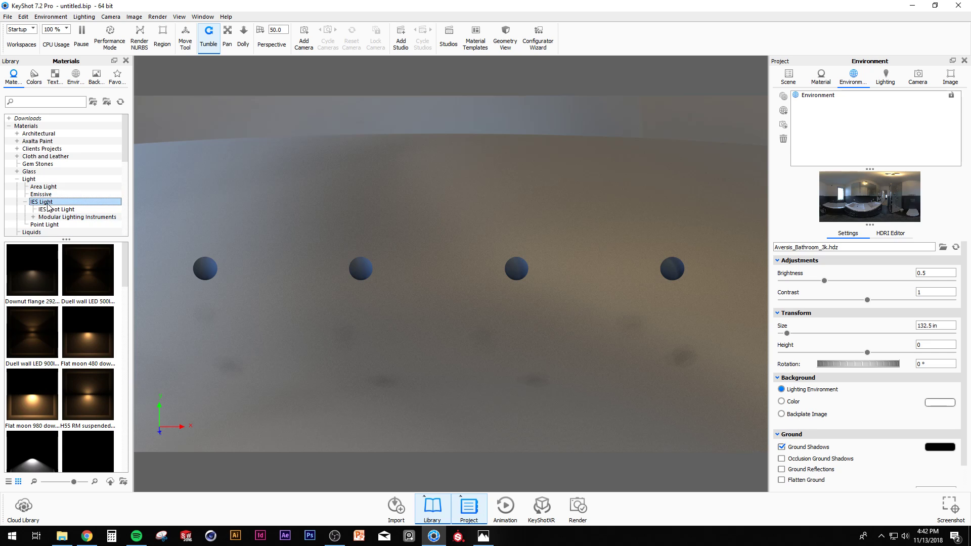
scroll(78, 320, "down", 3)
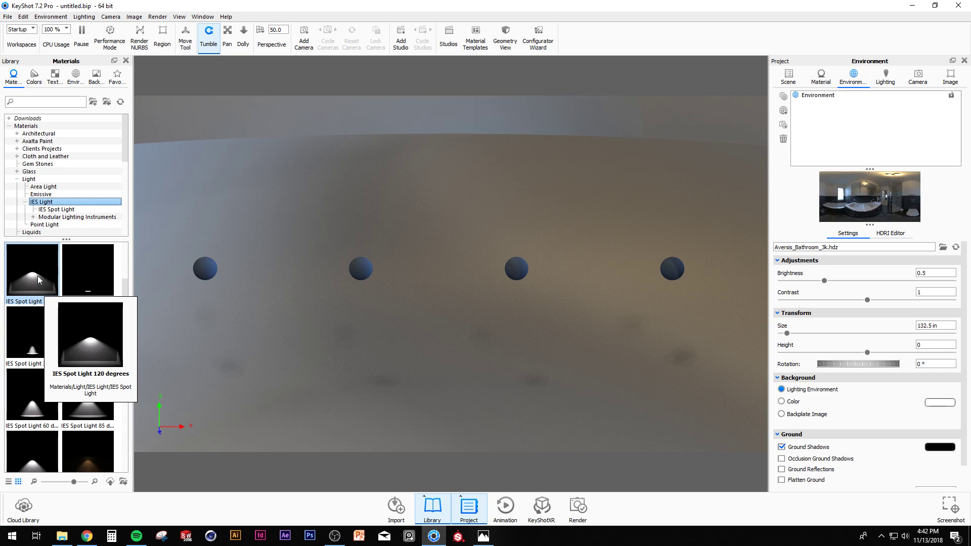
scroll(84, 312, "up", 3)
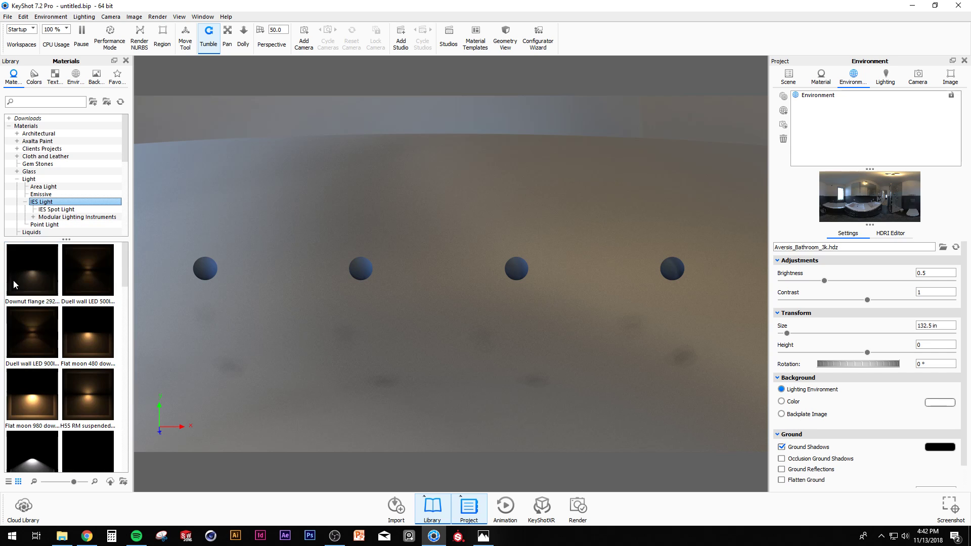
scroll(61, 354, "down", 5)
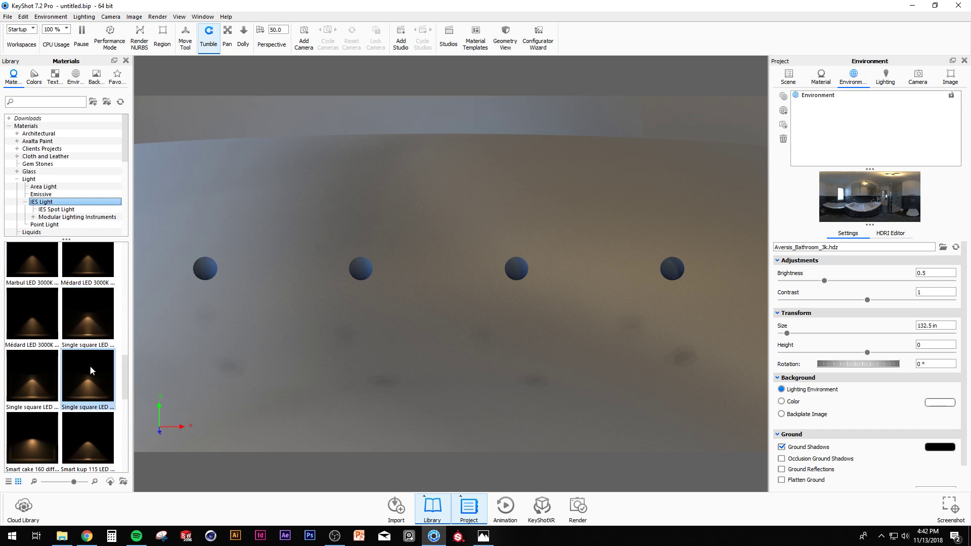
left_click(123, 390)
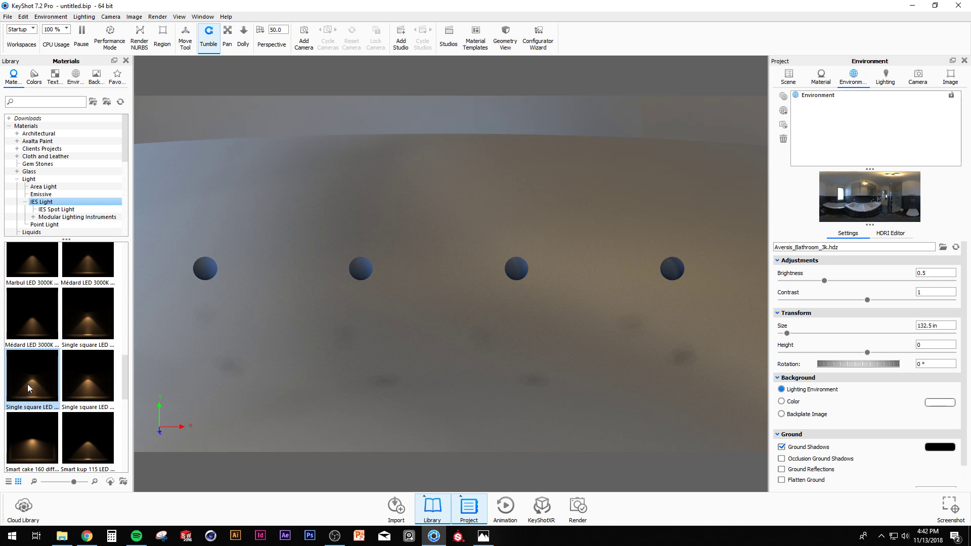
scroll(87, 340, "up", 3)
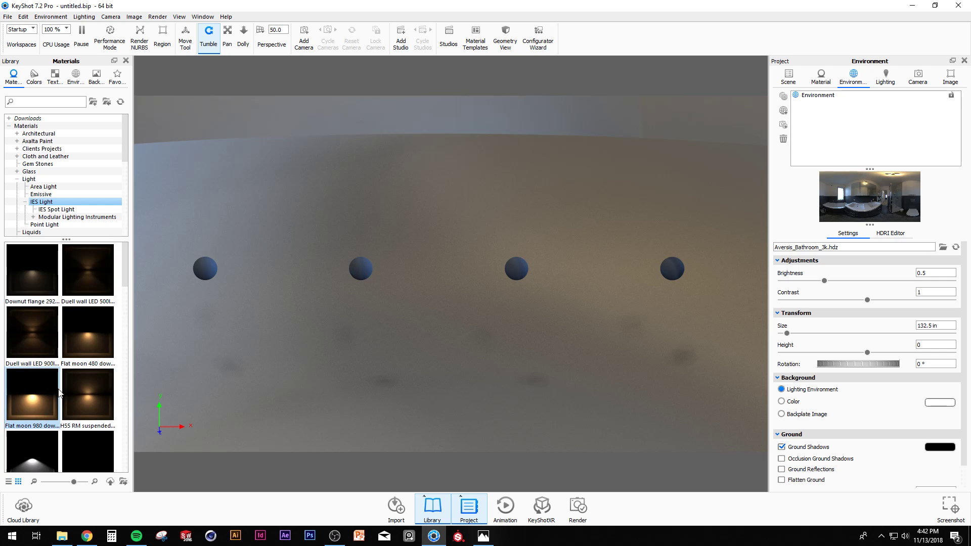
mouse_move(39, 382)
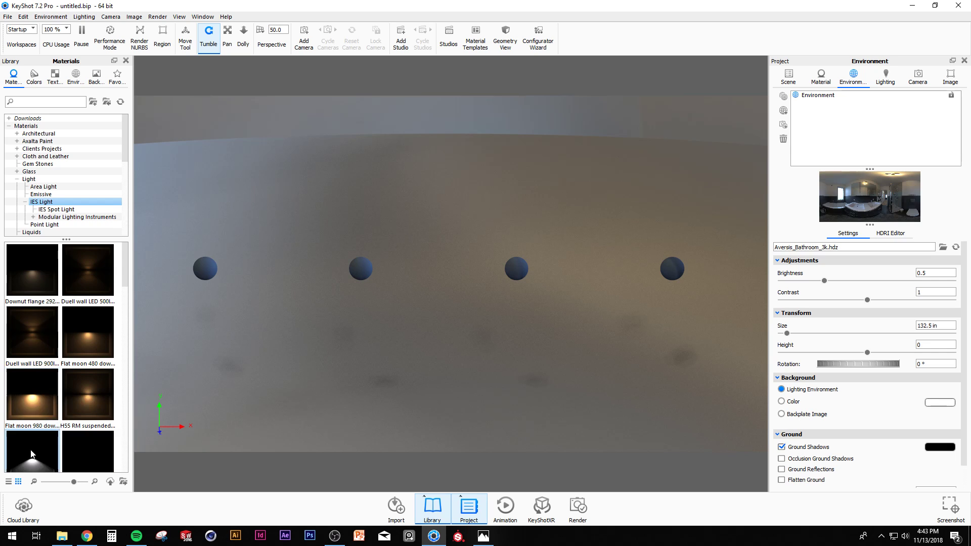
scroll(31, 454, "down", 3)
mouse_move(44, 289)
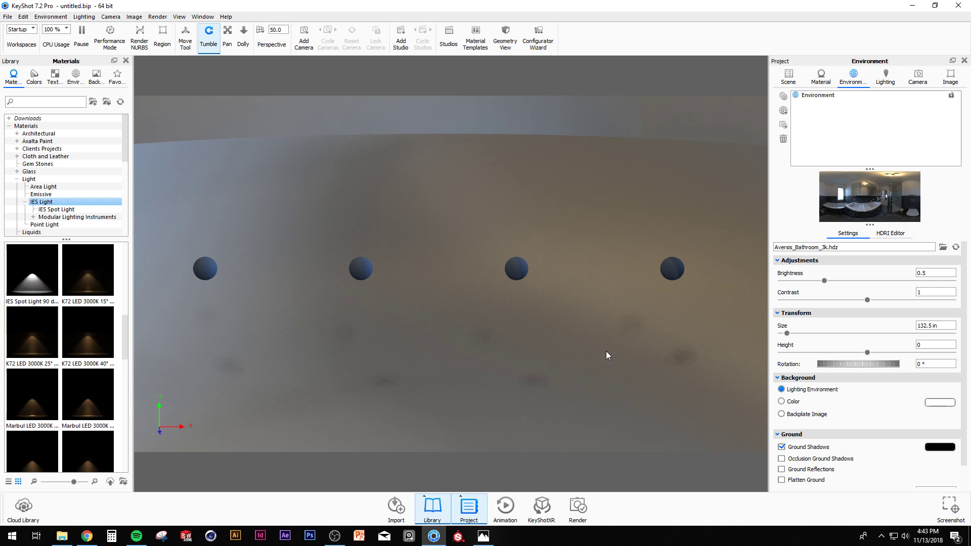
left_click(49, 218)
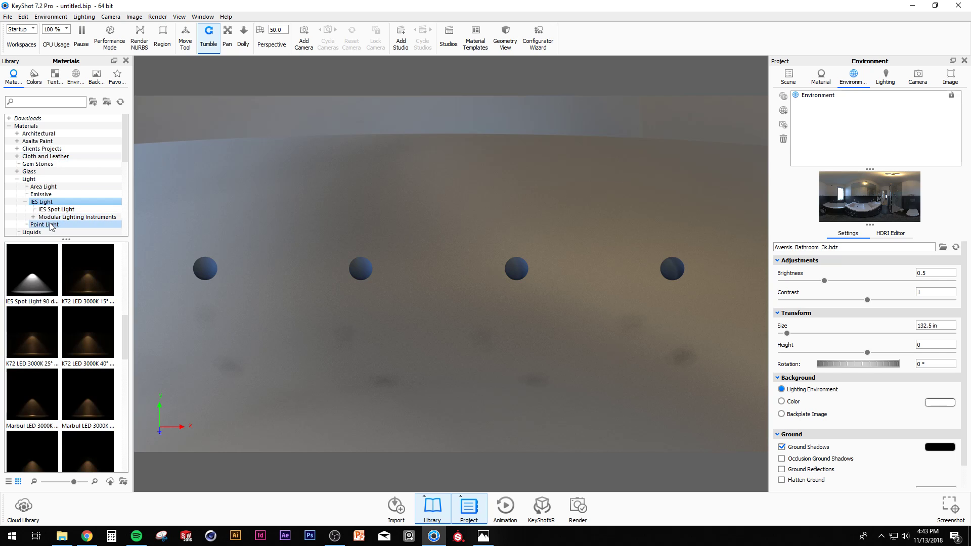
left_click(45, 225)
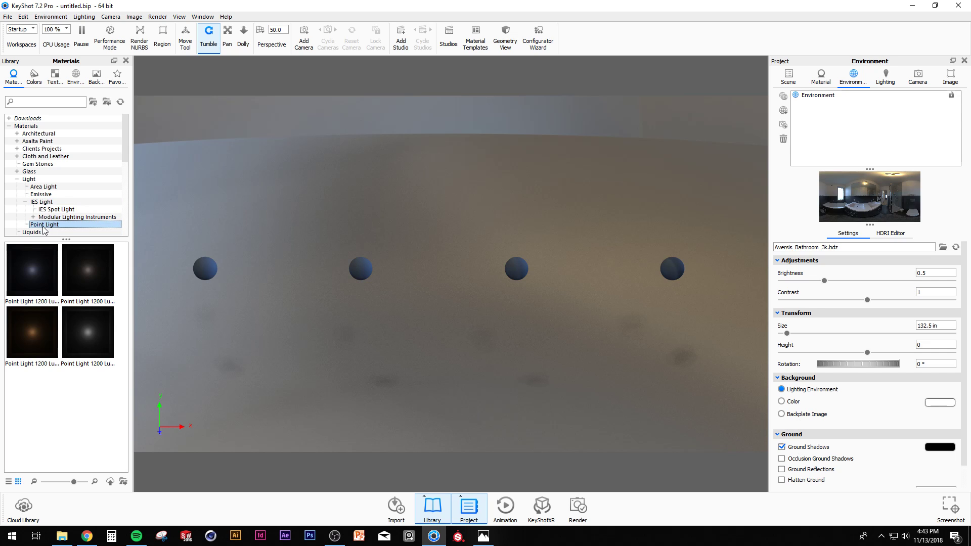
- Apply Area Light 1200 Lumen Neutral to the first sphere in the row and Emissive Neutral to the second
left_click(43, 187)
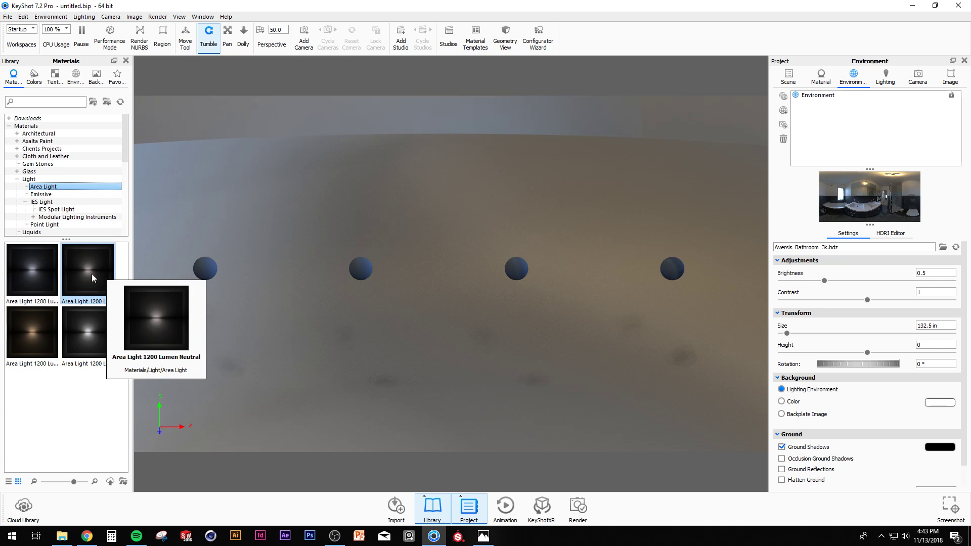
left_click_drag(92, 273, 205, 268)
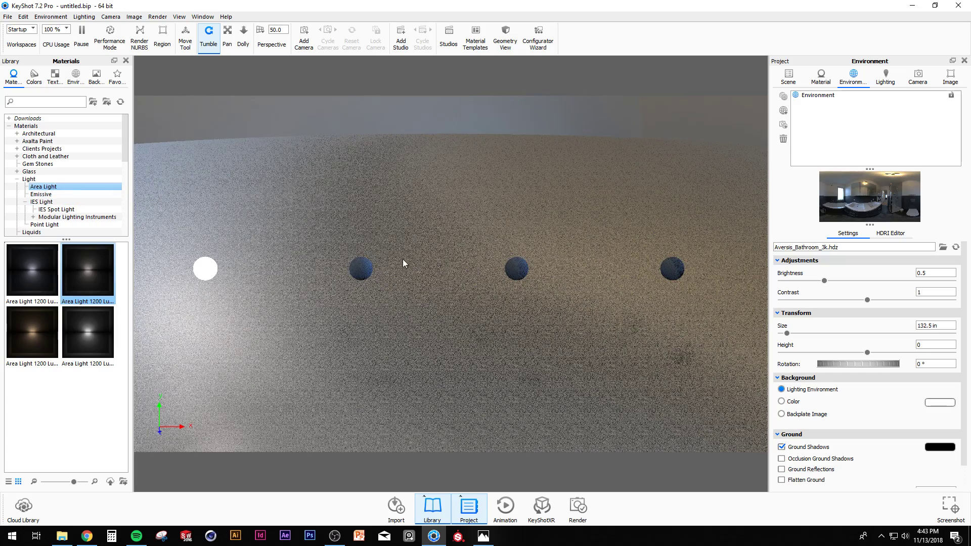
left_click(41, 196)
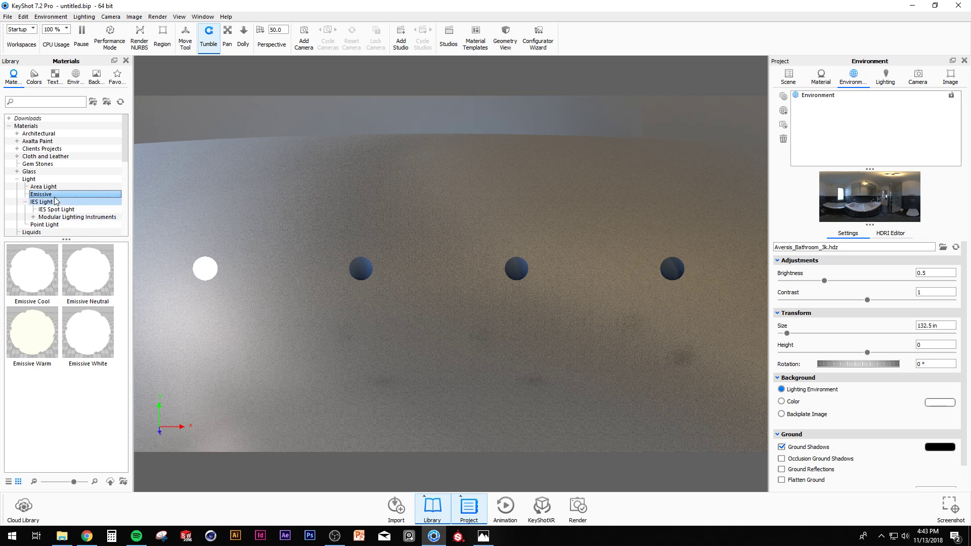
left_click_drag(98, 267, 361, 268)
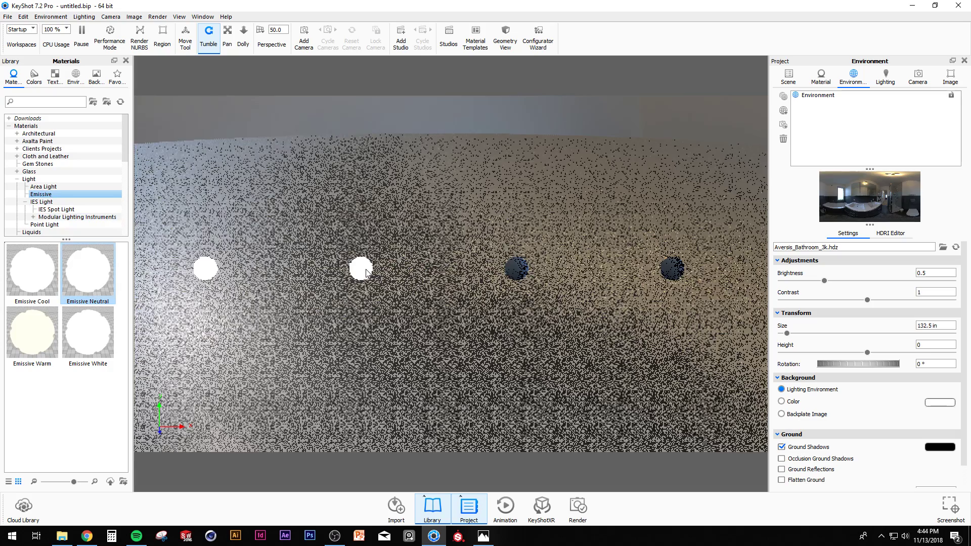
- Apply the IES Spot Light 45 degrees material to the third sphere in the row
left_click(41, 202)
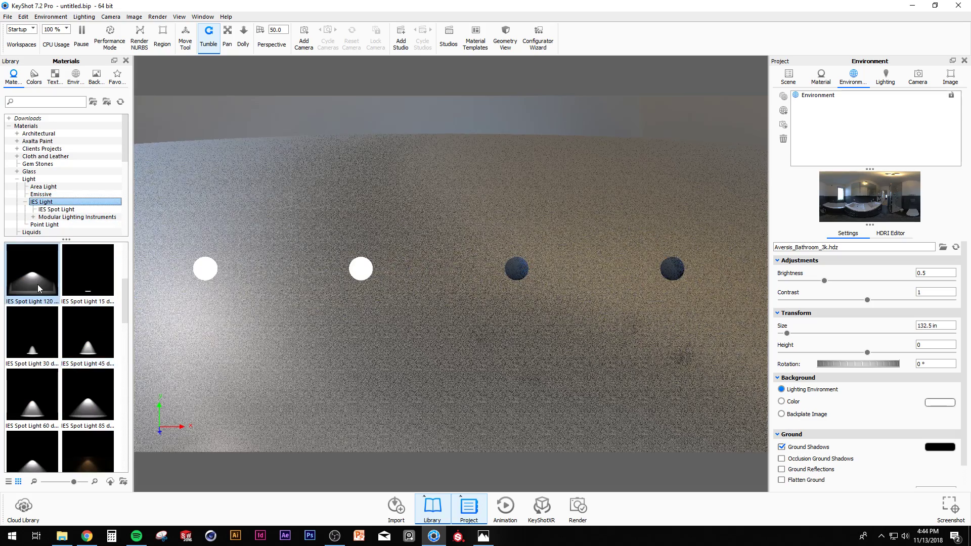
mouse_move(38, 285)
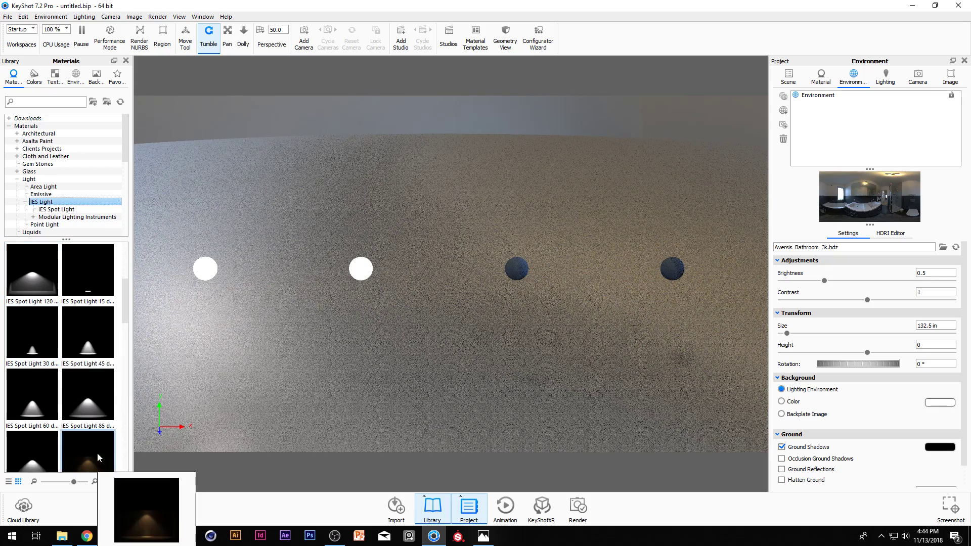
mouse_move(91, 347)
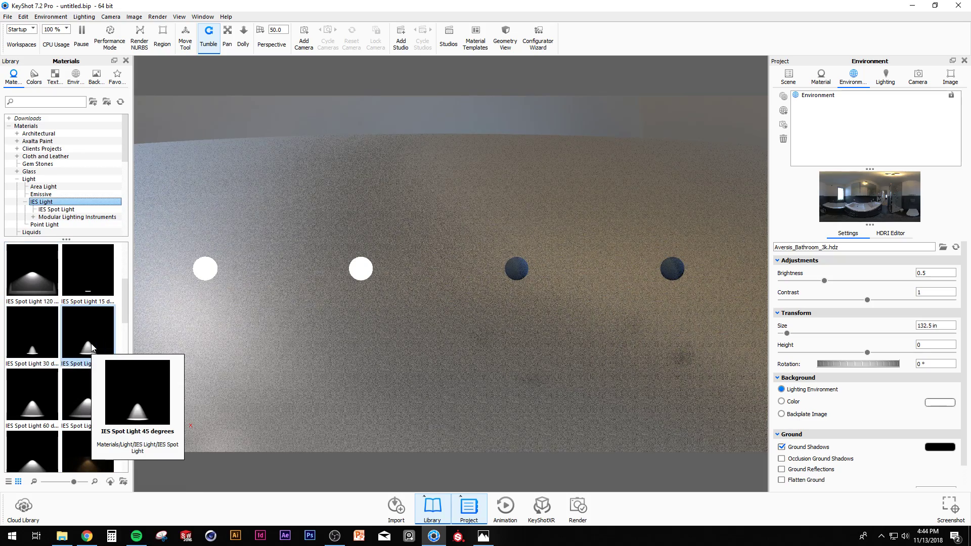
left_click_drag(90, 346, 517, 264)
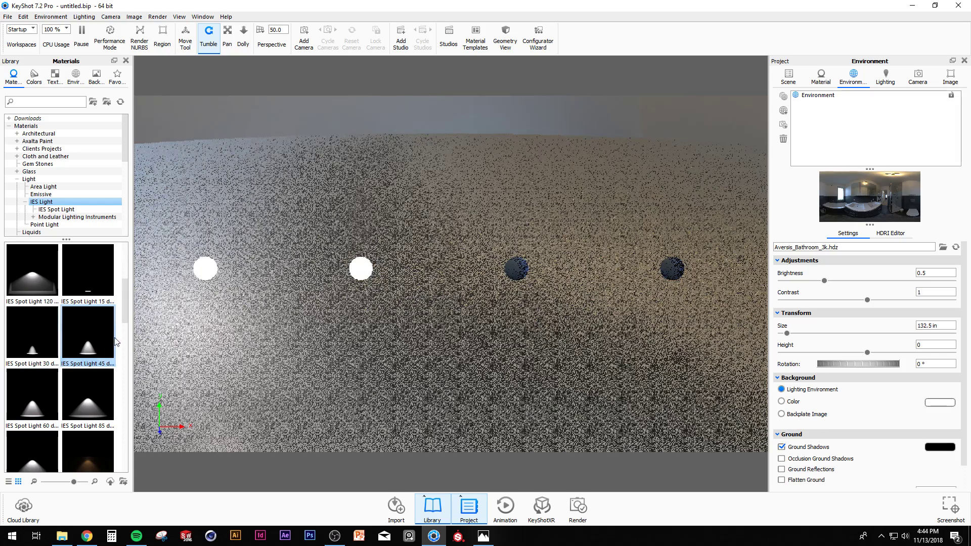
left_click_drag(115, 342, 523, 275)
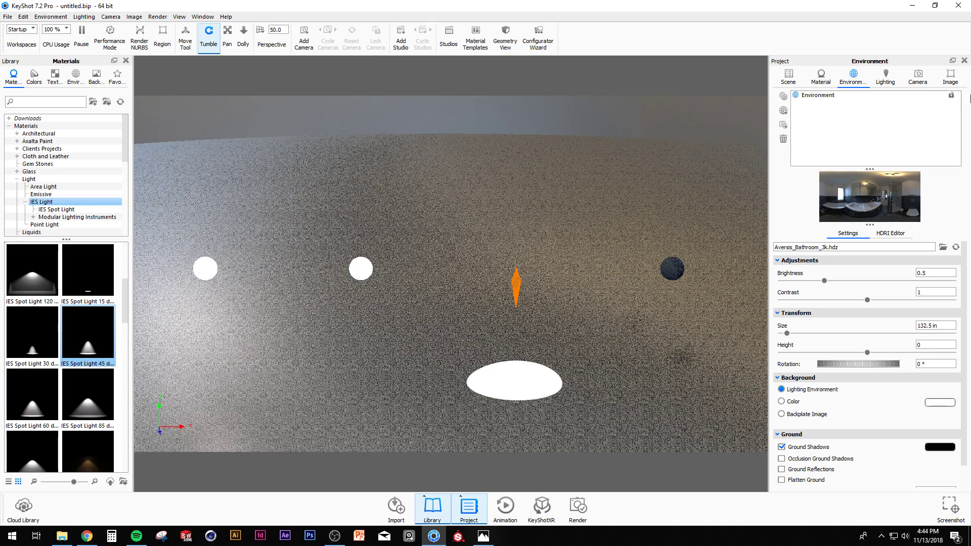
- Display the scene's model list and the Point Light materials in the library
left_click(787, 77)
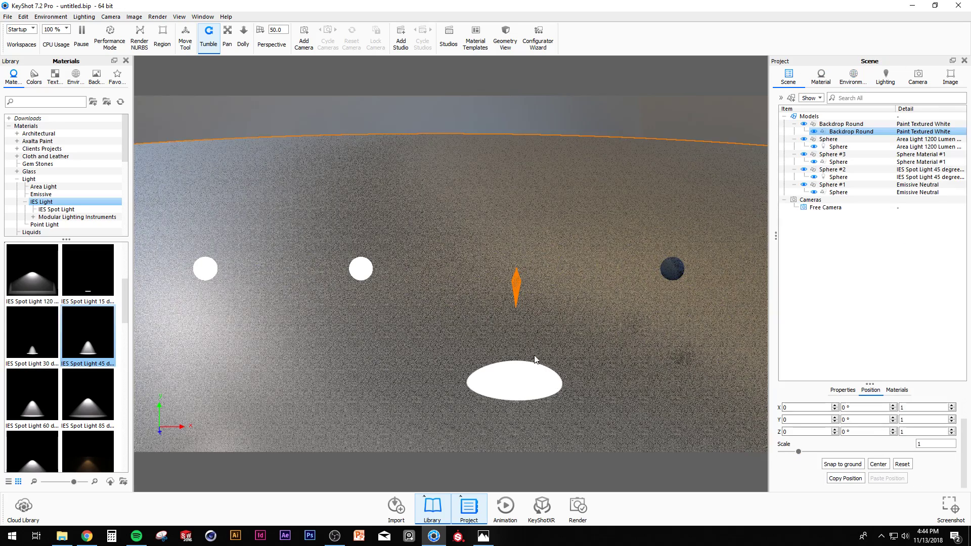
left_click(53, 225)
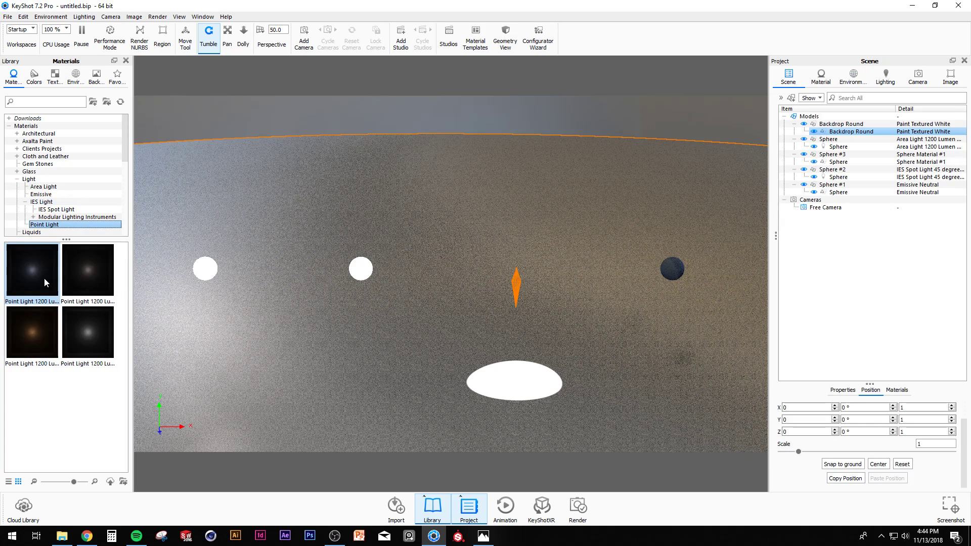
left_click_drag(88, 333, 671, 269)
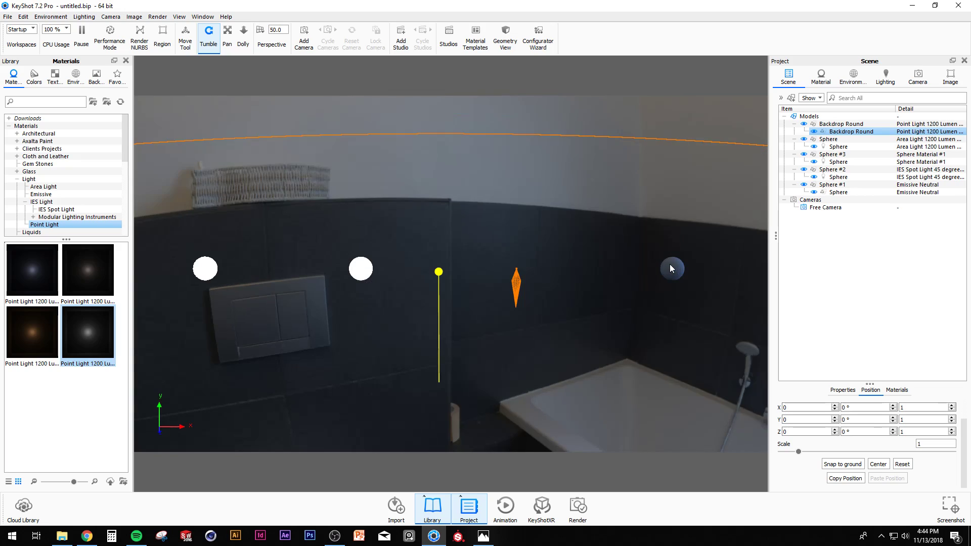
key("ctrl+z")
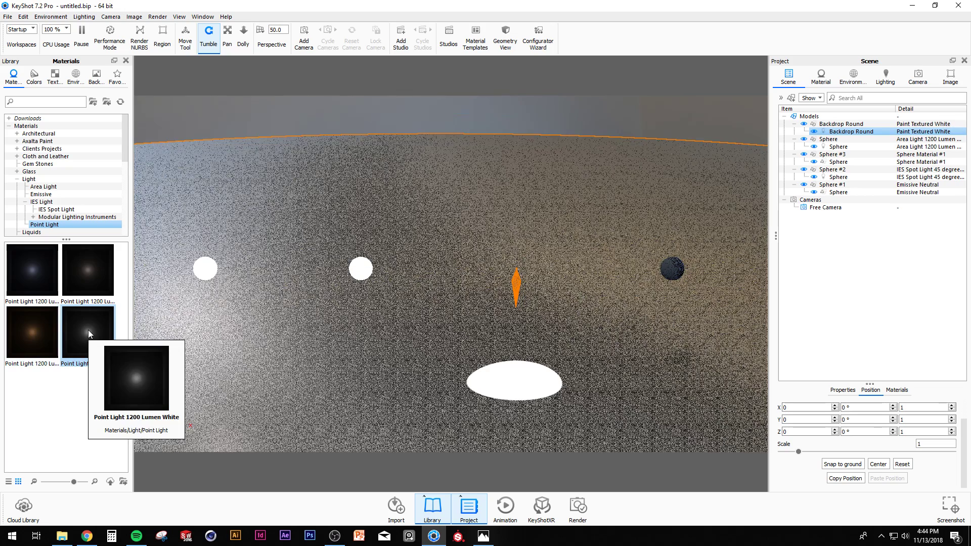
left_click_drag(88, 334, 675, 268)
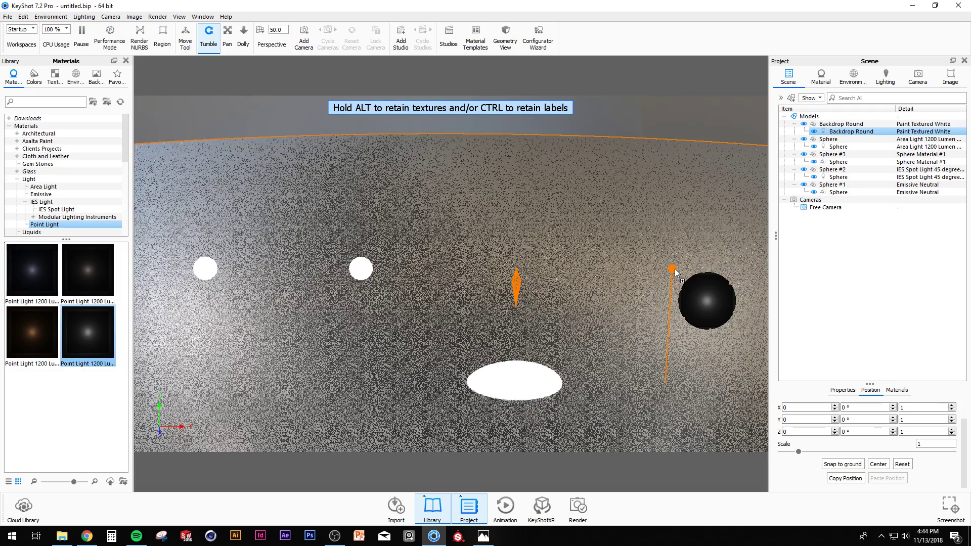
key("ctrl+z")
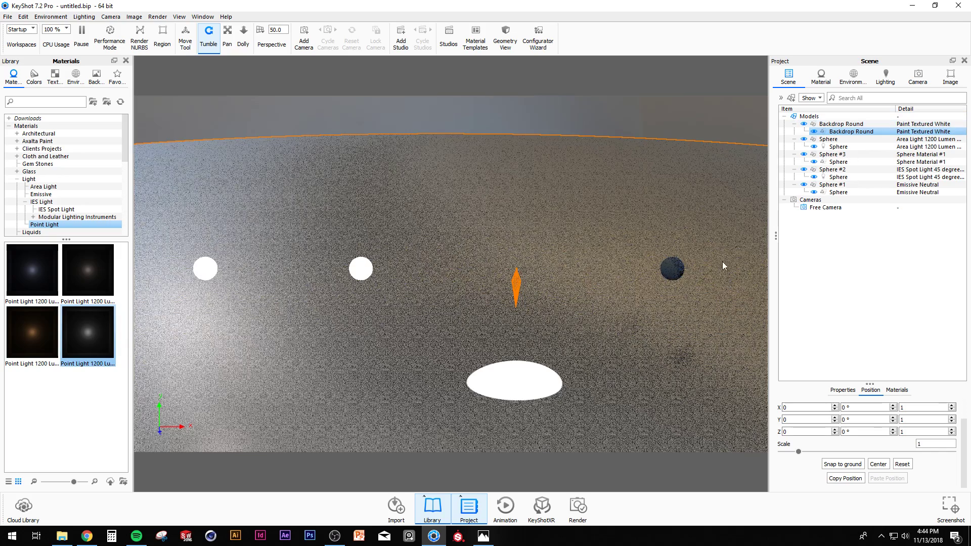
left_click(103, 336)
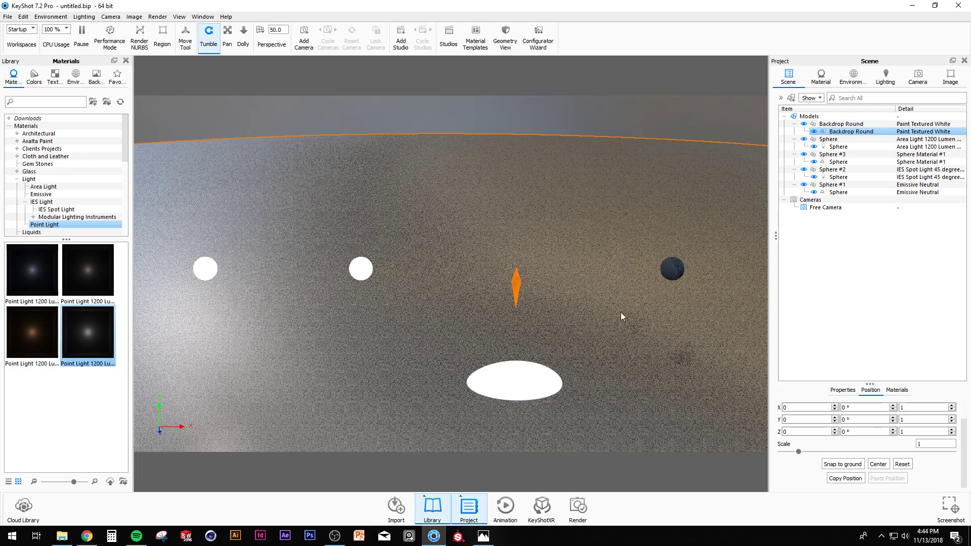
scroll(621, 312, "down", 3)
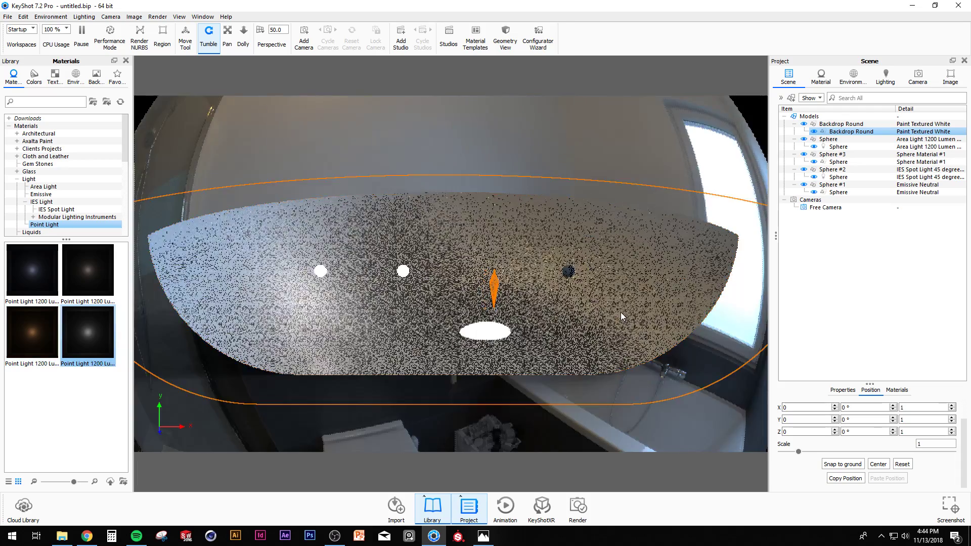
scroll(621, 312, "up", 3)
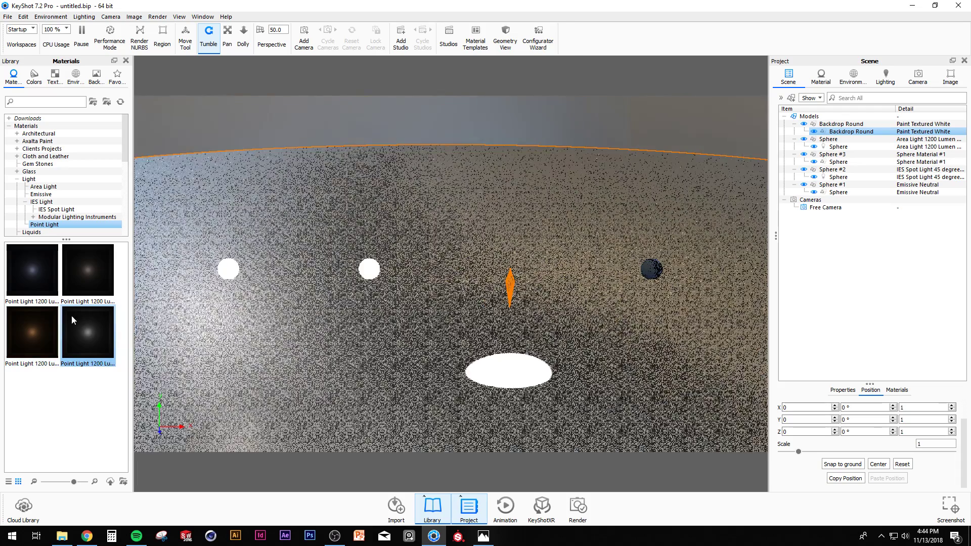
left_click_drag(93, 336, 838, 126)
key("ctrl+z")
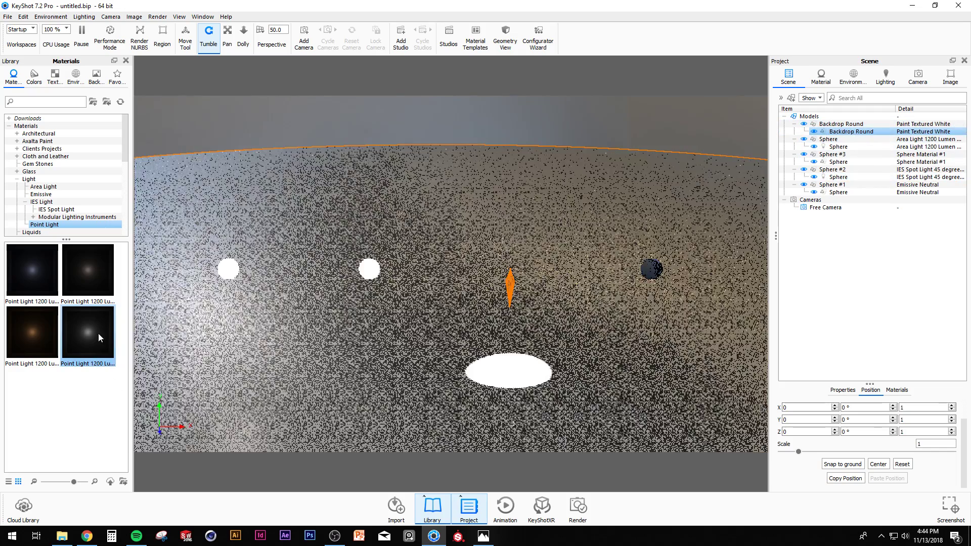
mouse_move(98, 335)
left_mouse_down()
mouse_move(783, 177)
mouse_move(796, 185)
left_mouse_up()
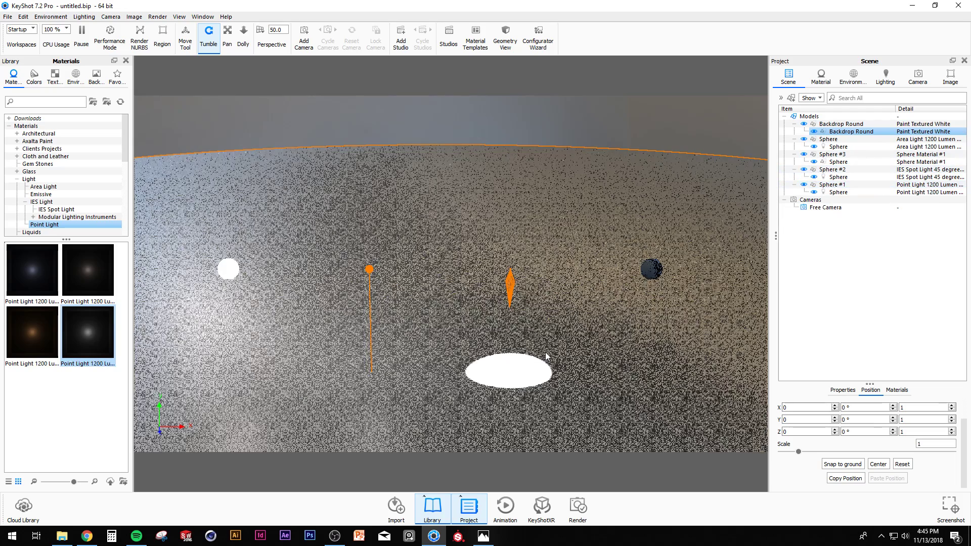
key("ctrl+z")
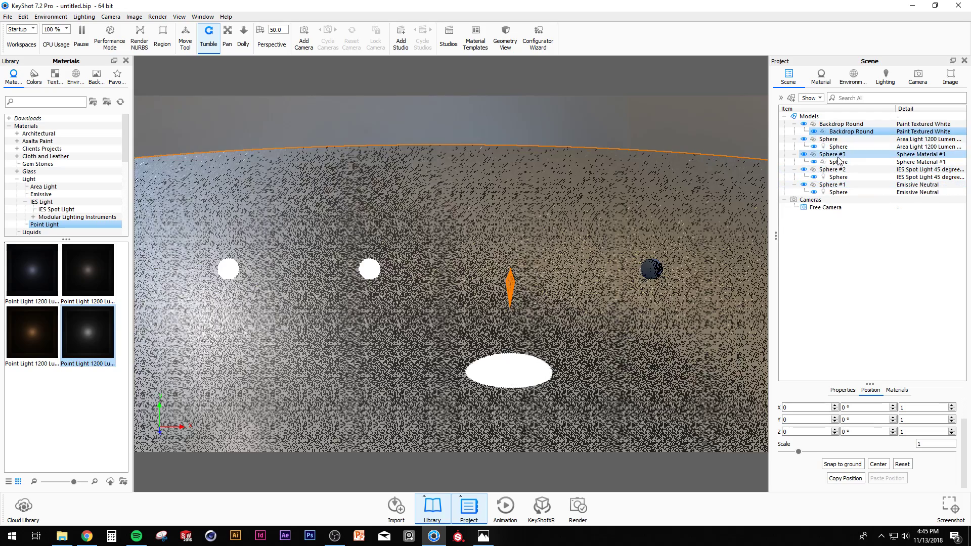
- Apply the Point Light 1200 Lumen White material to Sphere #3
left_click_drag(88, 332, 838, 155)
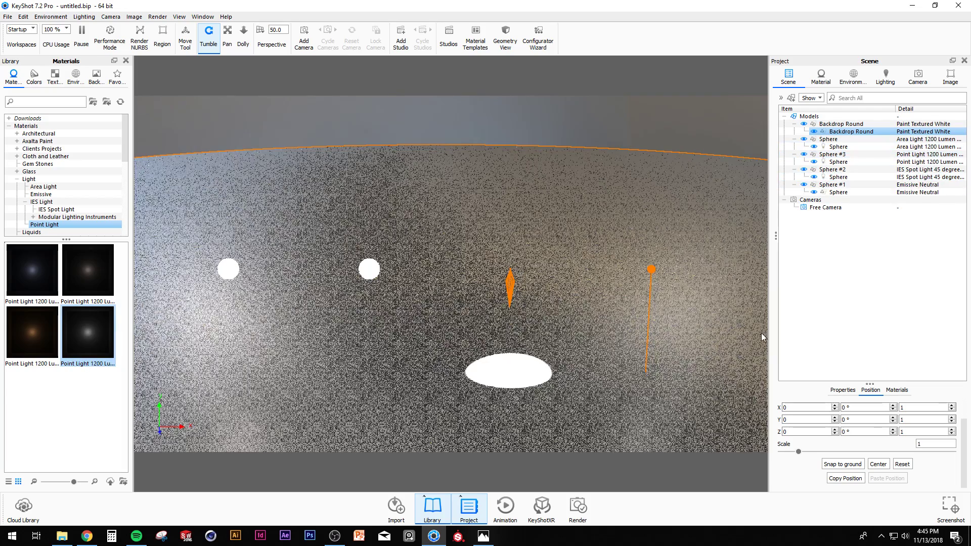
- Try the Performance Mode lighting preset on the scene and return to the Basic preset
left_click_drag(386, 264, 475, 251)
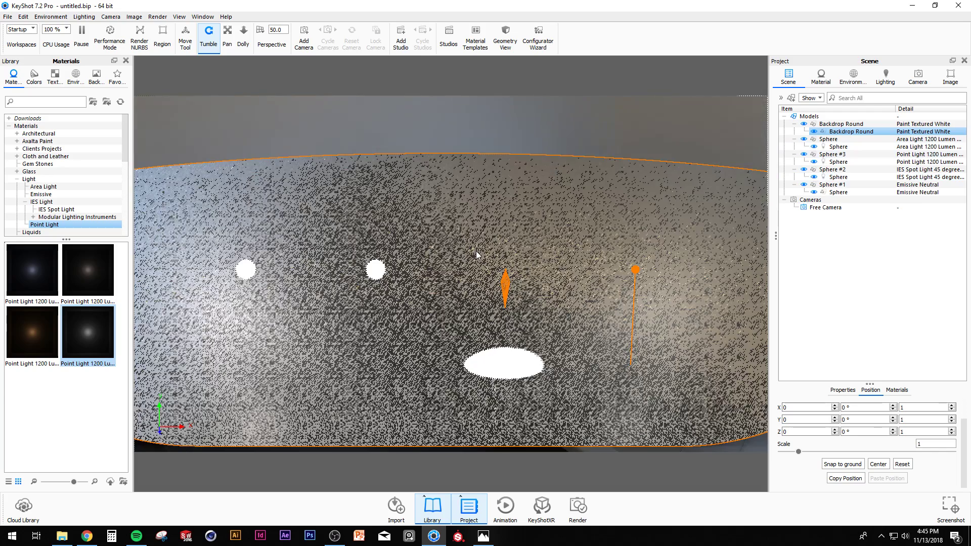
left_click(399, 89)
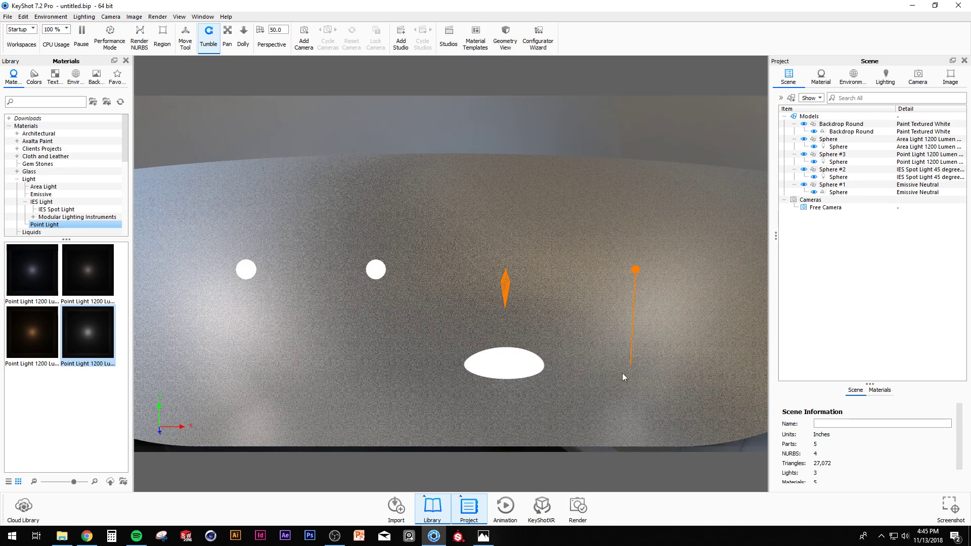
left_click(383, 343)
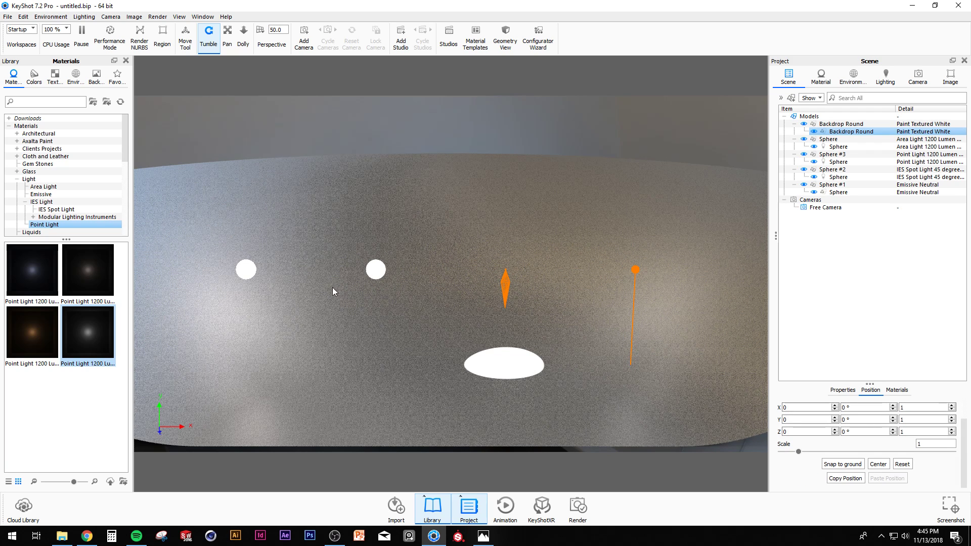
left_click(854, 78)
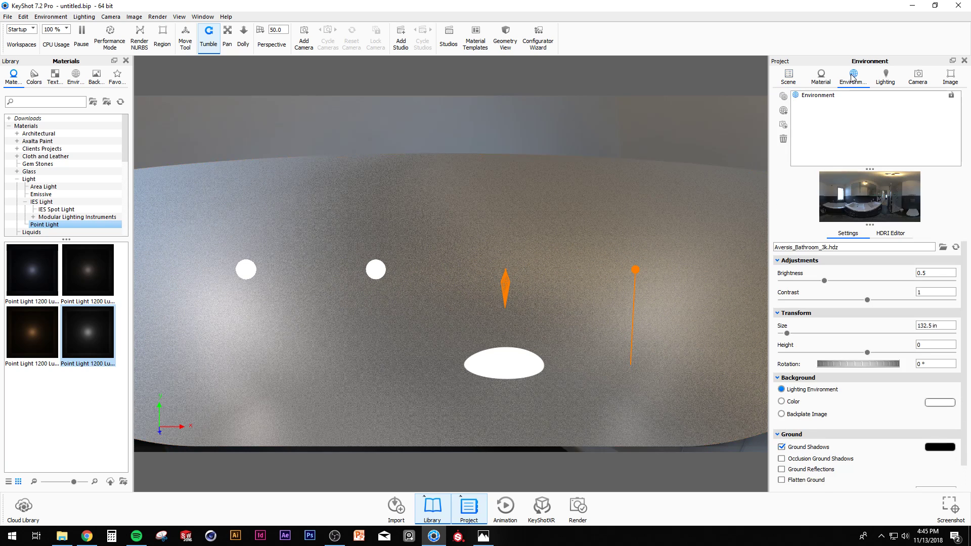
left_click(886, 77)
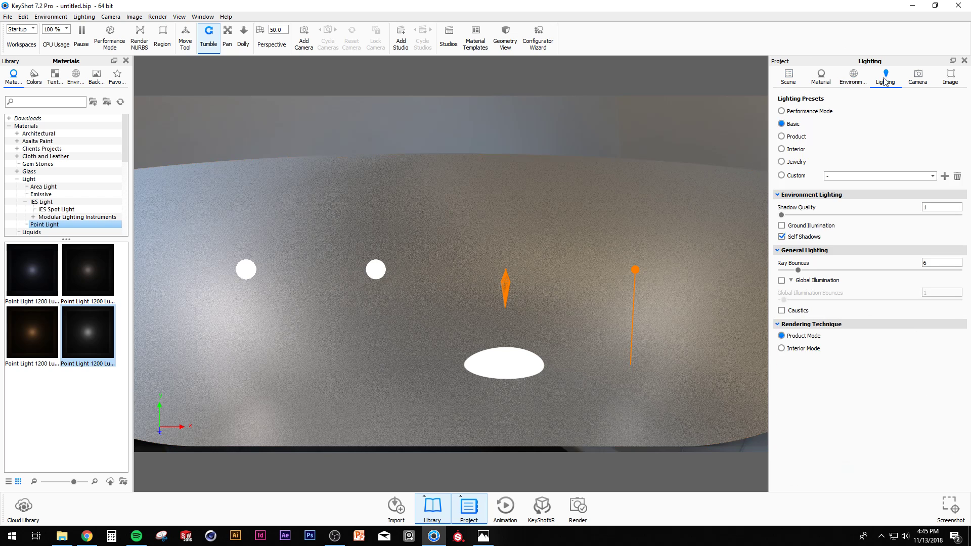
left_click(804, 112)
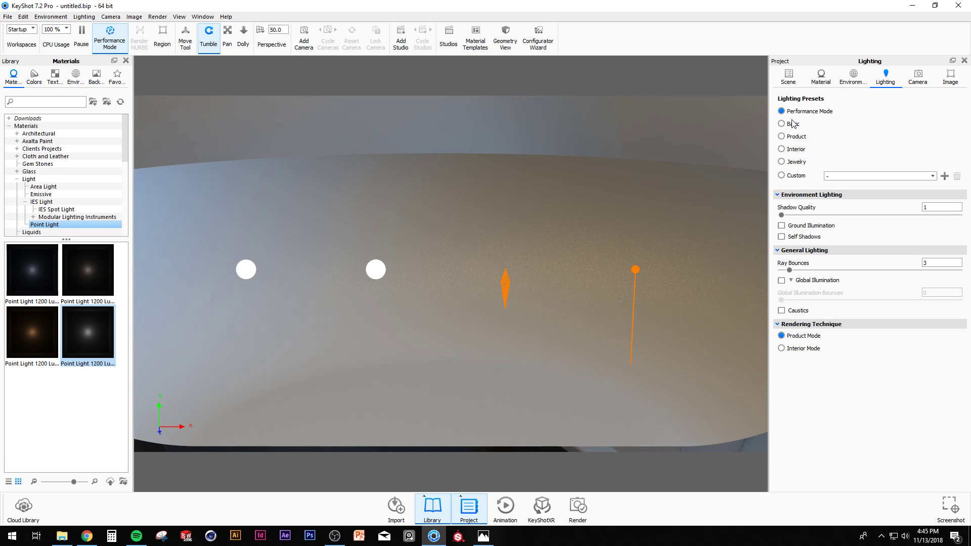
left_click(792, 124)
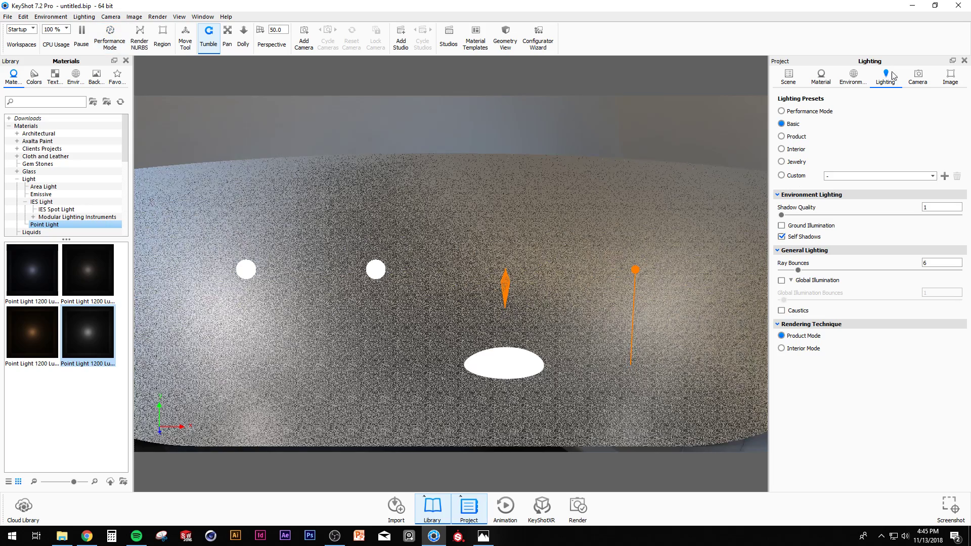
- Try the Product lighting preset, switch to Interior, and turn Caustics on and off again
left_click(787, 140)
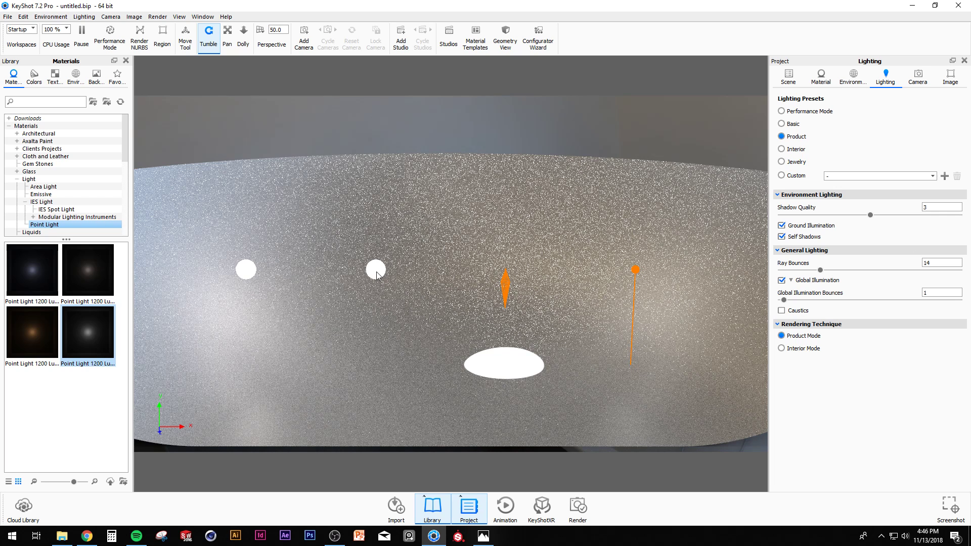
left_click(793, 151)
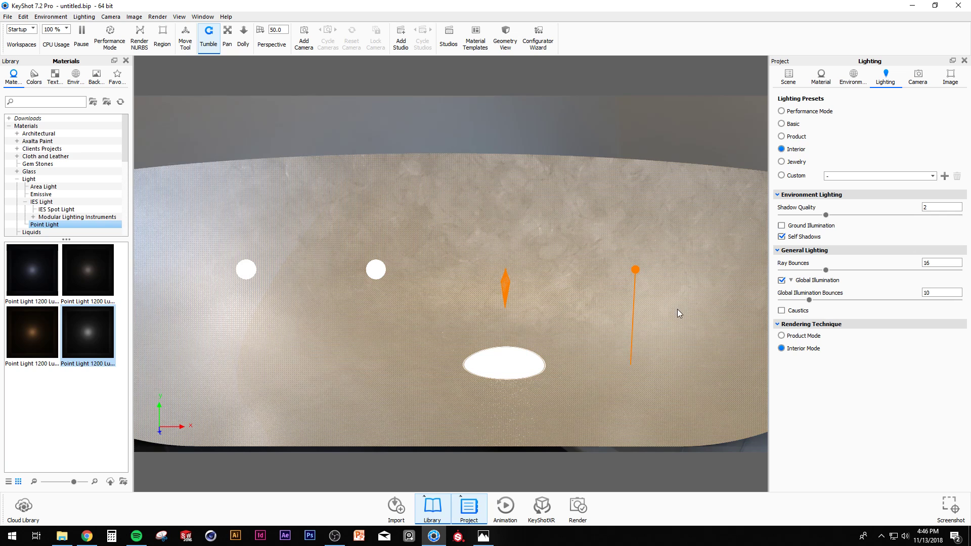
left_click(782, 311)
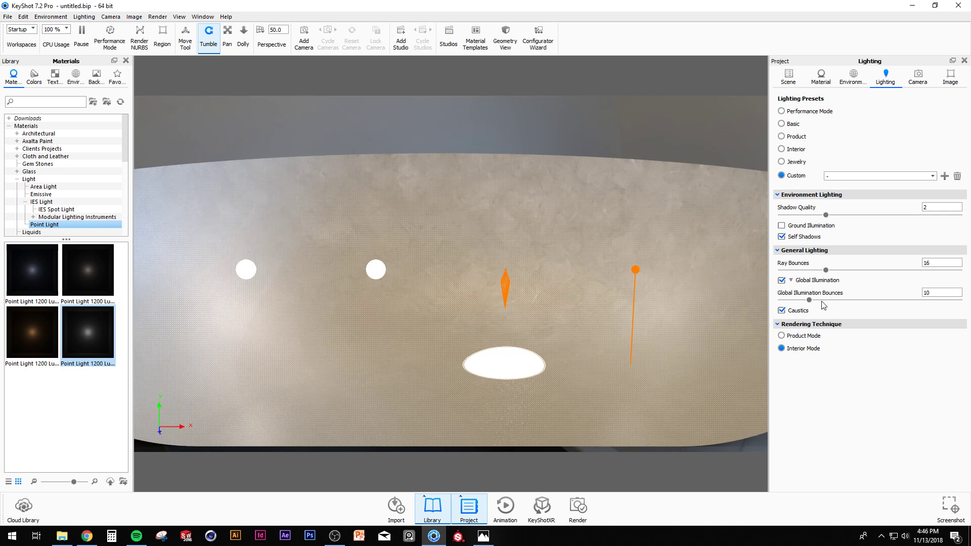
left_click(789, 313)
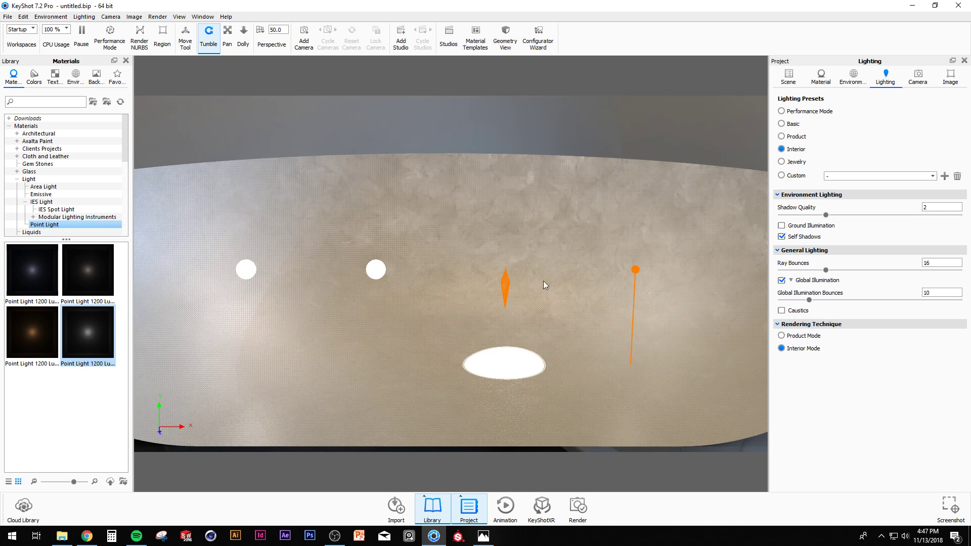
- Change the environment background from the lighting environment to a solid black colour
left_click(850, 77)
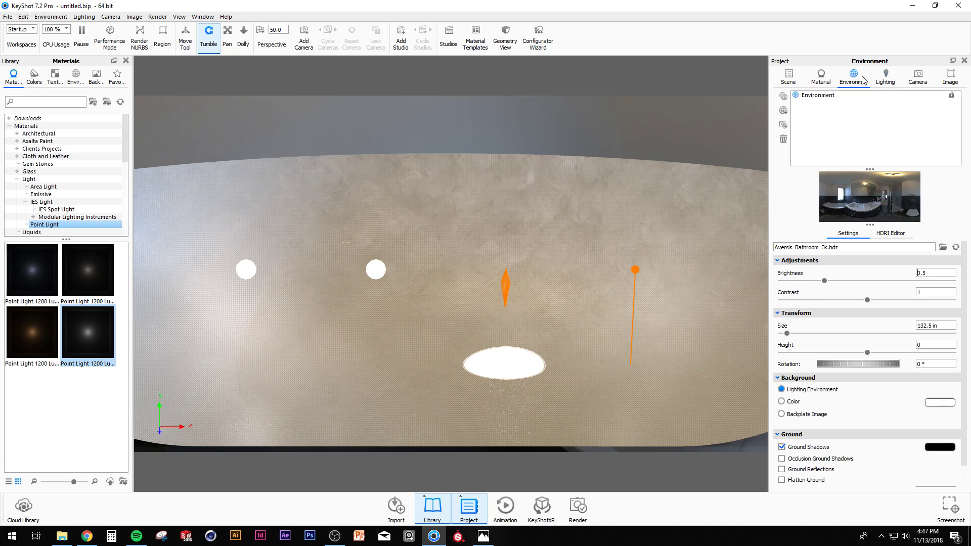
left_click(793, 405)
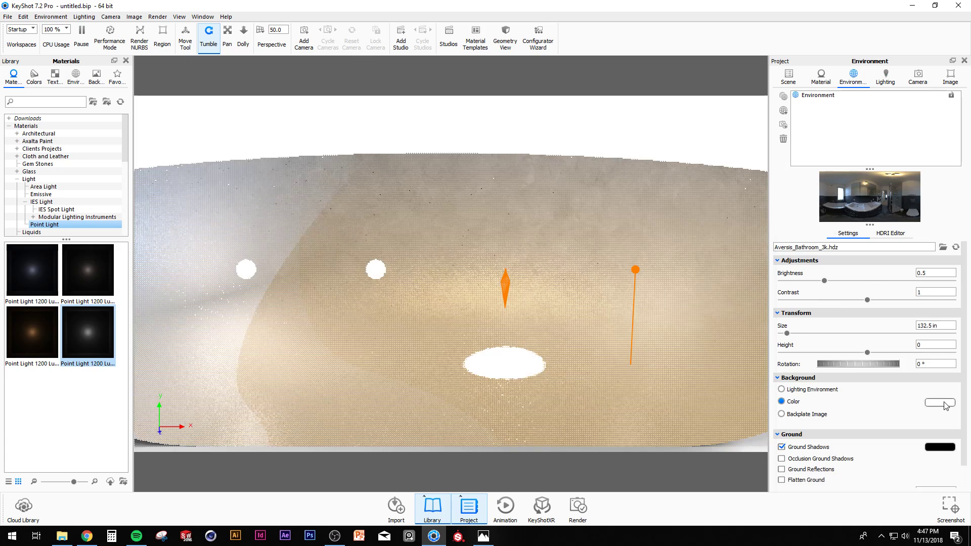
left_click(941, 402)
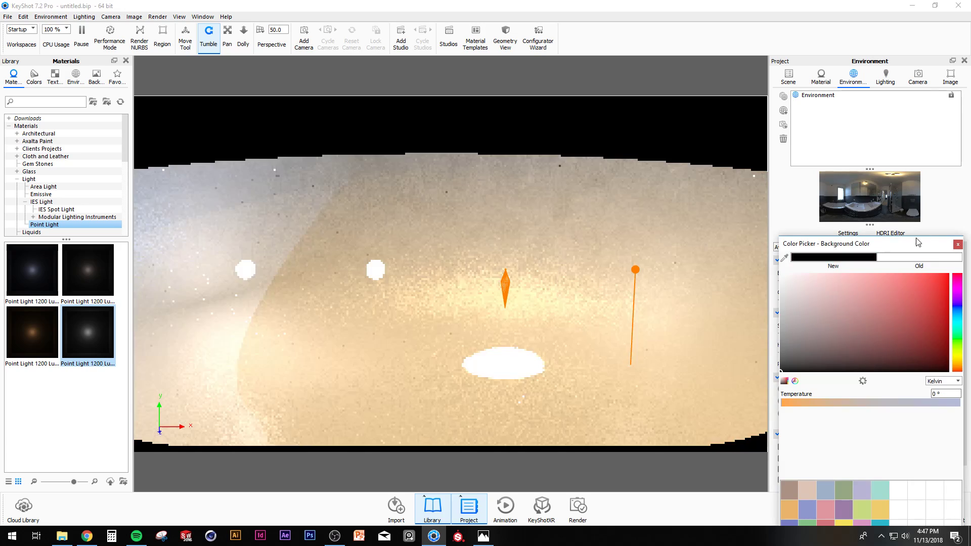
left_click_drag(903, 245, 890, 136)
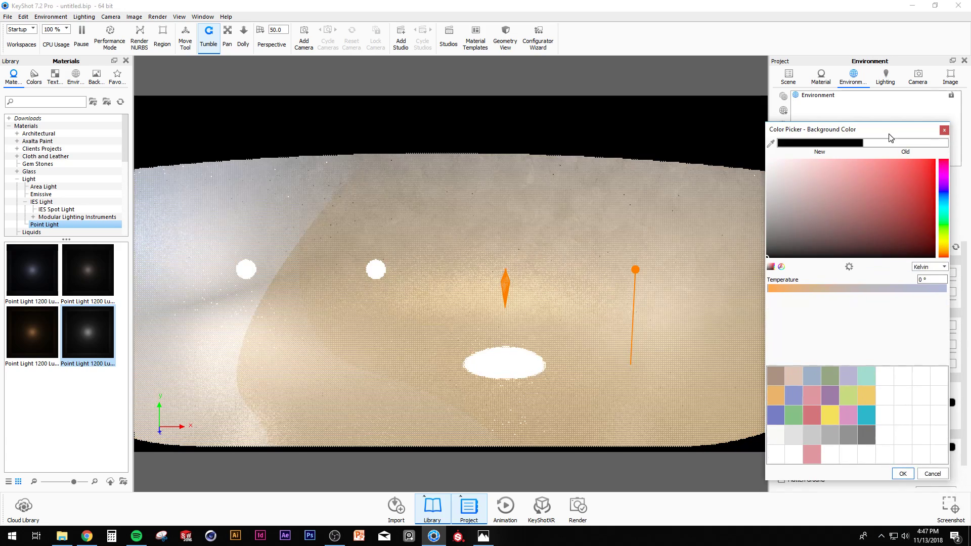
left_click(901, 476)
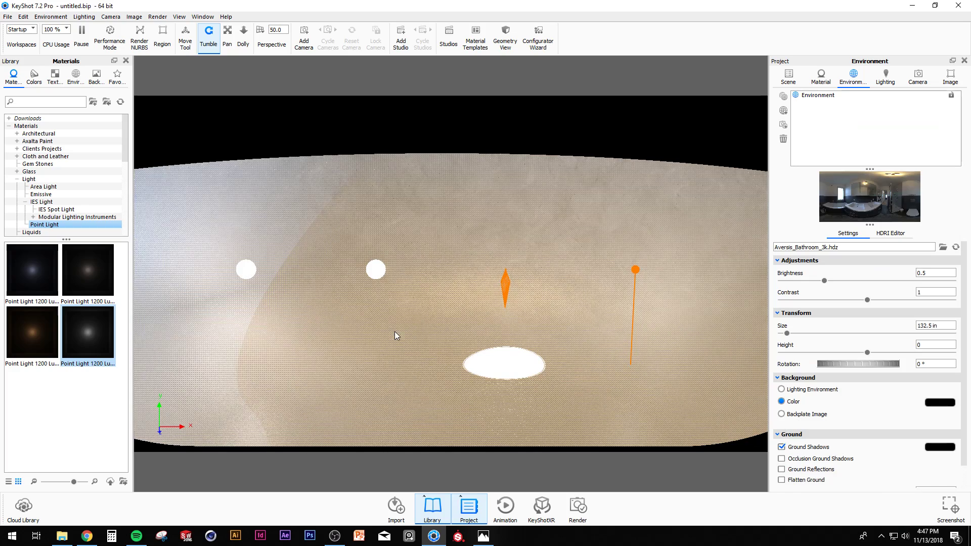
- Hide Sphere #3, Sphere #2 and Sphere #1 so that only the area light sphere is shown on the backdrop
left_click_drag(394, 275, 660, 192)
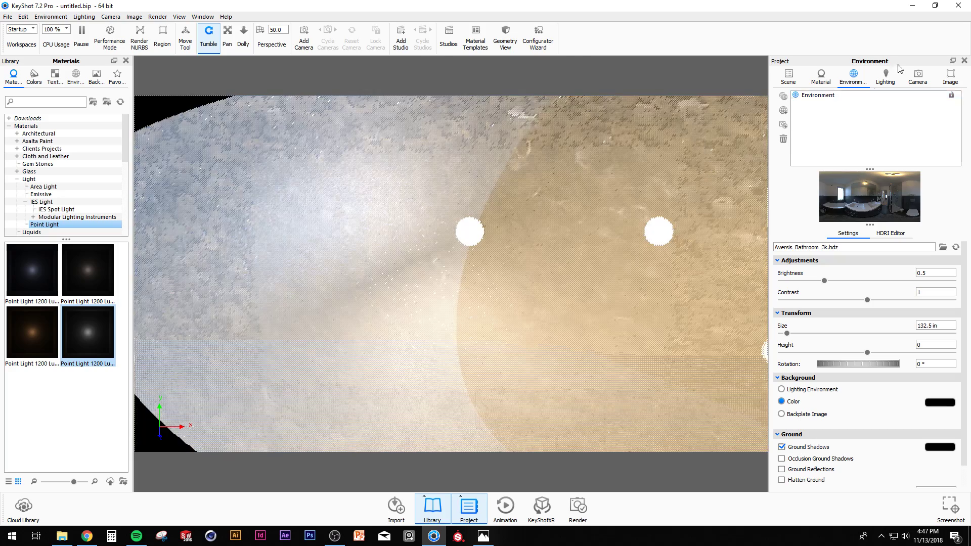
left_click(791, 76)
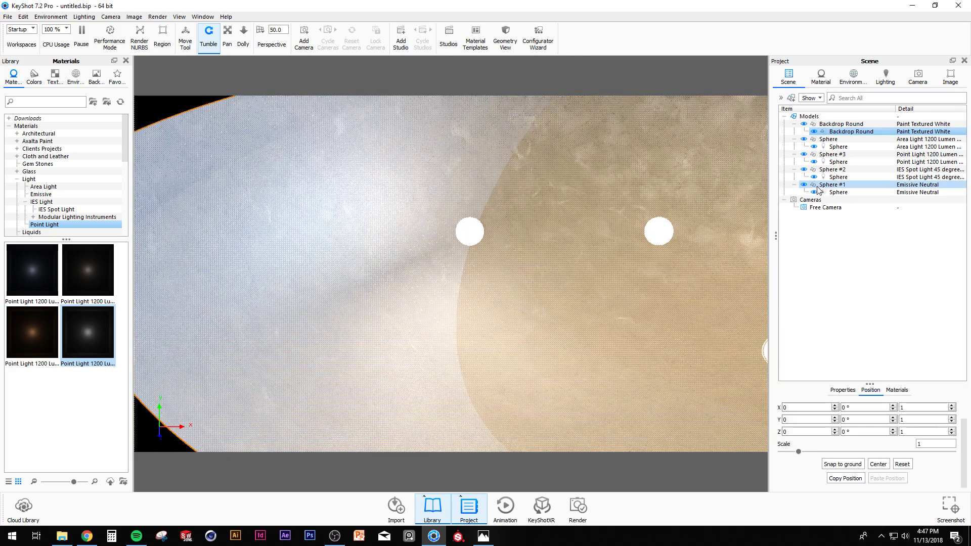
left_click(826, 141)
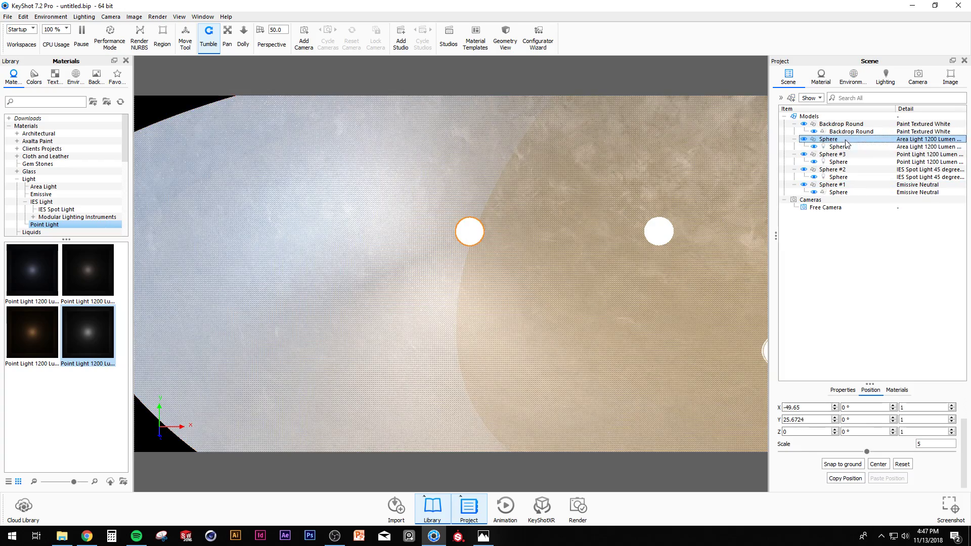
left_click(805, 154)
left_click(805, 169)
left_click(804, 185)
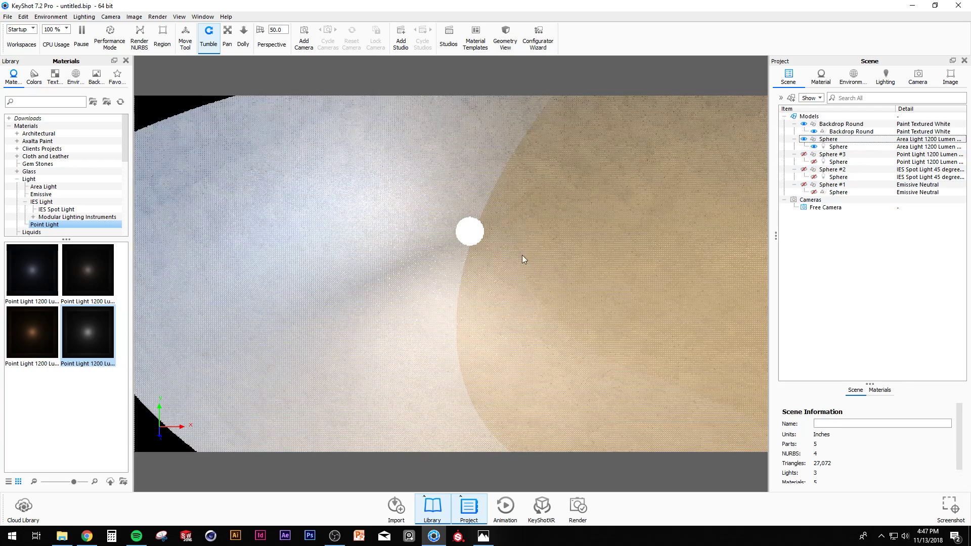
- Lower the Kelvin colour temperature of the visible sphere's area light material to a warmer tone
double_click(474, 233)
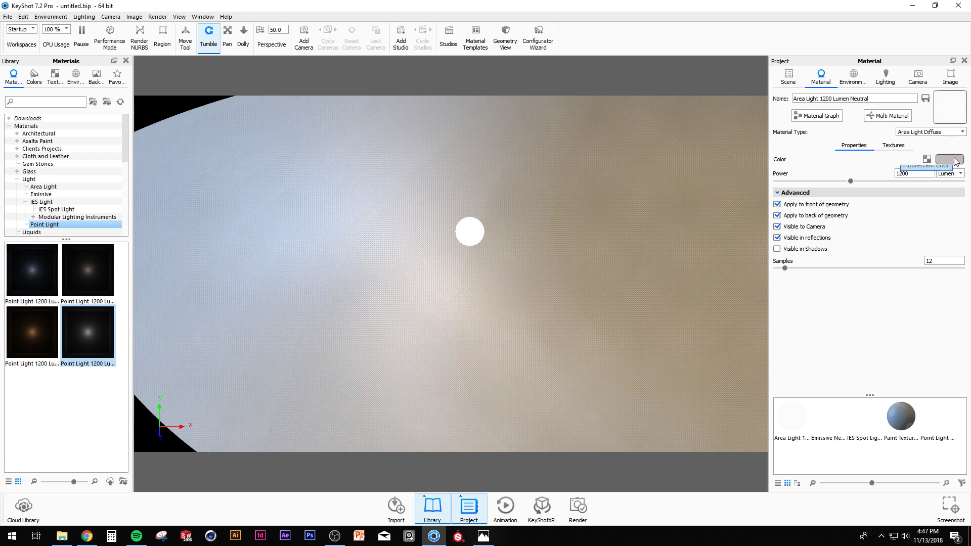
left_click(951, 160)
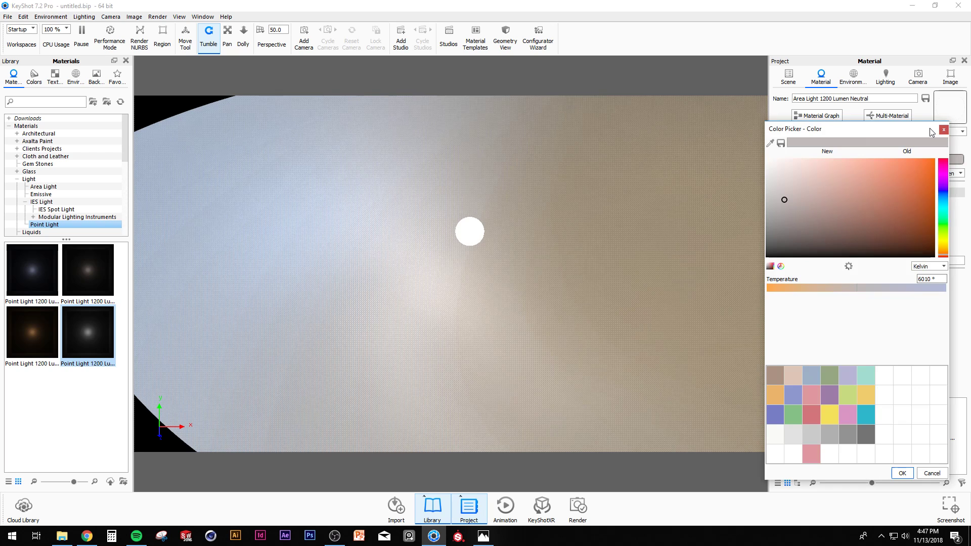
left_click(938, 268)
left_click(937, 269)
left_click(936, 271)
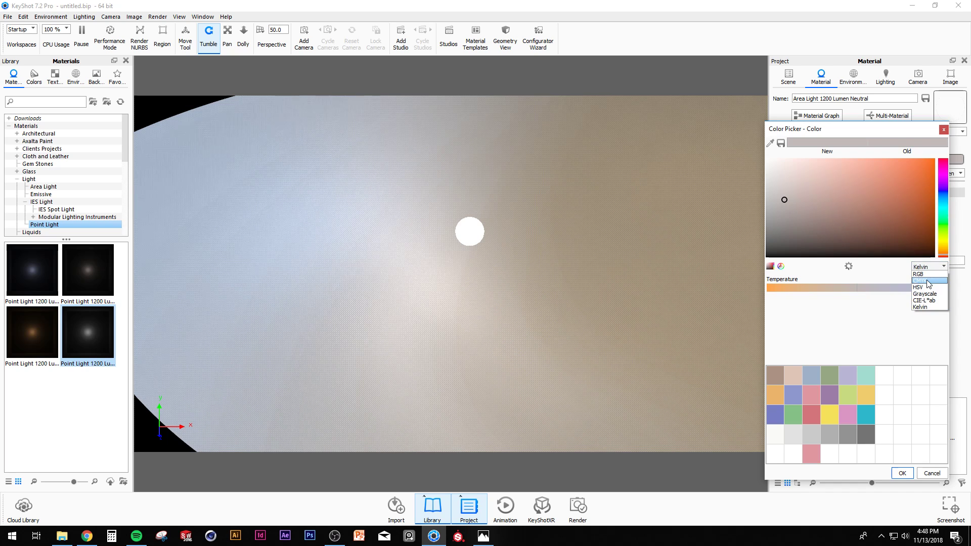
left_click(924, 305)
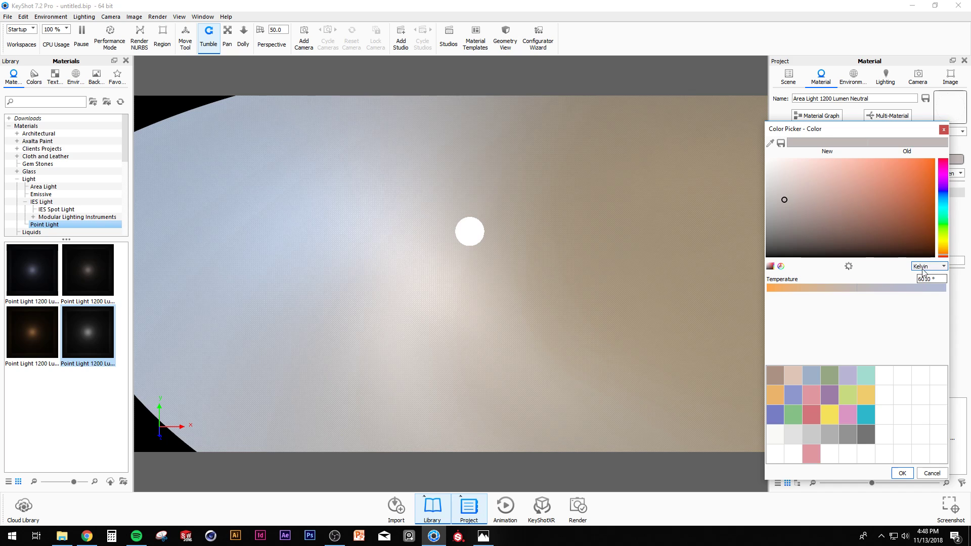
left_click(934, 279)
left_click_drag(938, 279, 926, 280)
double_click(927, 280)
mouse_move(857, 287)
left_mouse_down()
mouse_move(799, 288)
mouse_move(898, 287)
mouse_move(833, 287)
left_mouse_up()
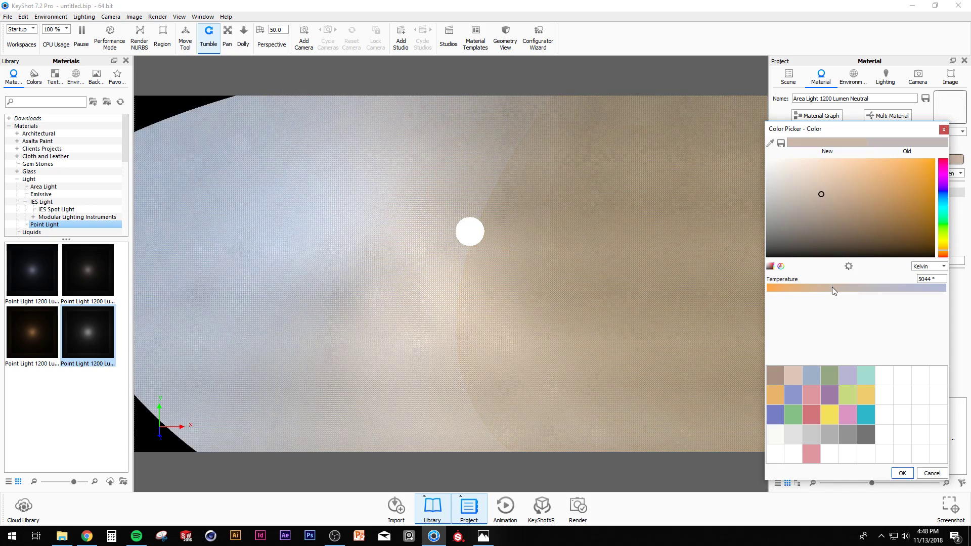
left_click_drag(831, 290, 820, 289)
mouse_move(798, 288)
left_mouse_down()
mouse_move(764, 289)
mouse_move(831, 292)
left_mouse_up()
left_click(902, 473)
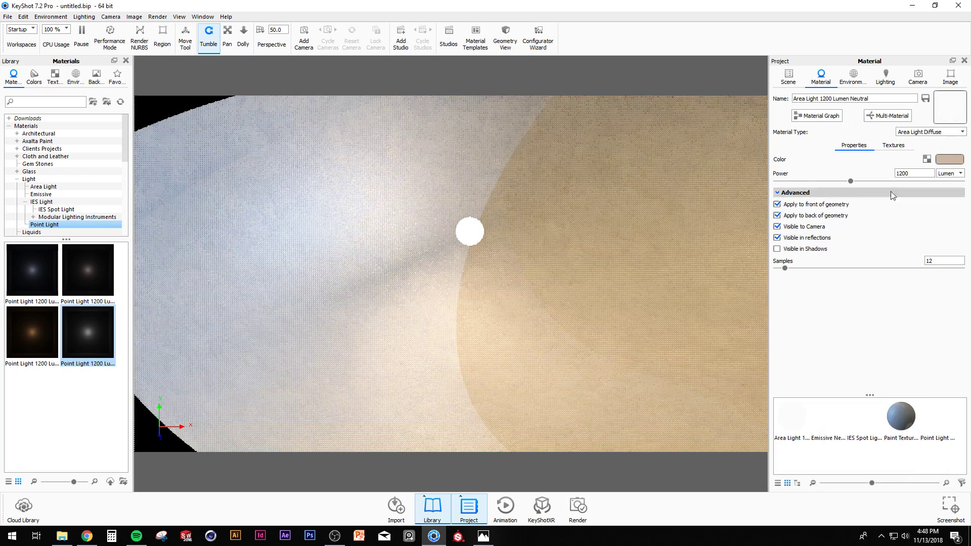
- Try the area light's front-of-geometry and back-of-geometry options separately, and enable both again
left_click(804, 205)
left_click(787, 216)
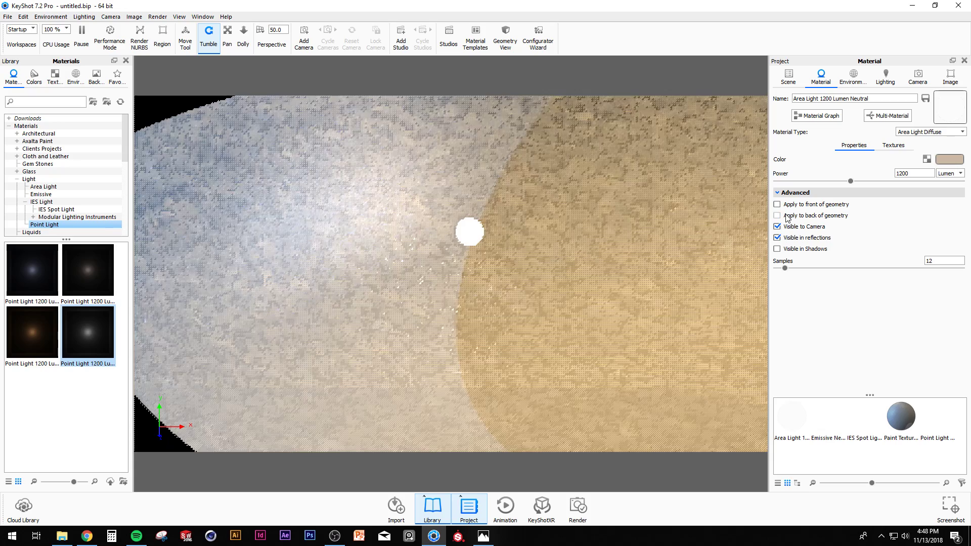
left_click(790, 206)
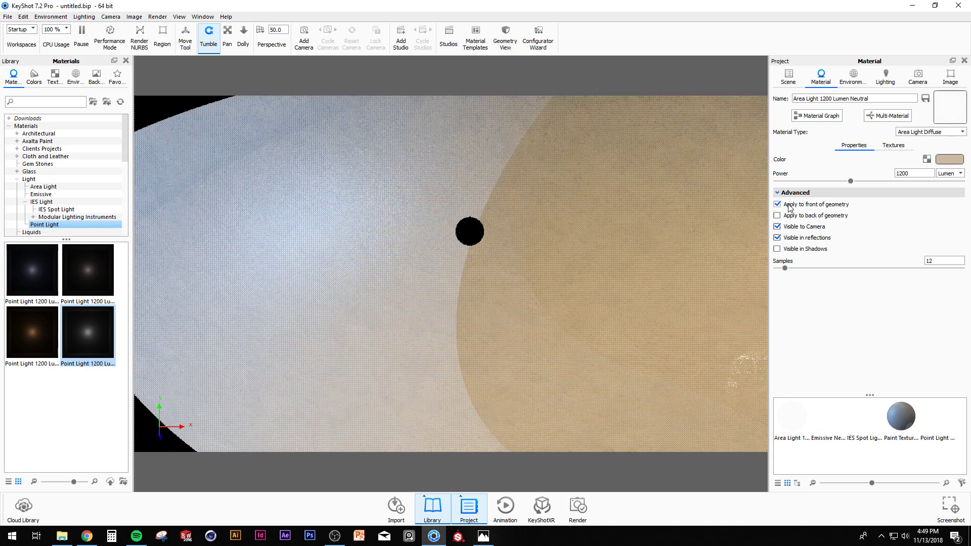
left_click(790, 206)
left_click(787, 216)
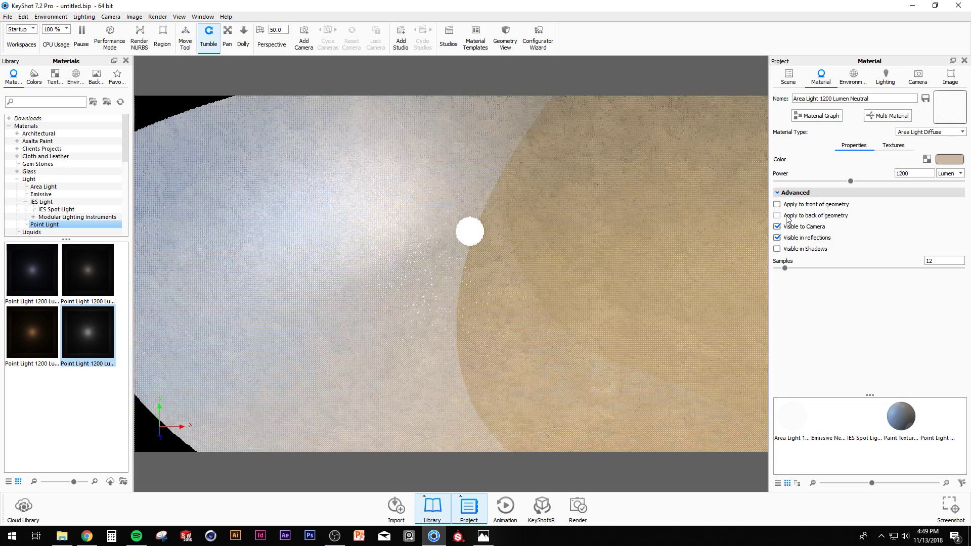
left_click(788, 216)
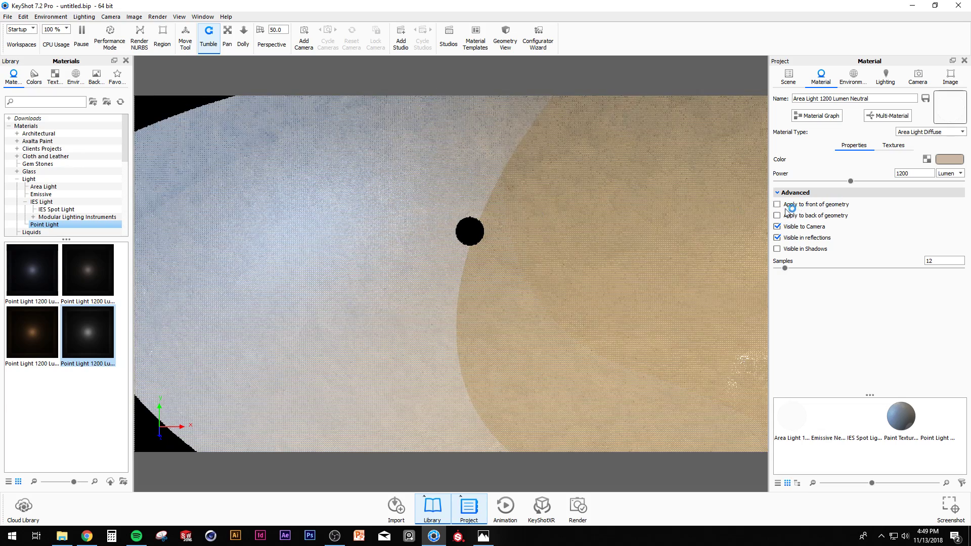
left_click(787, 205)
left_click(788, 216)
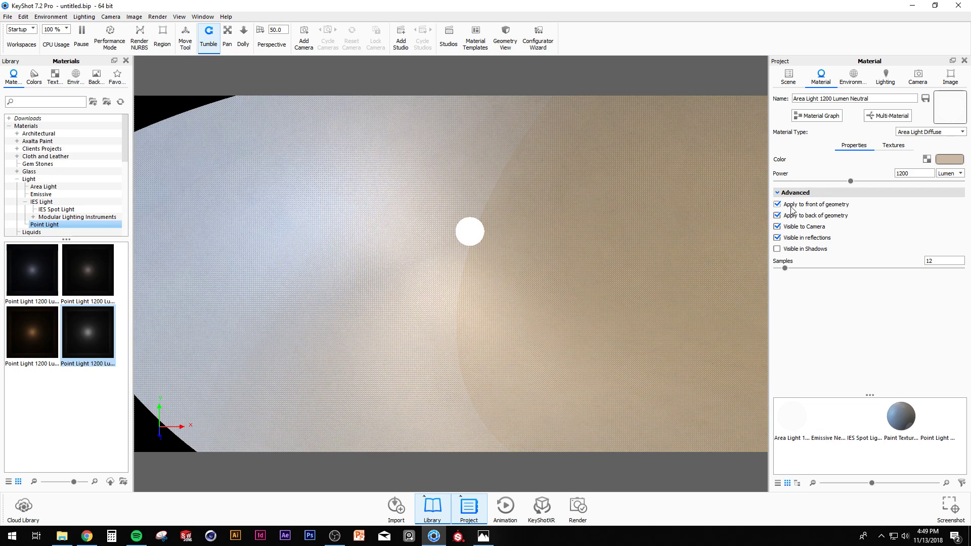
- Add a plane to the scene and raise it above the backdrop beside the area light sphere
left_click(50, 17)
mouse_move(23, 17)
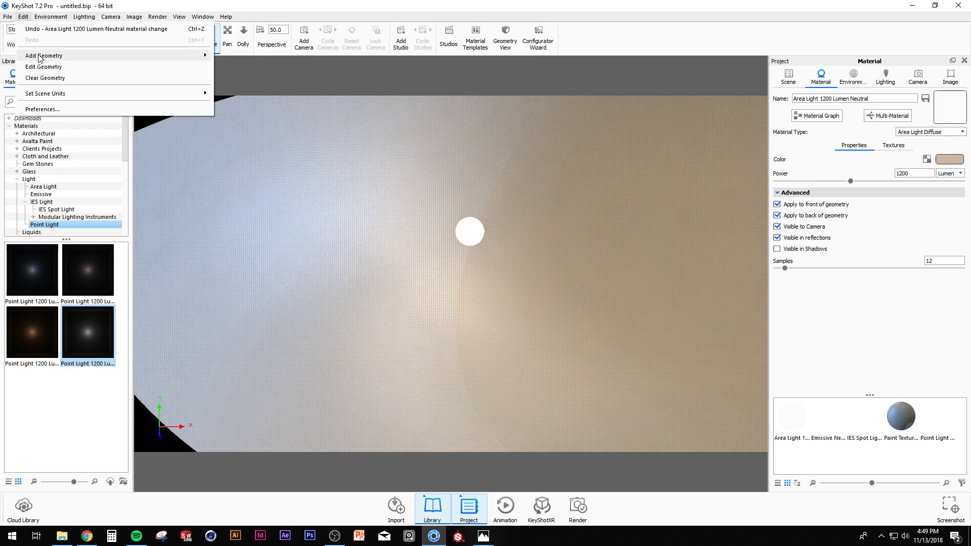
mouse_move(152, 55)
left_click(245, 139)
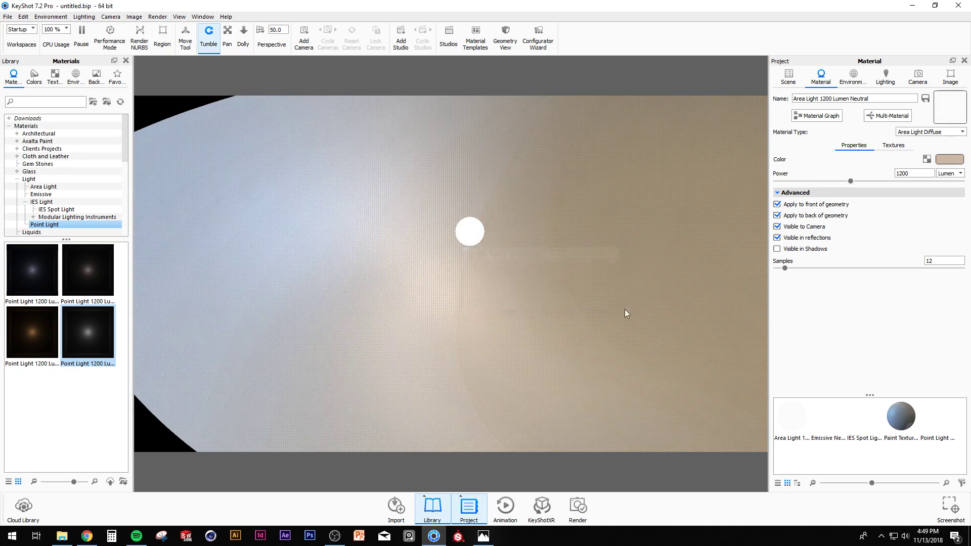
left_click_drag(745, 293, 752, 166)
left_click(544, 441)
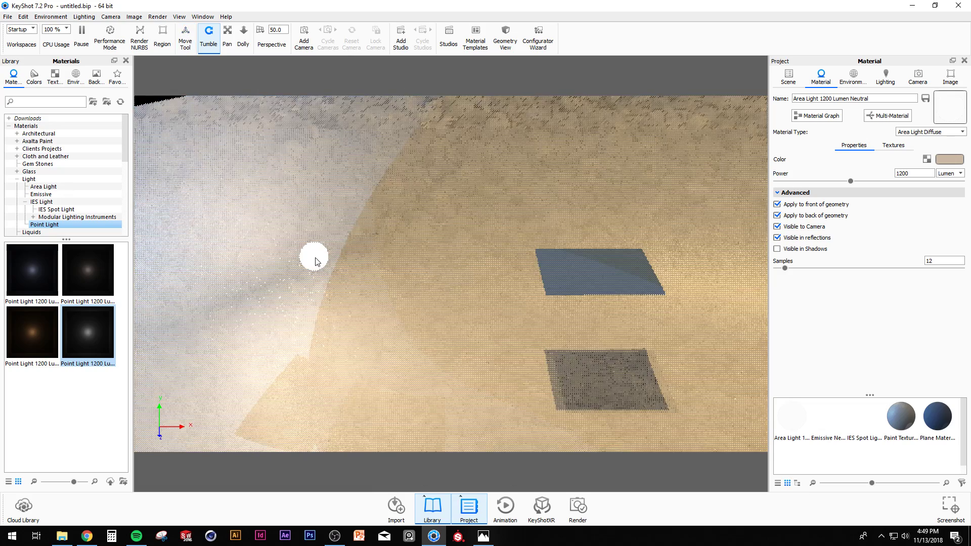
- Copy the area light material from the sphere and paste it as an unlinked material onto the plane
right_click(316, 260)
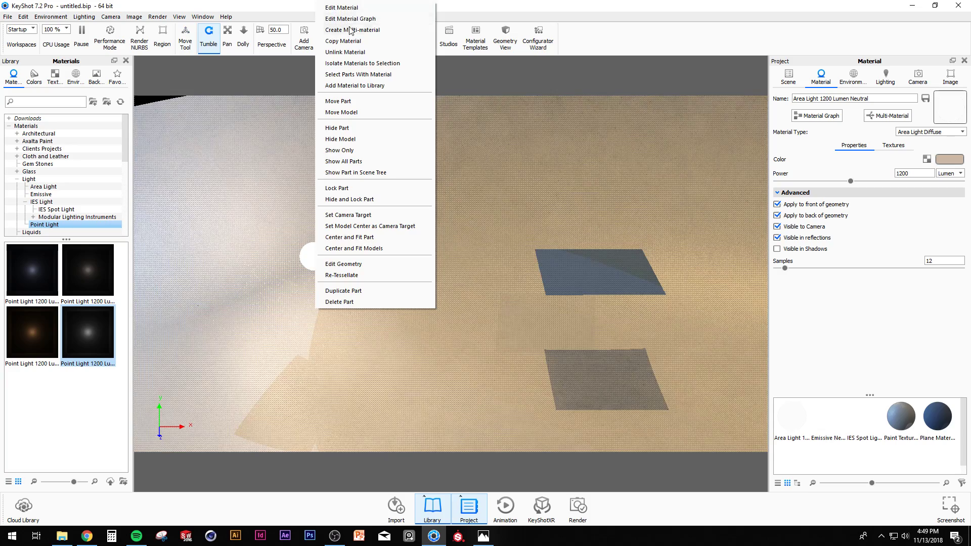
left_click(551, 204)
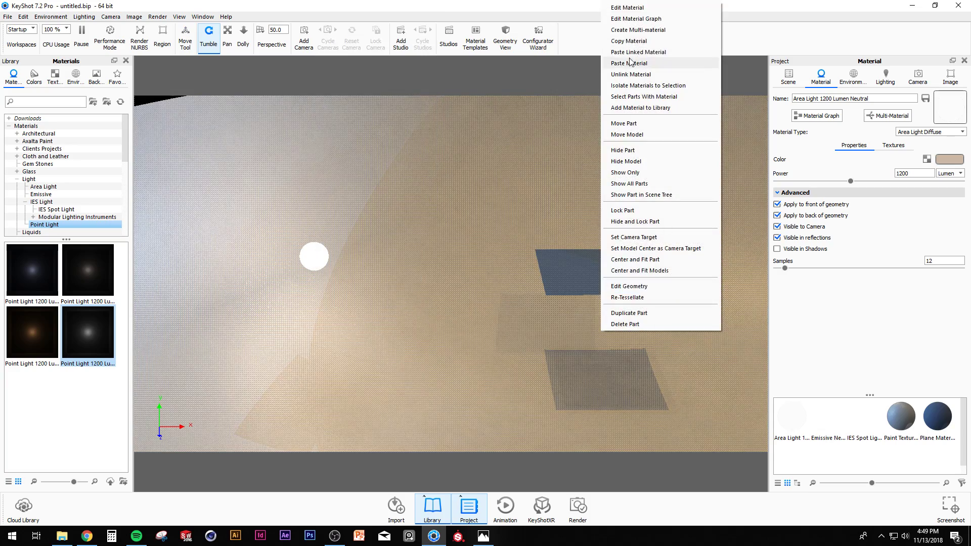
left_click(636, 63)
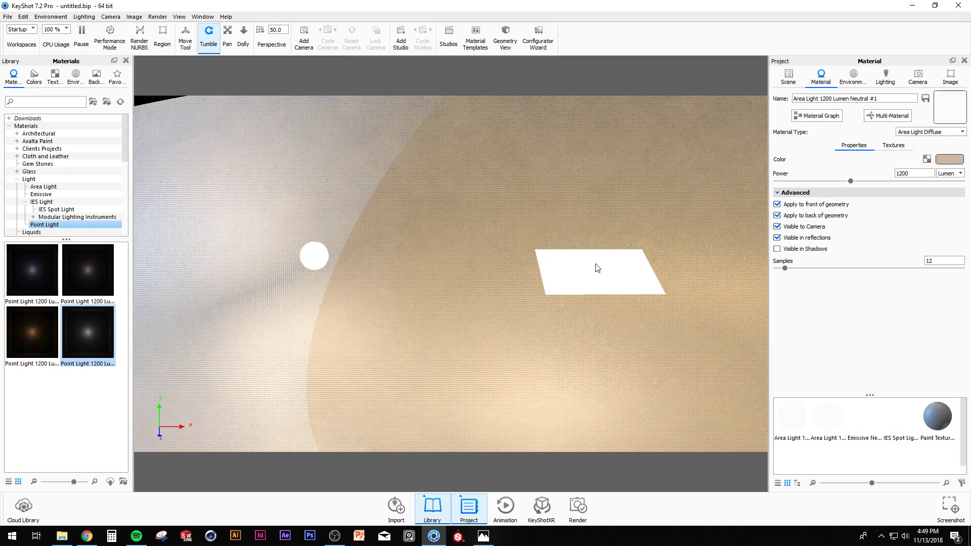
- Try the plane's area light applied only to the back of its geometry, then only to the front
left_click(779, 205)
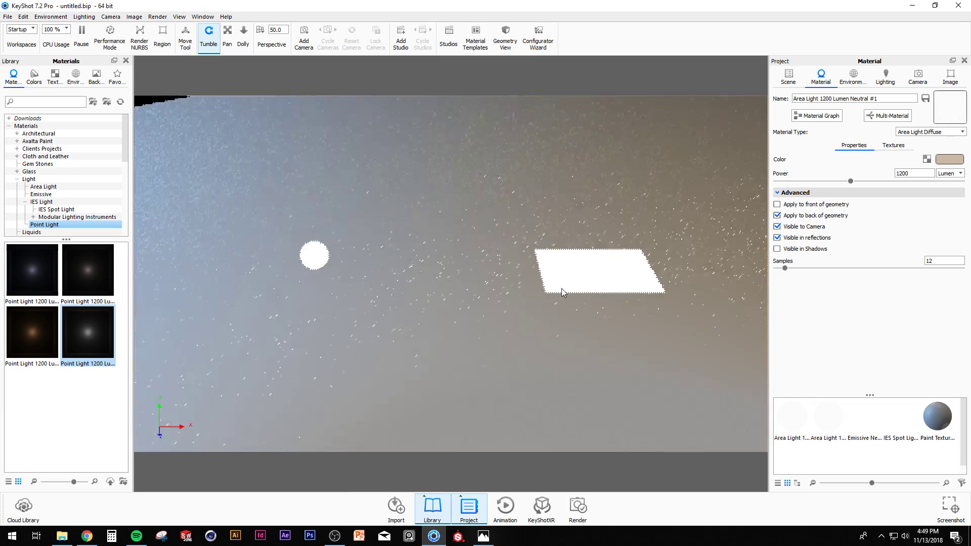
left_click_drag(562, 289, 715, 336)
left_click(793, 205)
left_click(787, 215)
scroll(598, 331, "up", 3)
left_click_drag(597, 327, 698, 326)
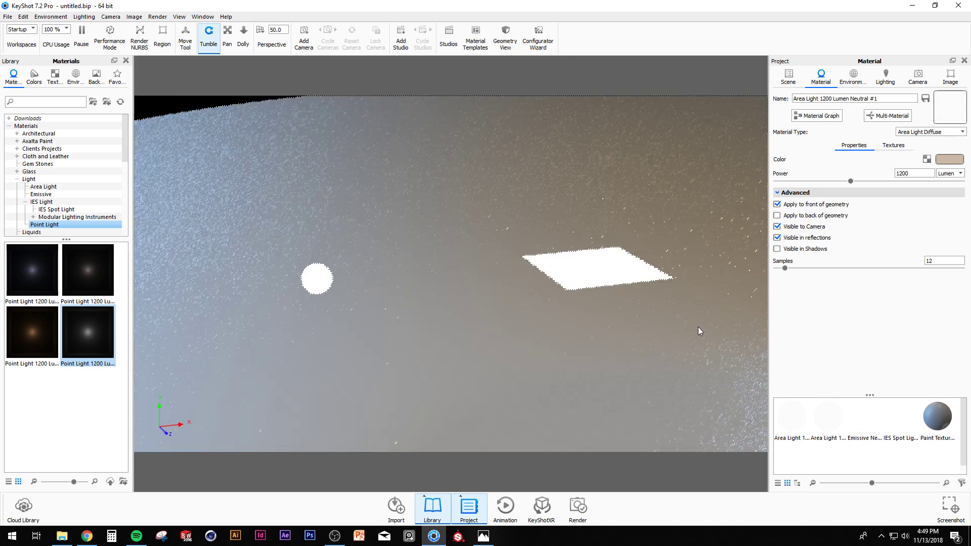
- Delete the area light plane from the scene
left_click(788, 77)
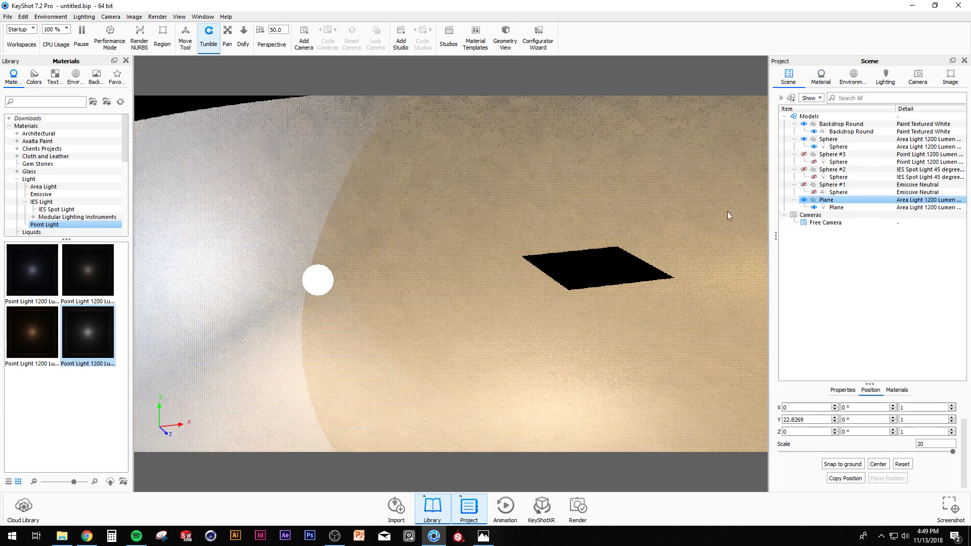
left_click(605, 281)
right_click(602, 277)
left_click(626, 369)
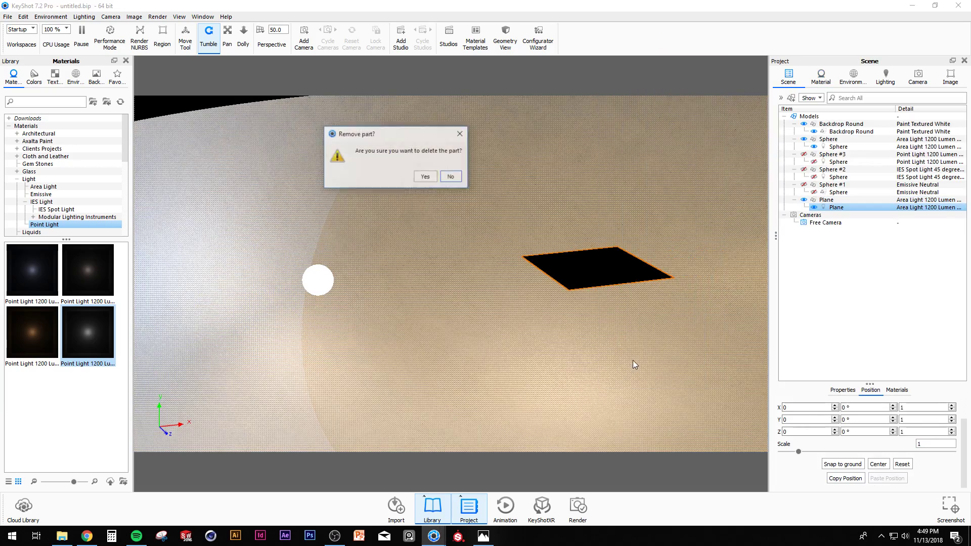
left_click(425, 177)
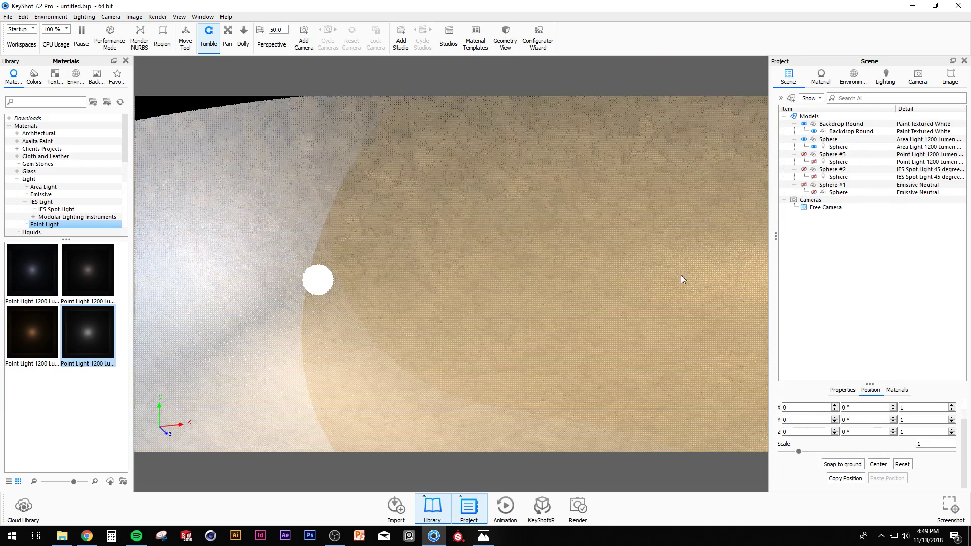
- Try hiding the sphere's area light from the camera, restore it, then turn off its visibility in reflections and enable visibility in shadows
double_click(318, 279)
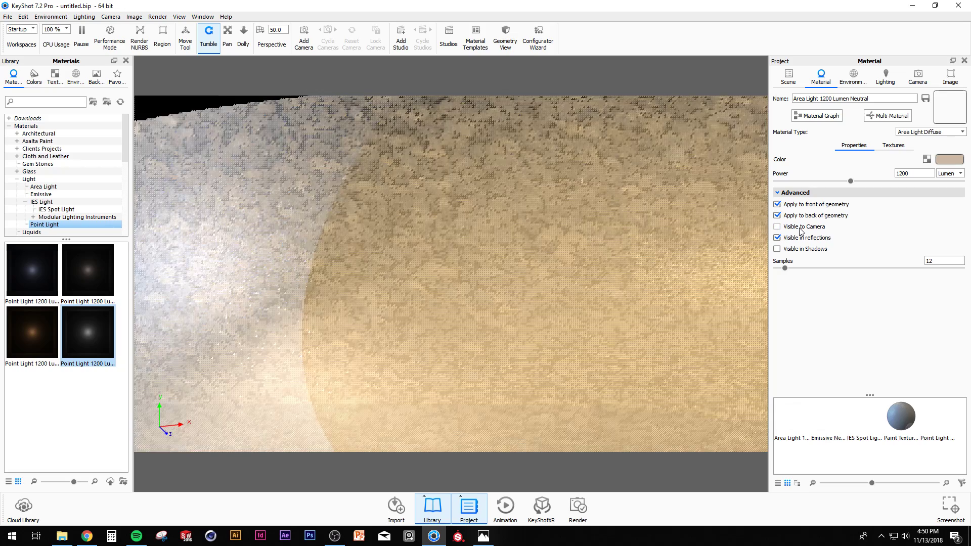
left_click(801, 238)
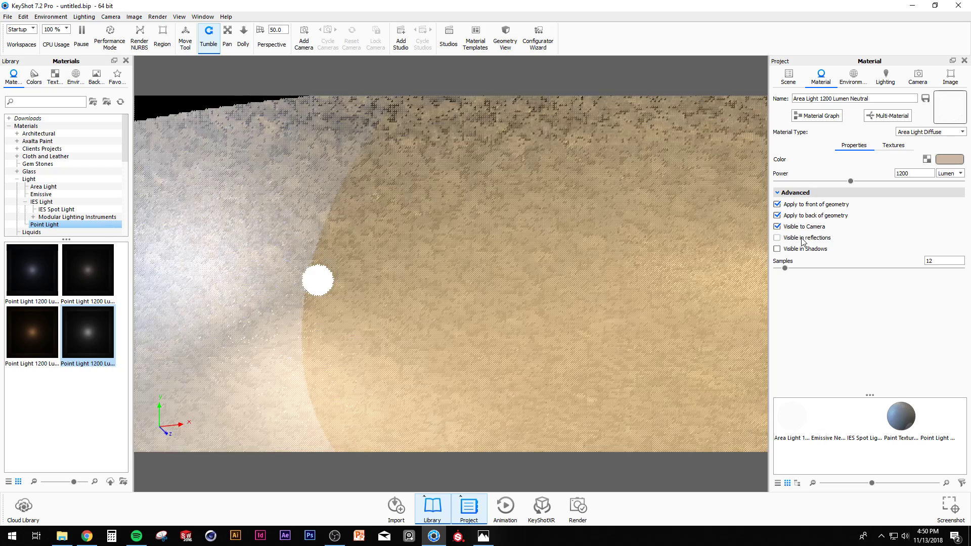
left_click(799, 248)
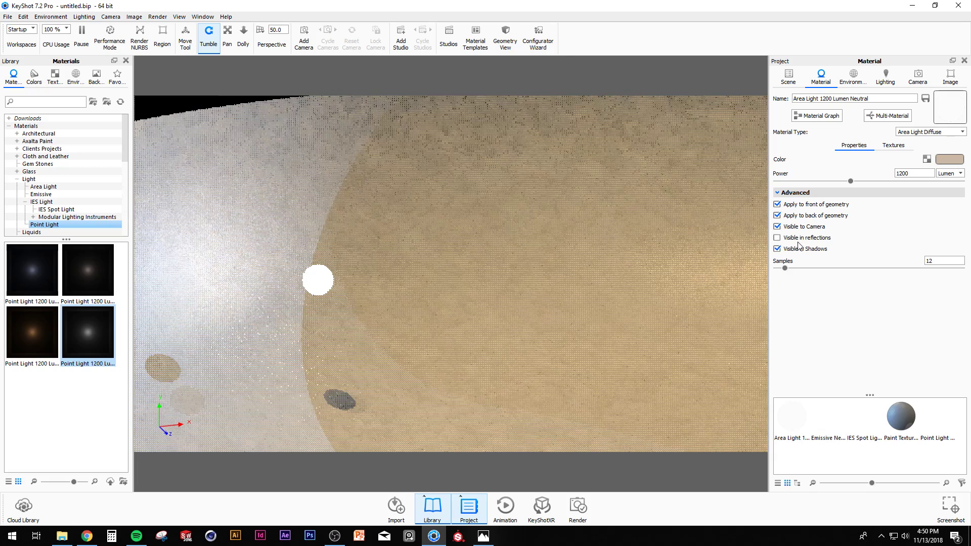
scroll(383, 322, "down", 3)
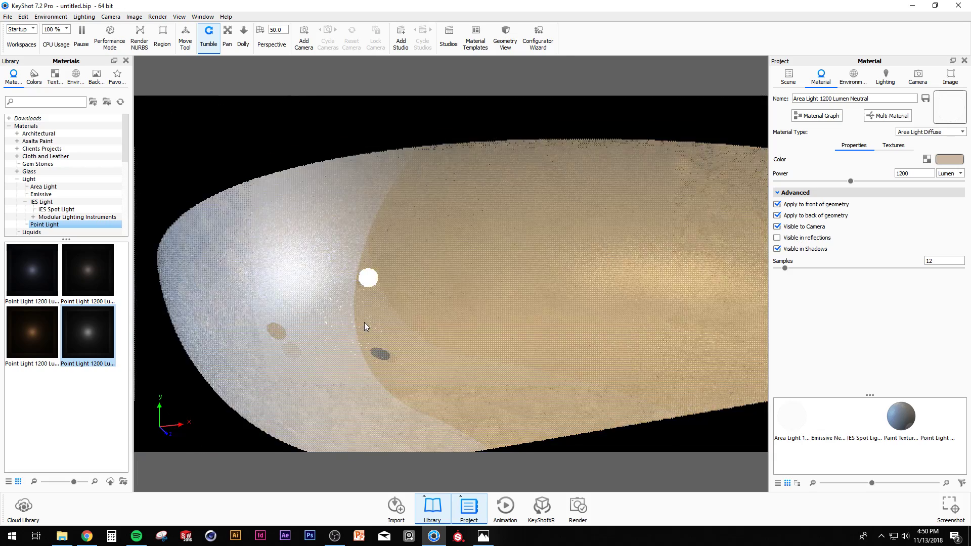
scroll(364, 322, "up", 4)
scroll(400, 306, "down", 2)
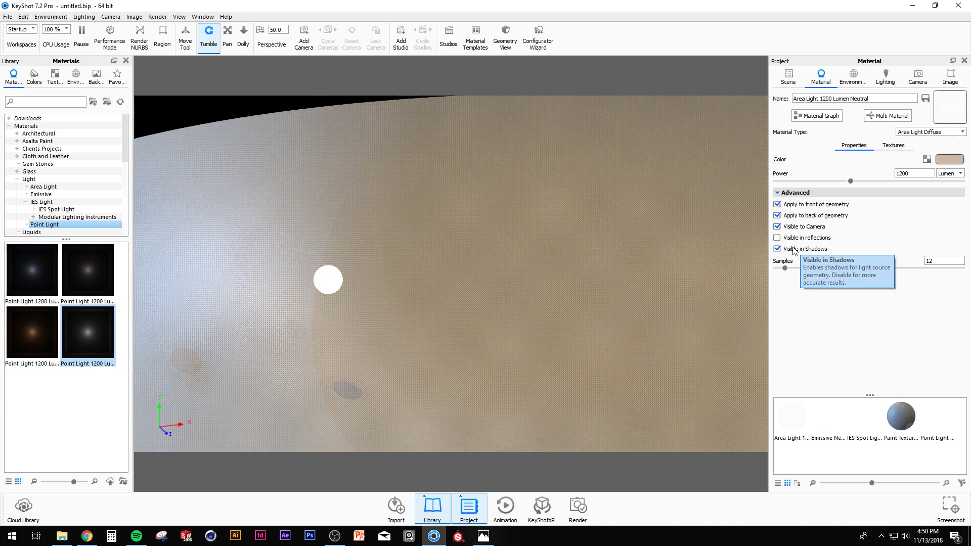
left_click(853, 76)
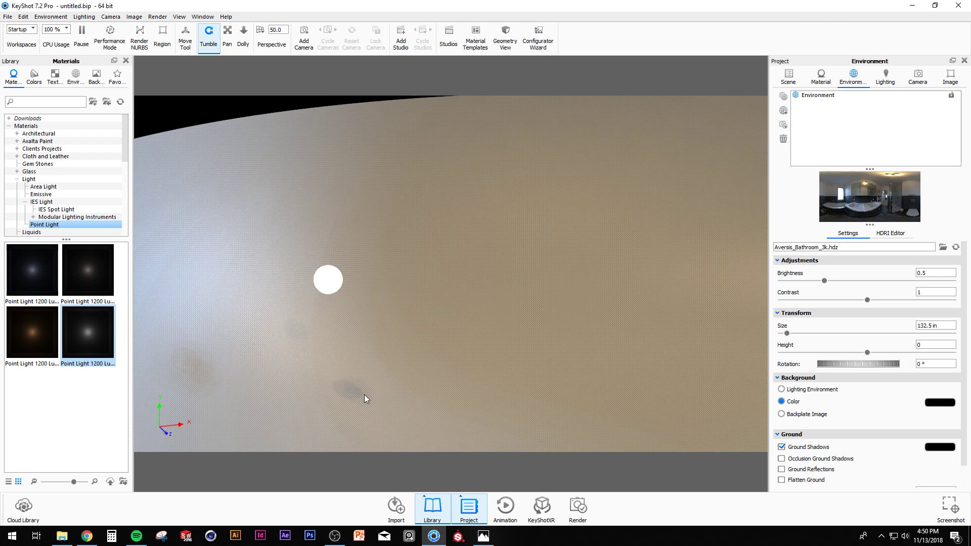
left_click(788, 76)
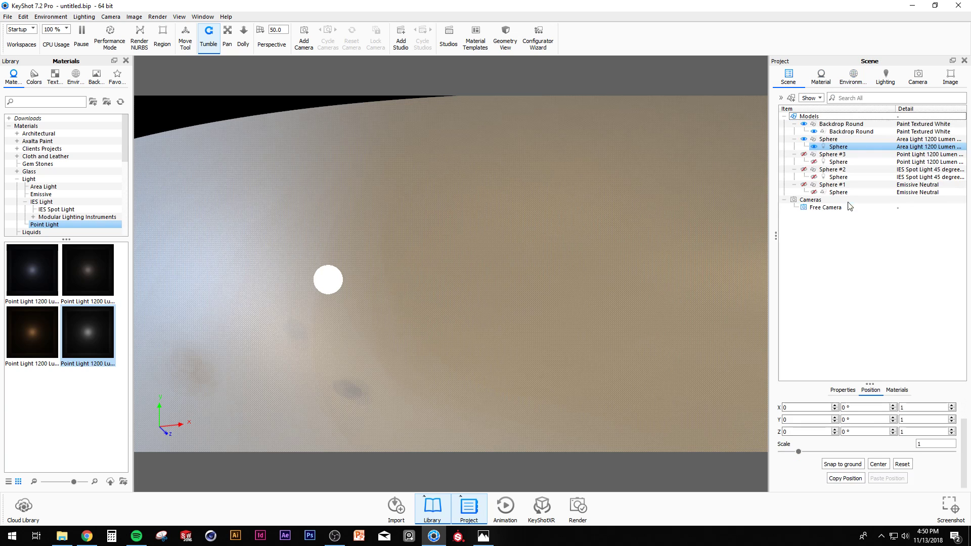
left_click(853, 77)
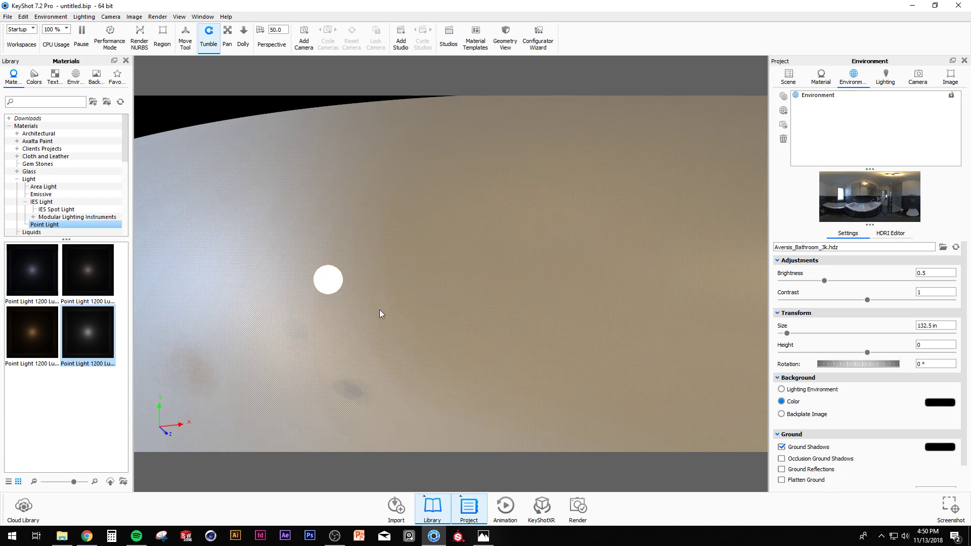
double_click(325, 273)
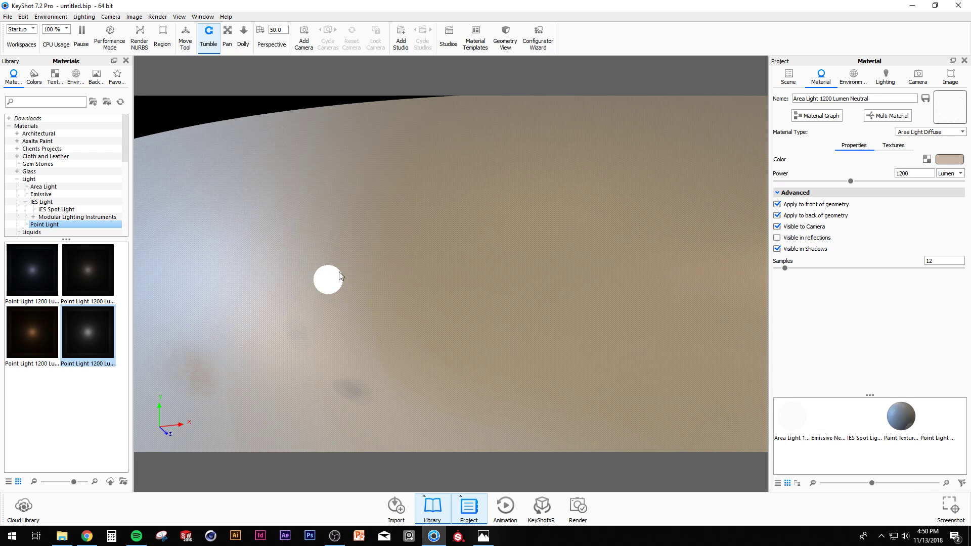
- Lower the backdrop paint's roughness to 0 and disable its noise bump texture to examine the glossy reflections
double_click(247, 317)
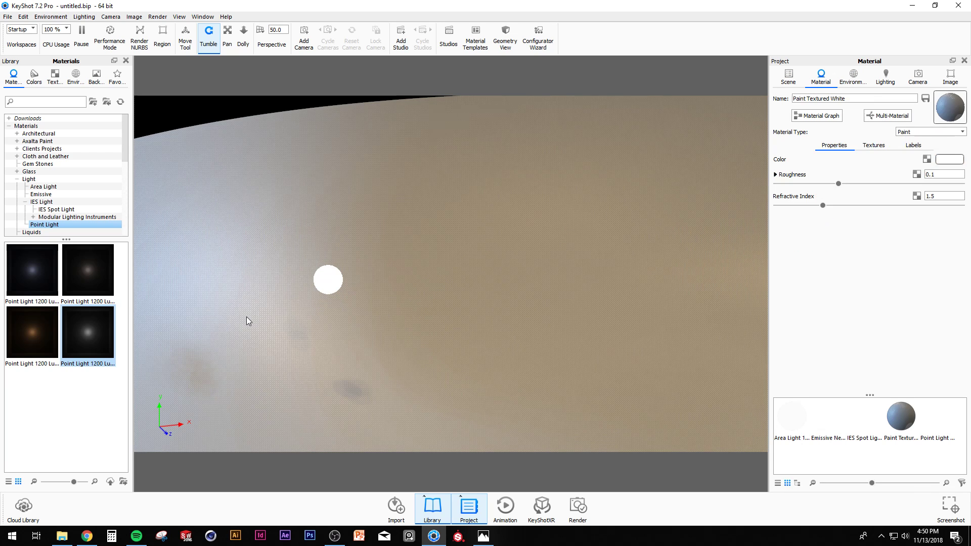
left_click_drag(839, 184, 779, 186)
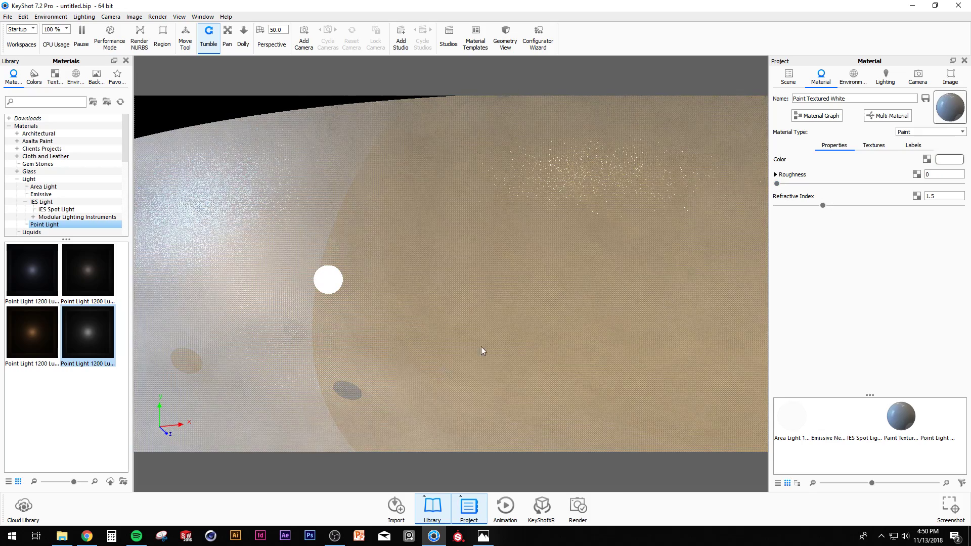
scroll(448, 363, "down", 4)
left_click(871, 145)
left_click(859, 159)
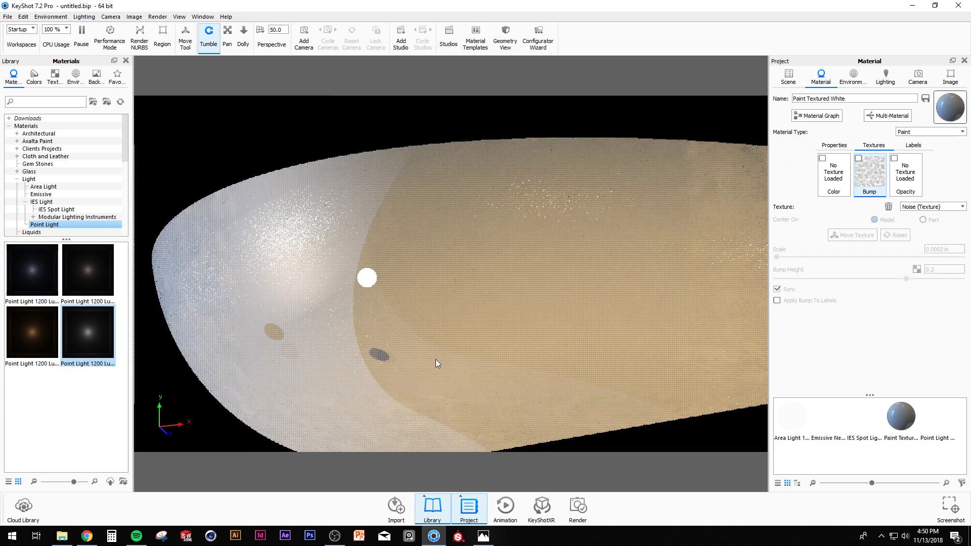
left_click_drag(419, 364, 483, 278)
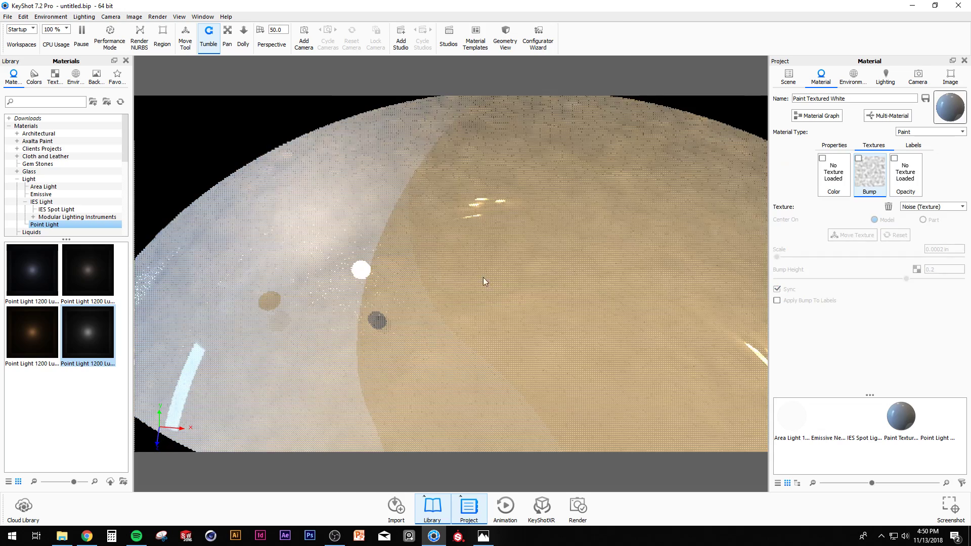
left_click_drag(489, 209, 410, 189)
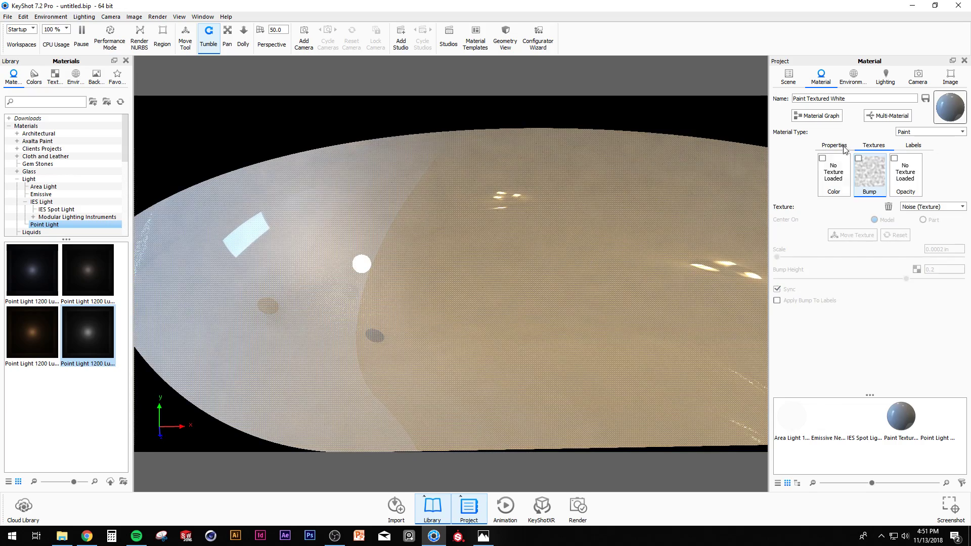
- Re-enable the backdrop's noise bump texture and raise the paint's roughness to about 0.1
left_click(859, 159)
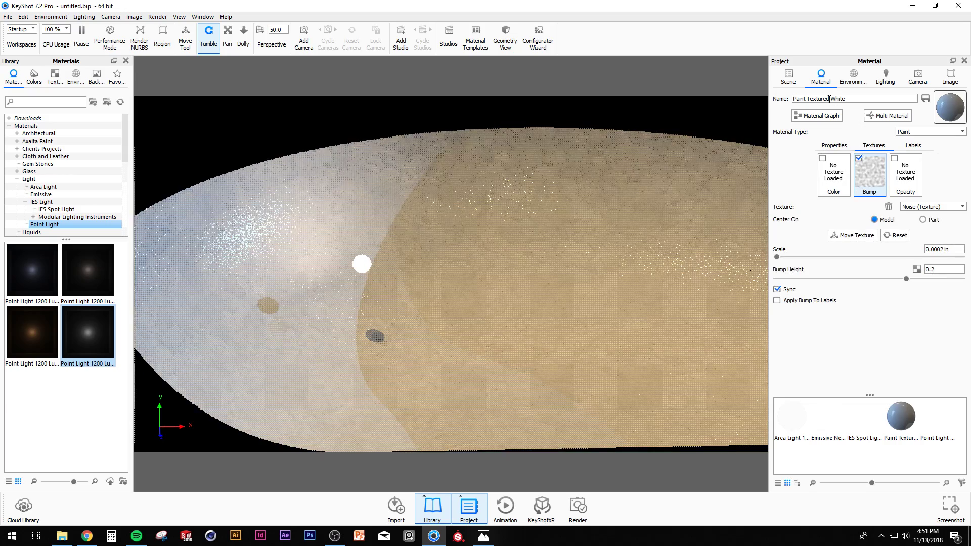
scroll(306, 293, "up", 5)
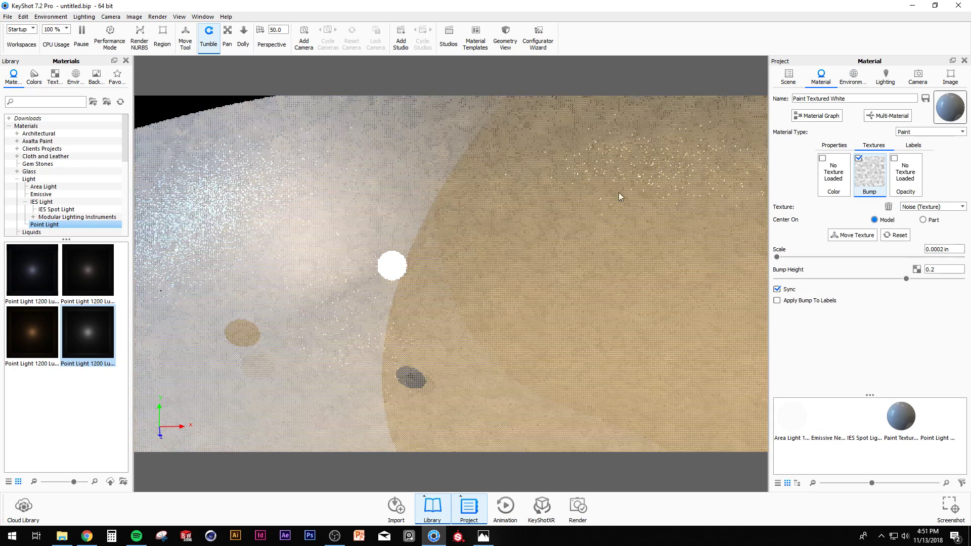
double_click(581, 258)
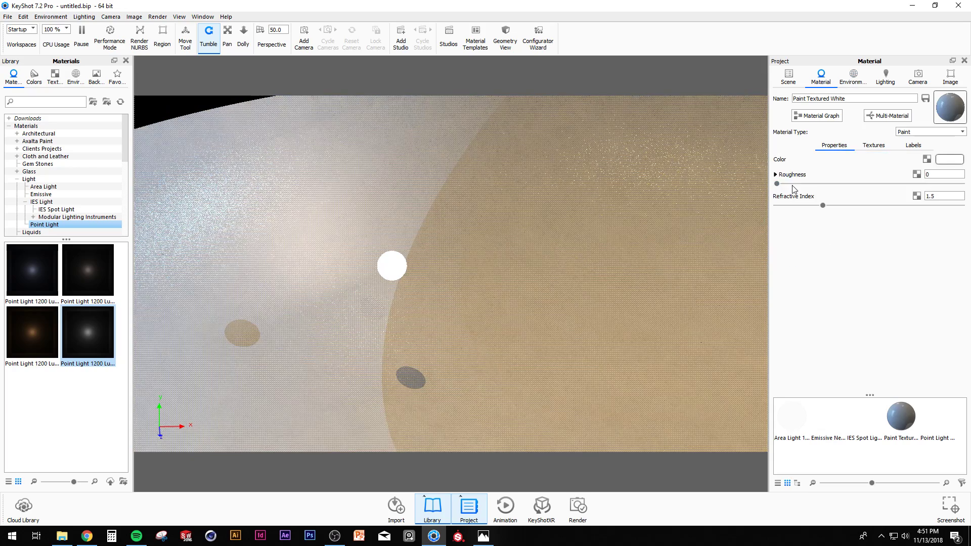
left_click_drag(777, 184, 839, 184)
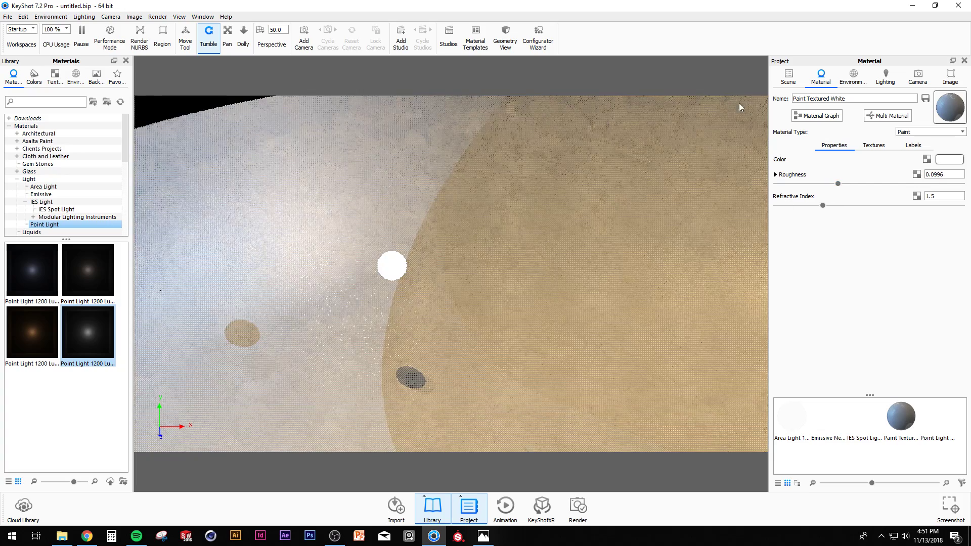
- Turn on Visible in reflections for the sphere's area light material
left_click(795, 77)
double_click(399, 273)
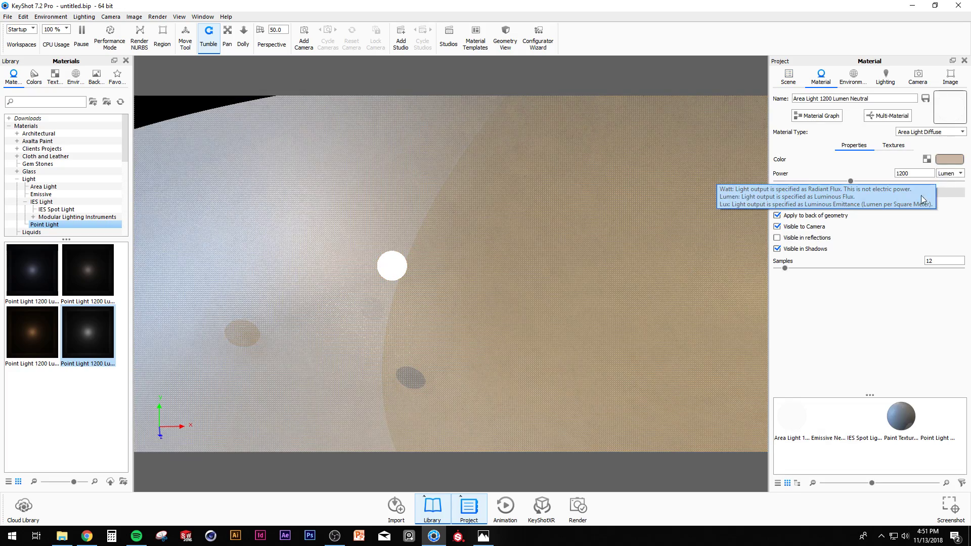
left_click(796, 238)
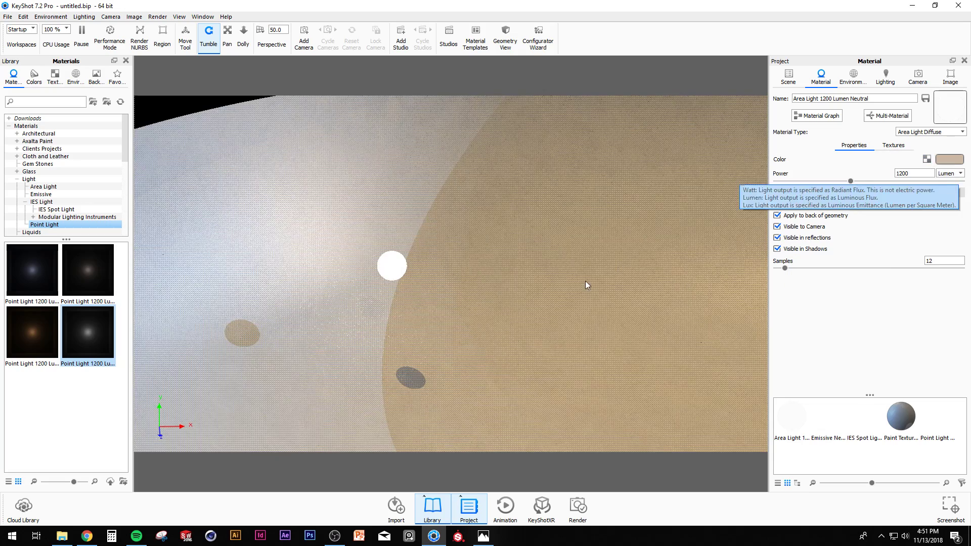
- Make the backdrop paint glossy again with roughness 0 and its bump texture disabled
double_click(551, 225)
left_click_drag(838, 183, 665, 183)
left_click(889, 146)
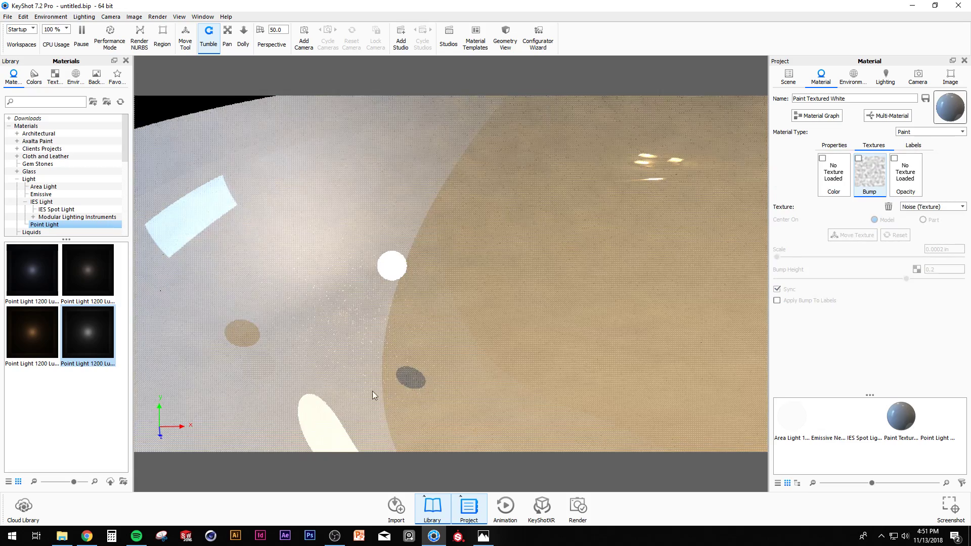
- Toggle the area light's visibility in reflections off and on to compare its reflection on the glossy backdrop
scroll(373, 392, "down", 3)
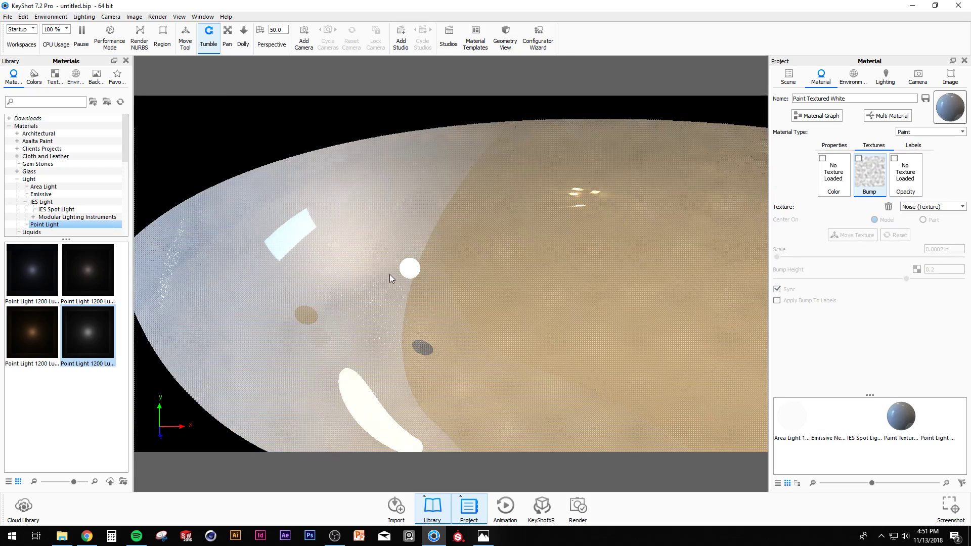
double_click(409, 269)
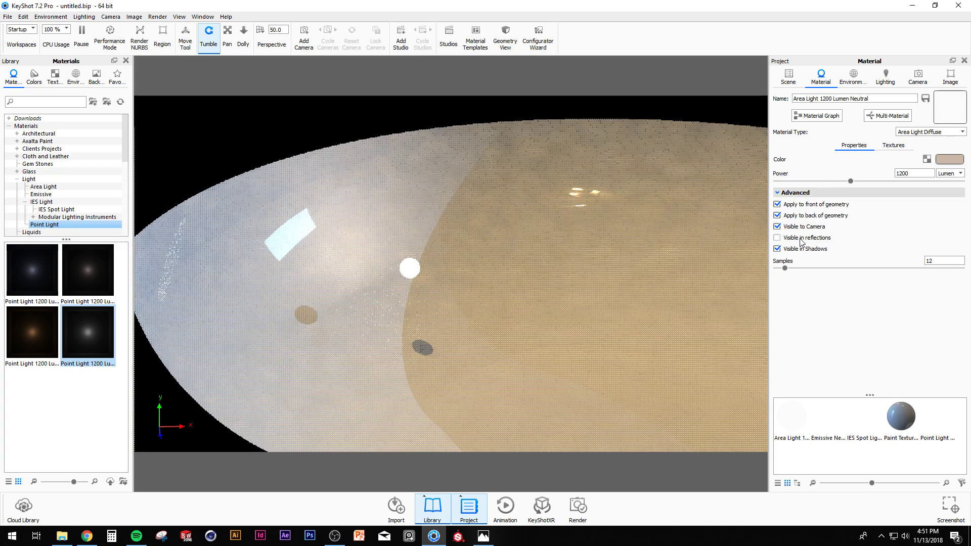
left_click(802, 239)
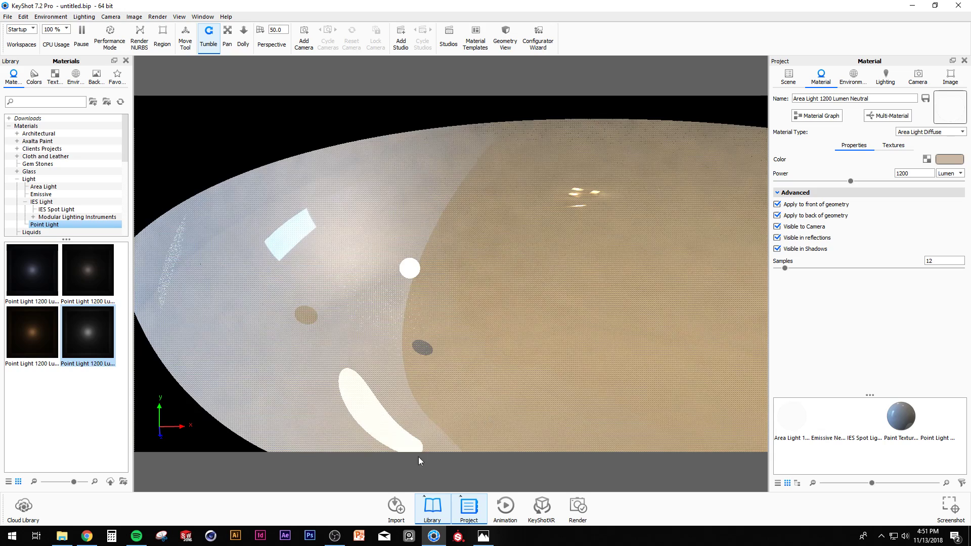
- Set the backdrop paint's roughness to 0.1 and turn its noise bump texture back on
double_click(549, 220)
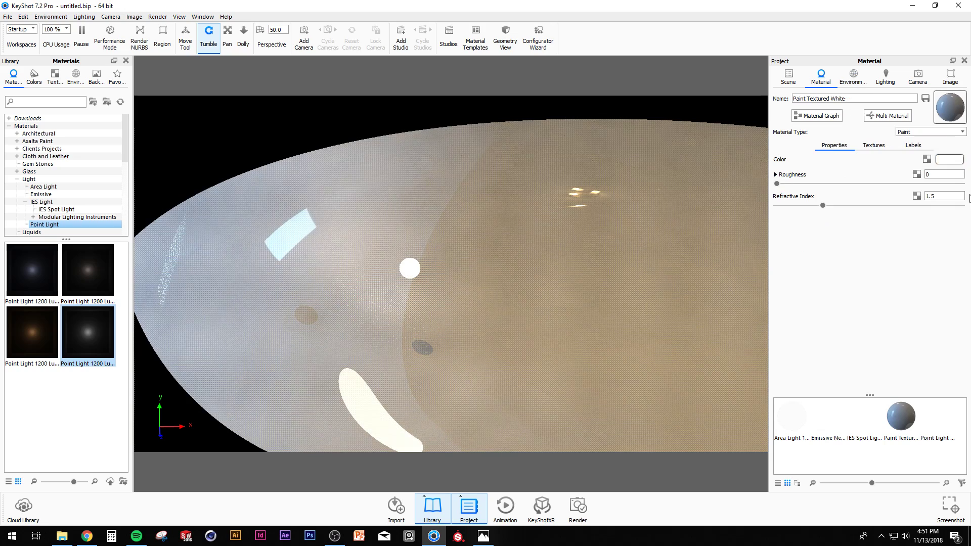
type(".1")
key("Return")
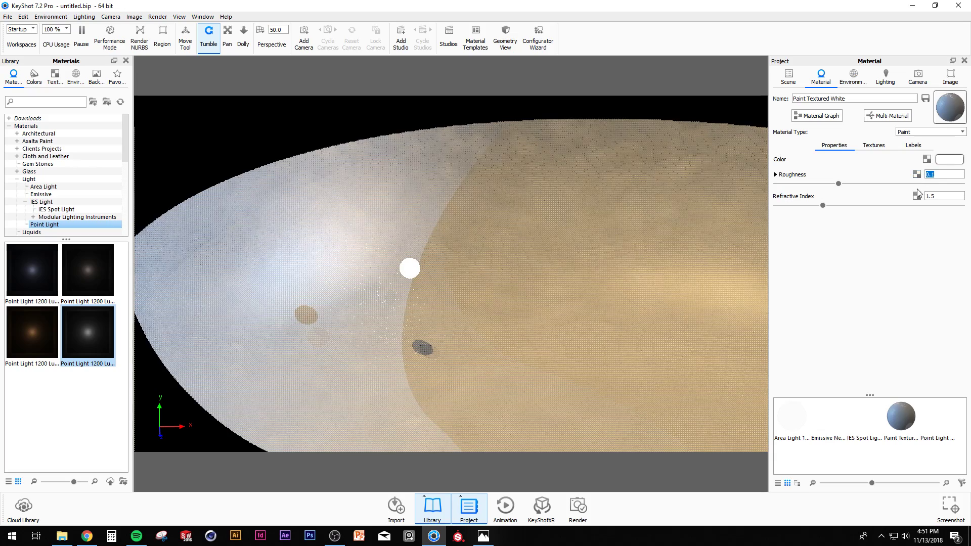
left_click(874, 145)
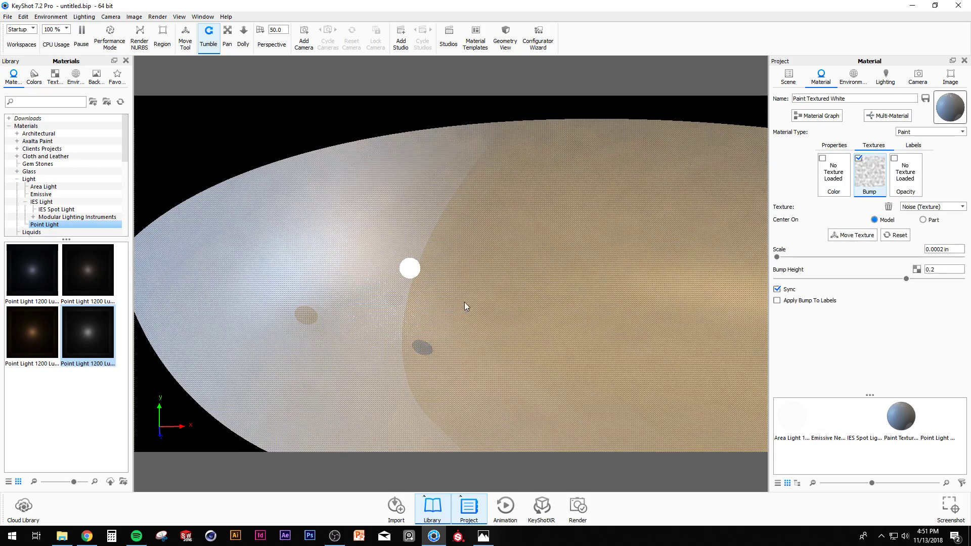
- Open the sphere's area light material for editing and raise its power to 2820 lumen
scroll(468, 295, "up", 5)
left_click(788, 76)
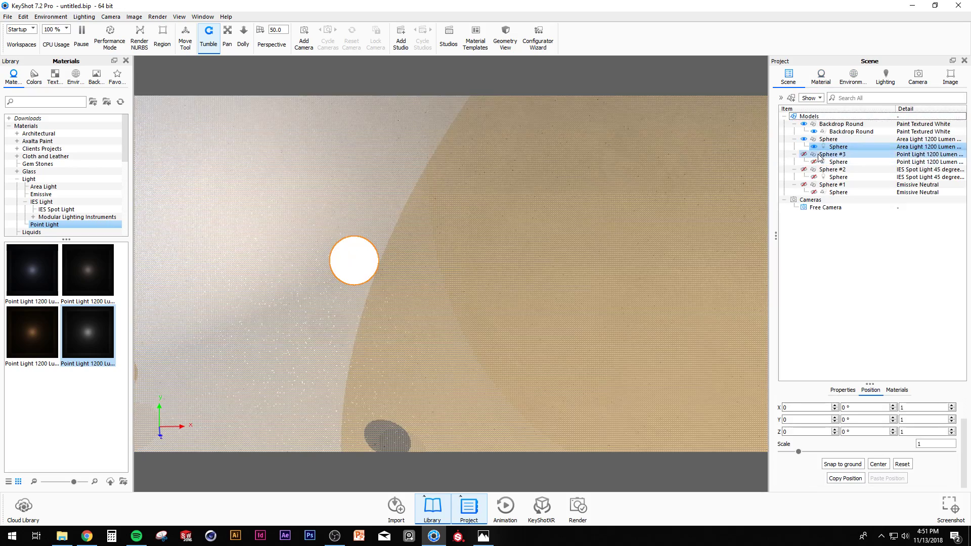
double_click(358, 266)
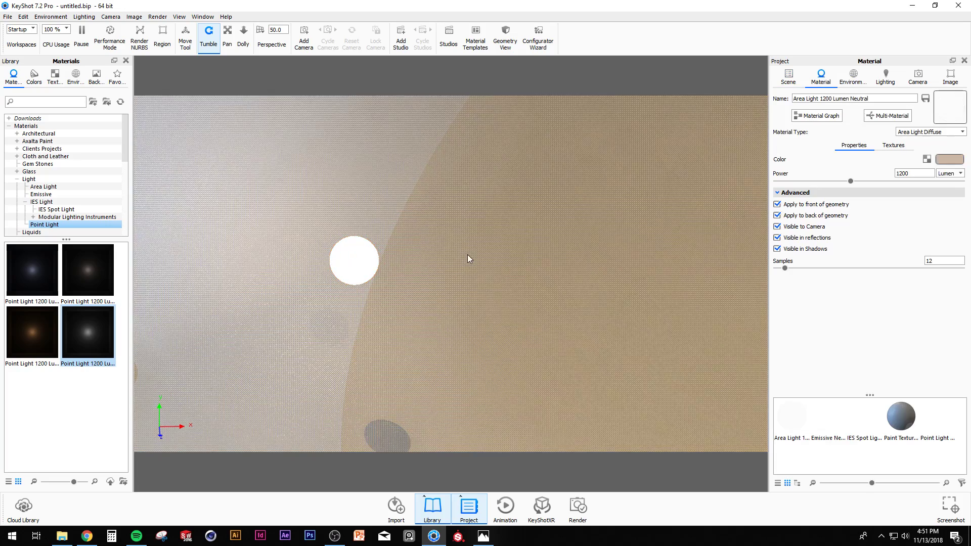
scroll(467, 254, "down", 4)
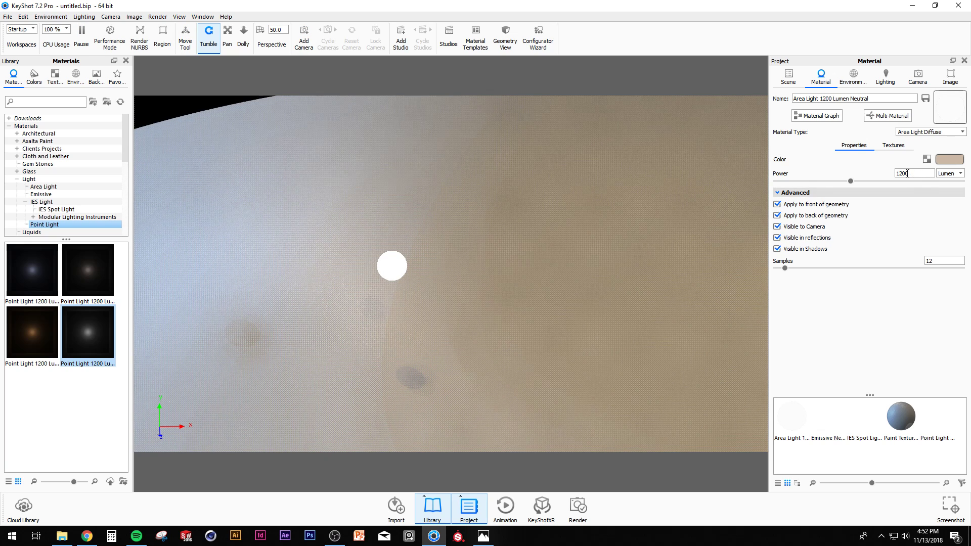
left_click(944, 174)
left_click(941, 175)
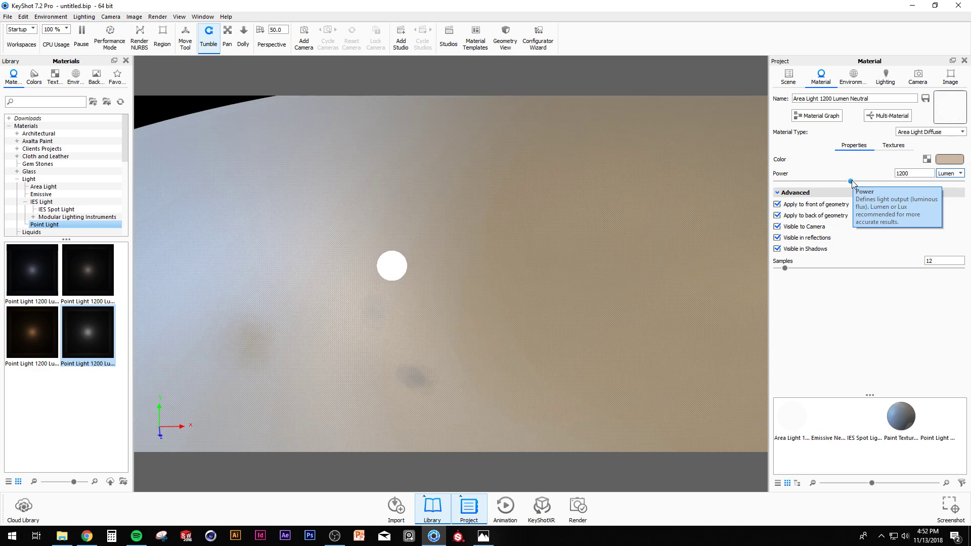
left_click_drag(852, 181, 949, 186)
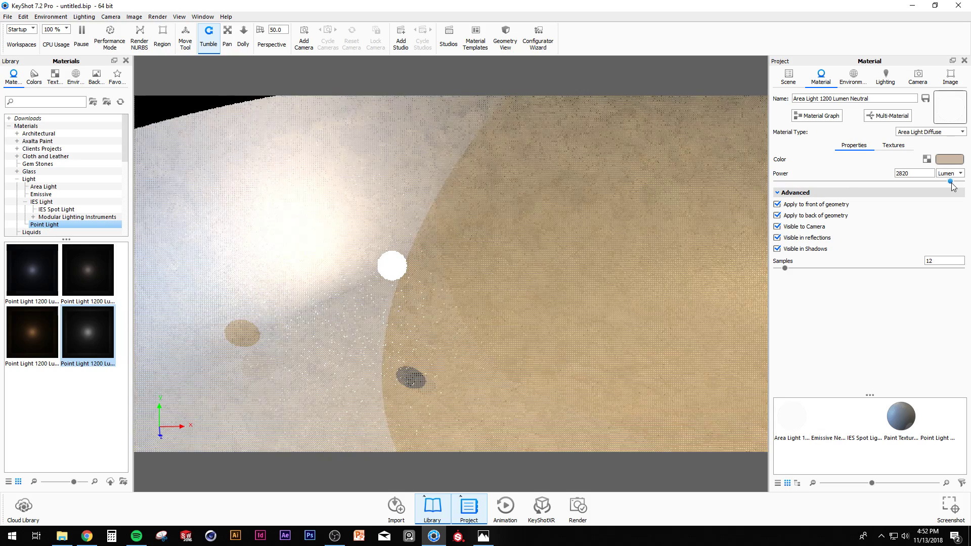
- Set the area light's power to 3000 lumen
scroll(528, 267, "down", 3)
scroll(424, 275, "up", 5)
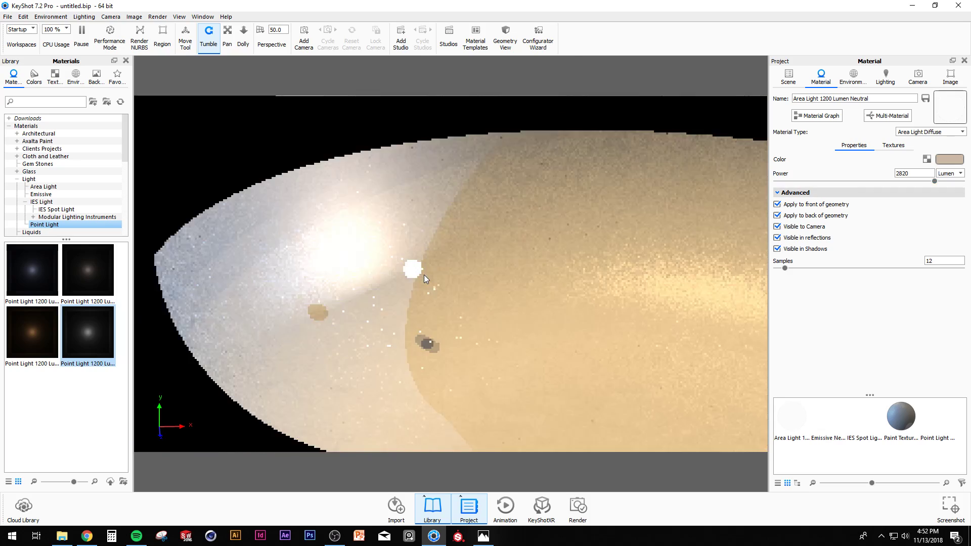
double_click(915, 175)
type("3")
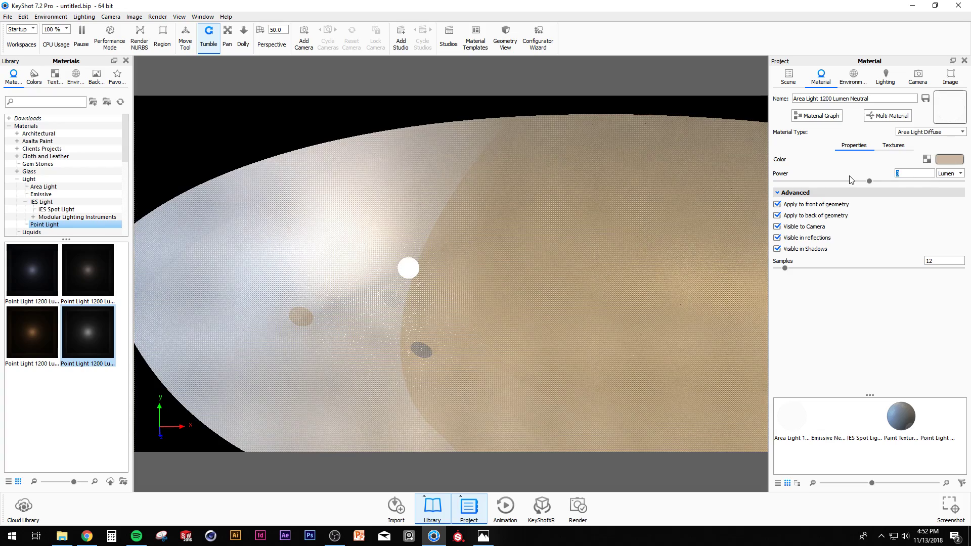
left_click(904, 175)
type("000")
key("Return")
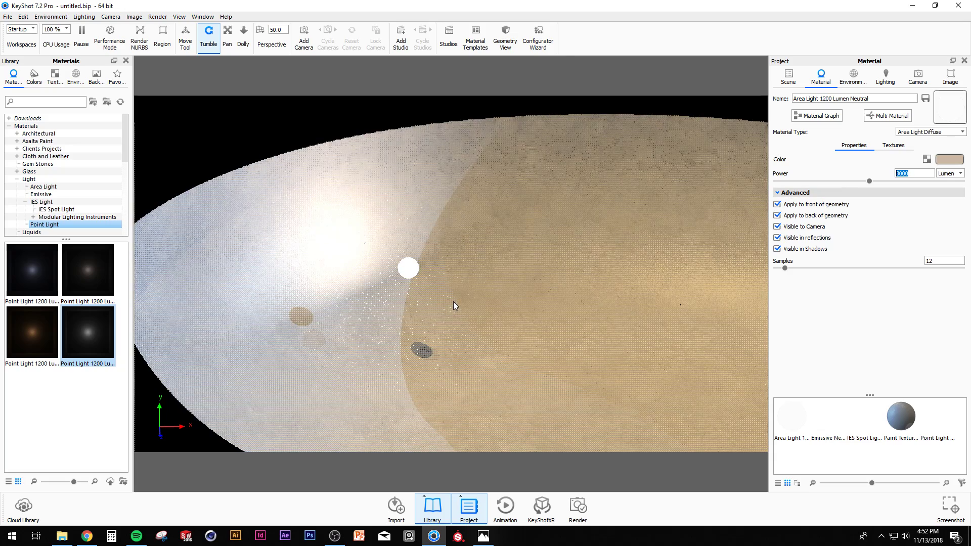
- Switch the area light's power unit to Watt and set the power to 50
mouse_move(410, 272)
left_mouse_down()
mouse_move(455, 271)
mouse_move(485, 315)
mouse_move(424, 311)
left_mouse_up()
left_click(950, 178)
left_click(947, 190)
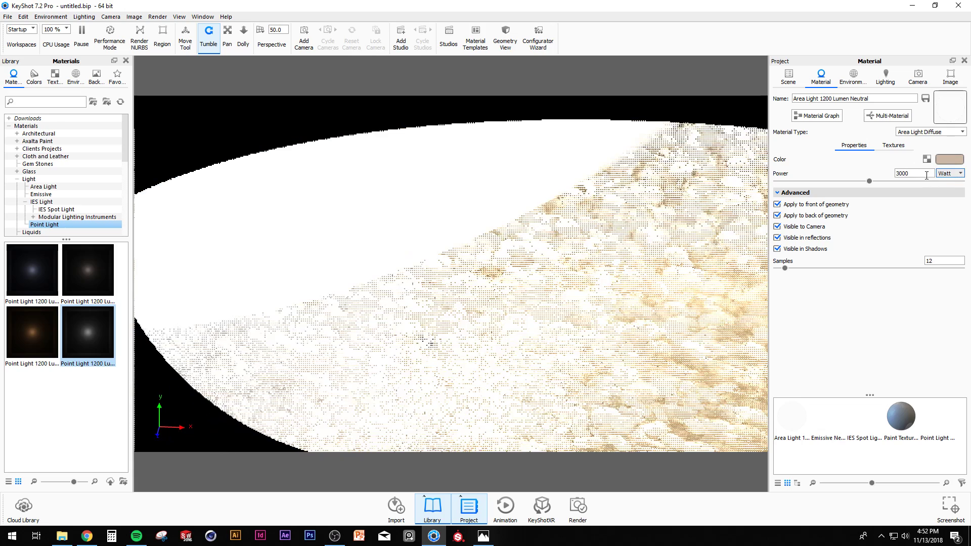
double_click(927, 175)
type("50")
key("Return")
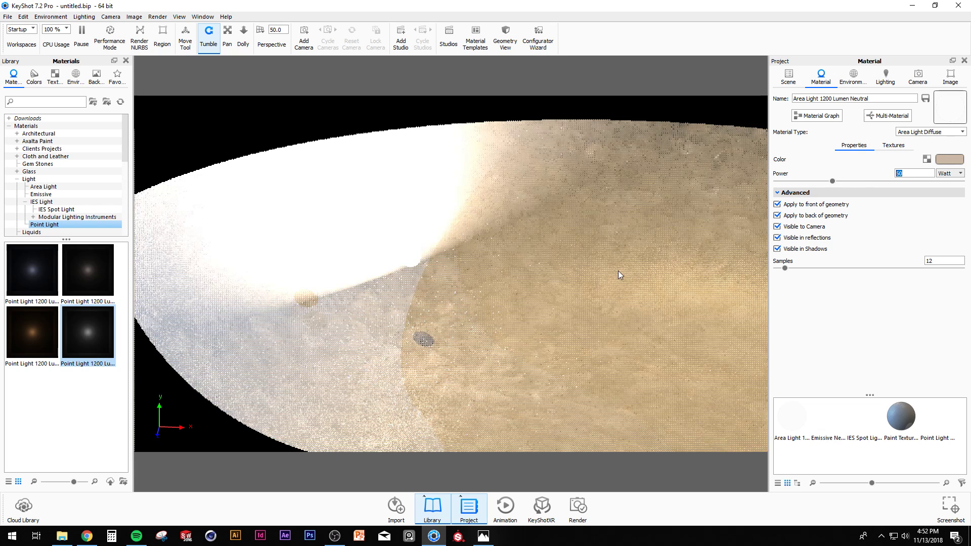
- Try lower area light powers of 40 watts and 30 watts to compare the brightness on the backdrop
scroll(508, 277, "down", 5)
scroll(506, 276, "up", 7)
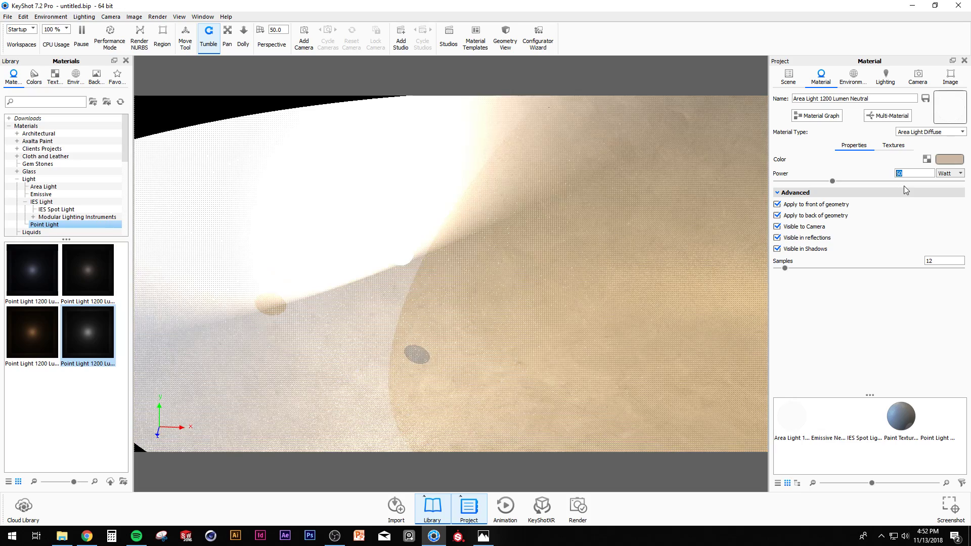
type("40")
key("Return")
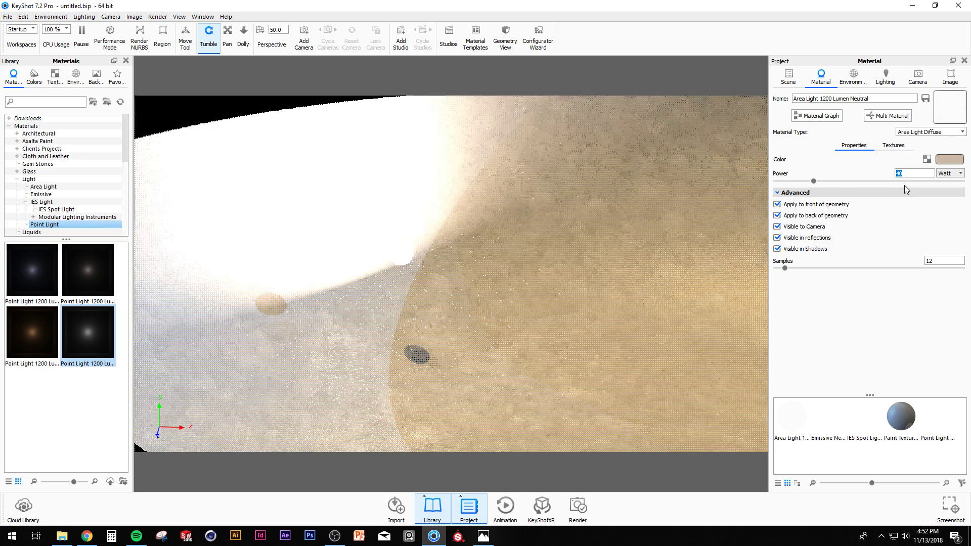
type("30")
key("Return")
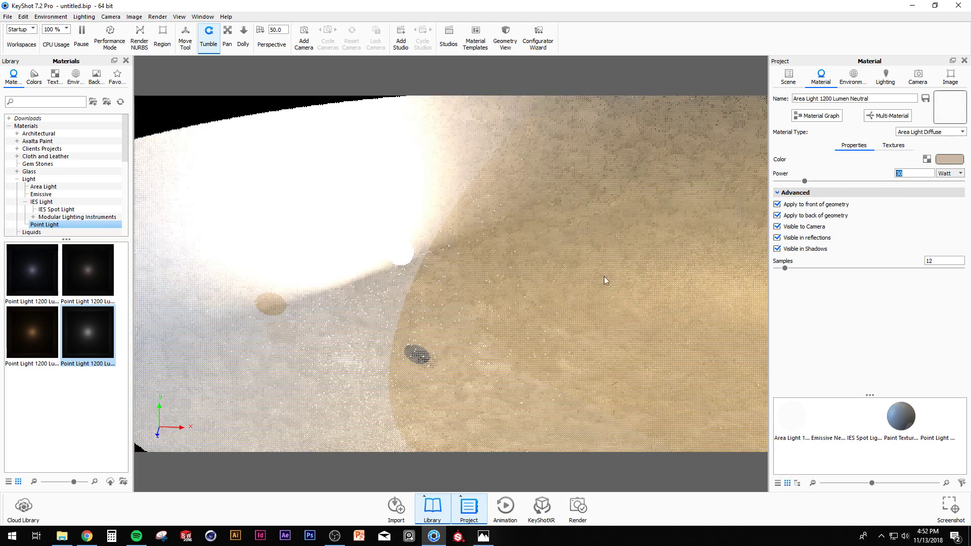
- Reduce the area light's power to 5.4 watts and view its effect on the whole backdrop
left_click_drag(603, 302, 603, 266)
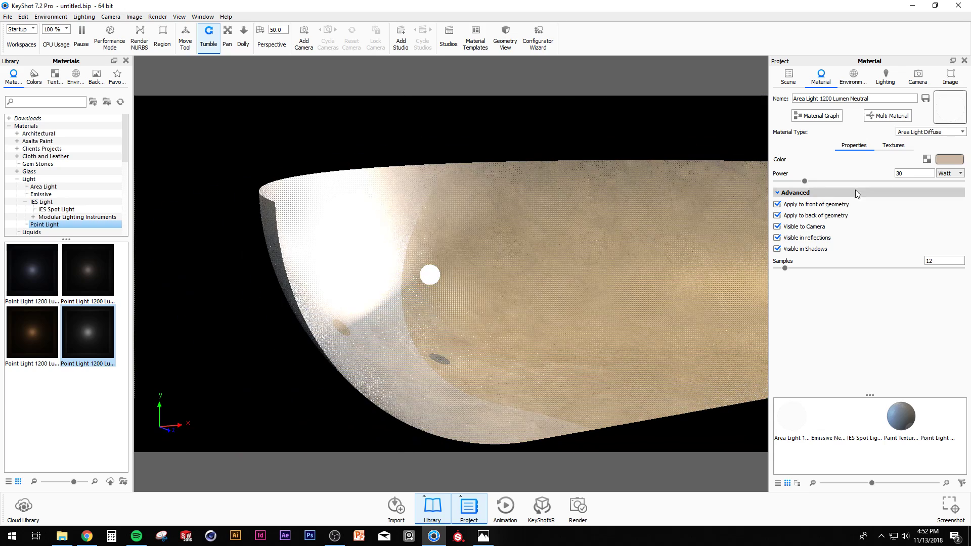
left_click_drag(805, 183, 782, 183)
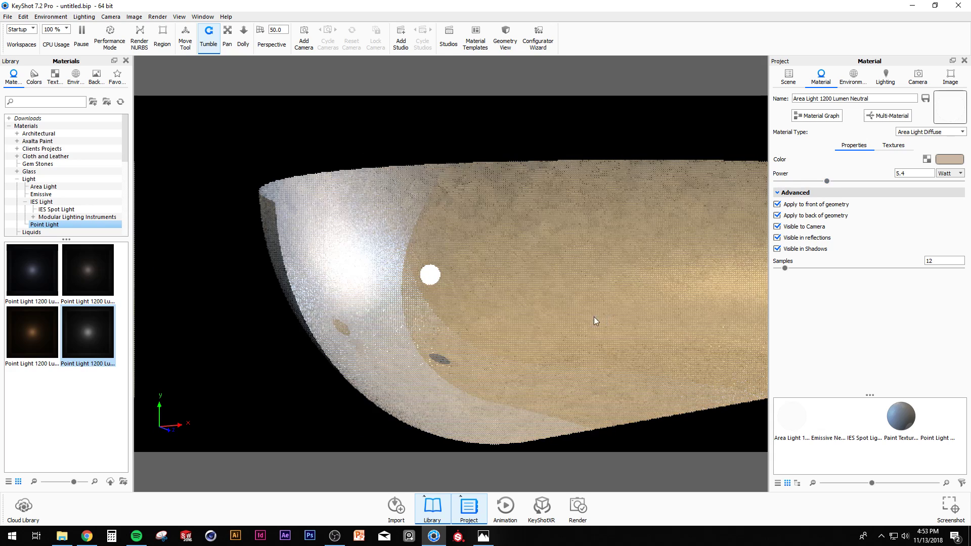
scroll(541, 321, "down", 3)
left_click_drag(541, 317, 447, 308)
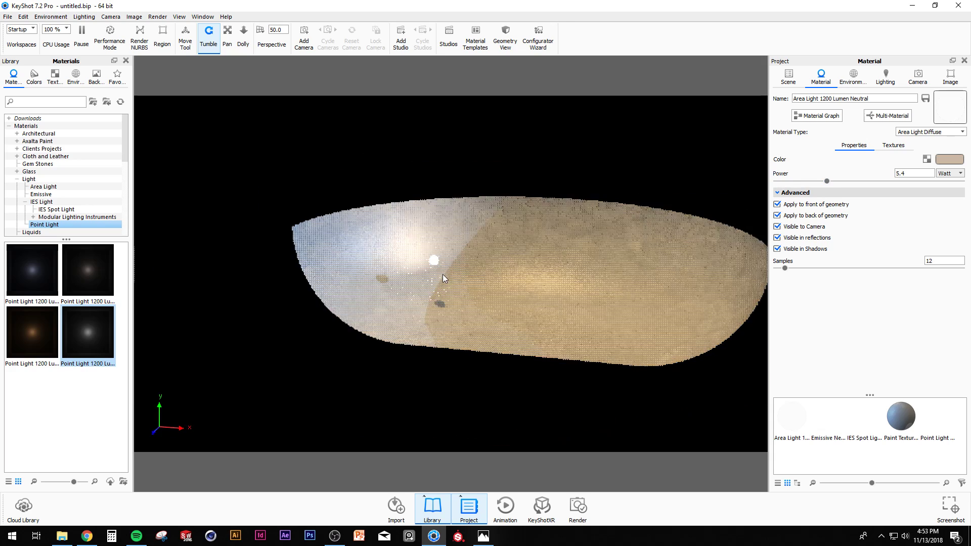
scroll(456, 278, "up", 3)
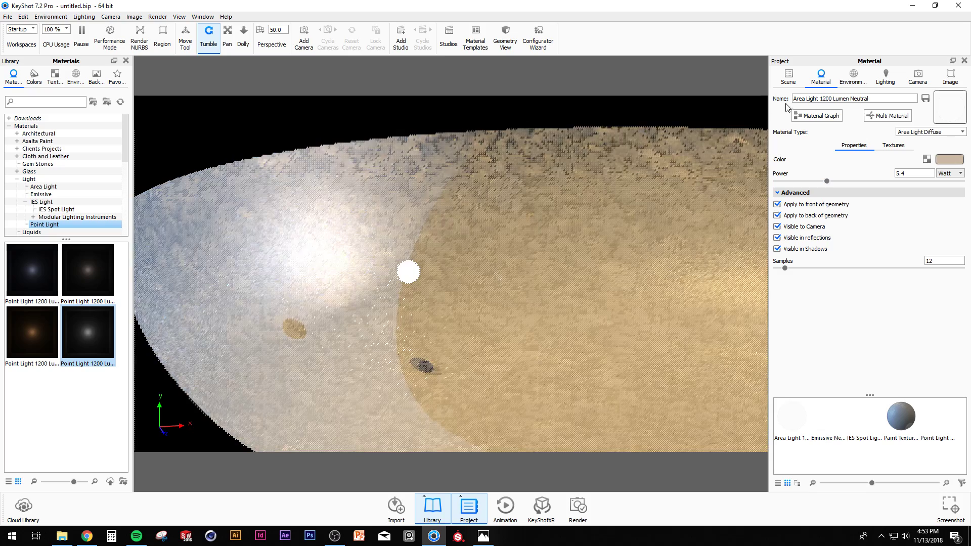
- Compare the light spheres one at a time, hiding the area, point and IES spot lights and leaving only the emissive sphere shown
left_click(788, 77)
left_click(805, 139)
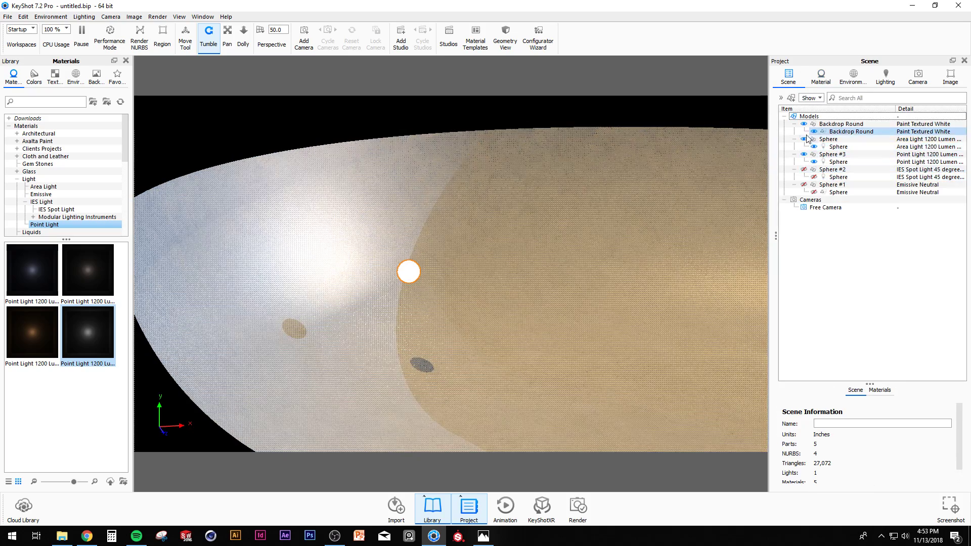
scroll(557, 281, "down", 3)
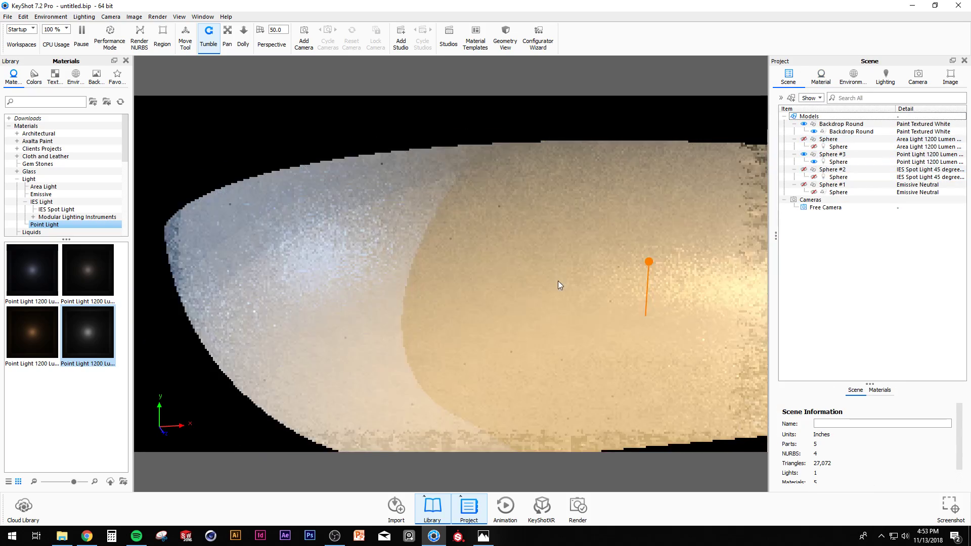
left_click(805, 154)
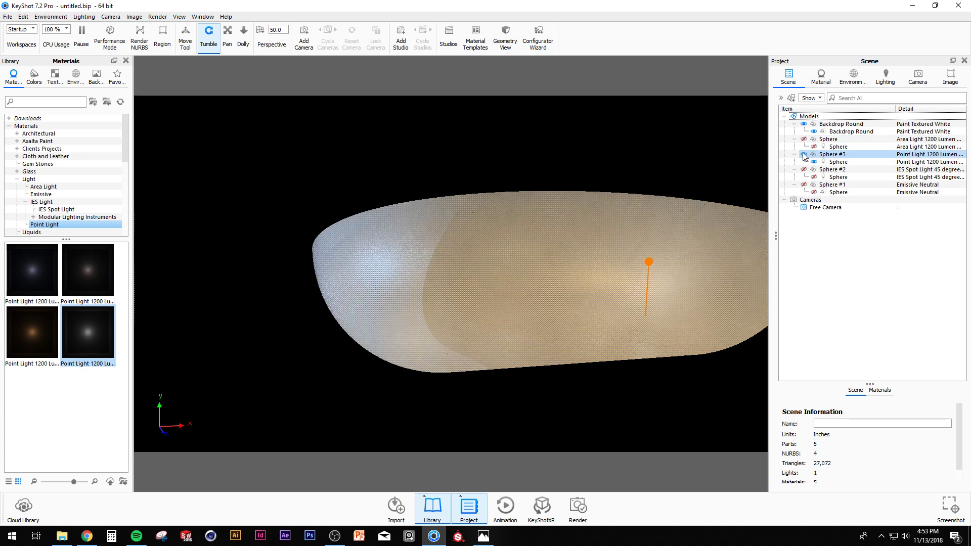
left_click(805, 170)
left_click(804, 184)
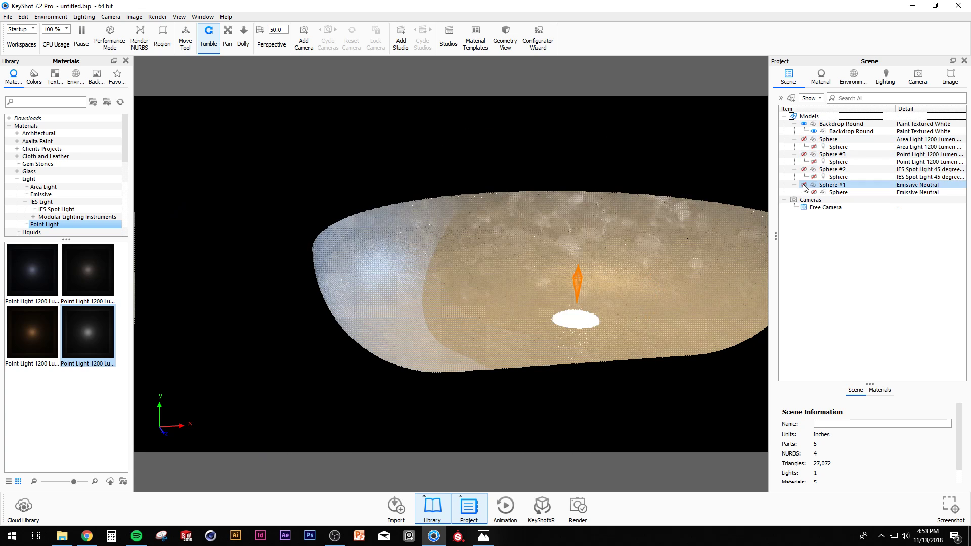
- Duplicate the emissive sphere and scale the copy up uniformly to about 1.36 around the original
scroll(518, 270, "up", 8)
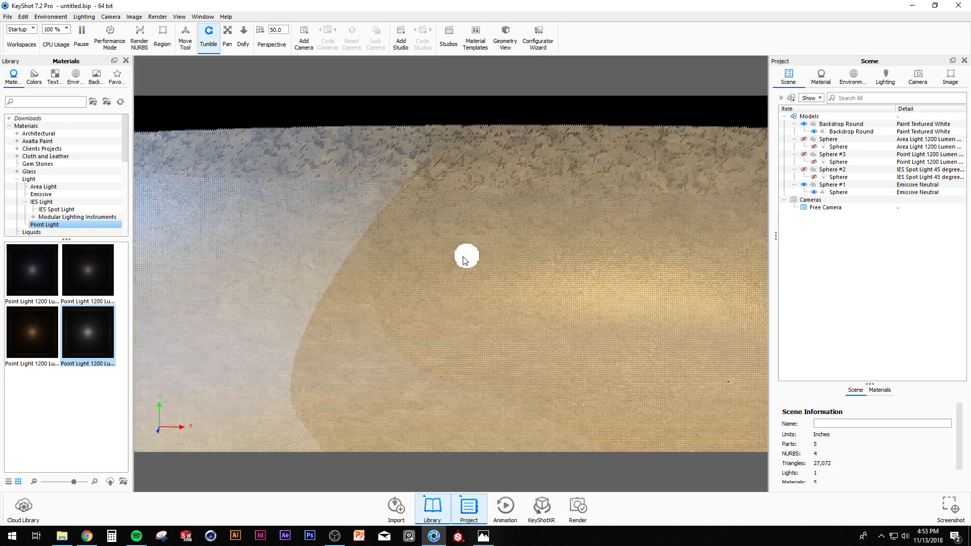
left_click(468, 256)
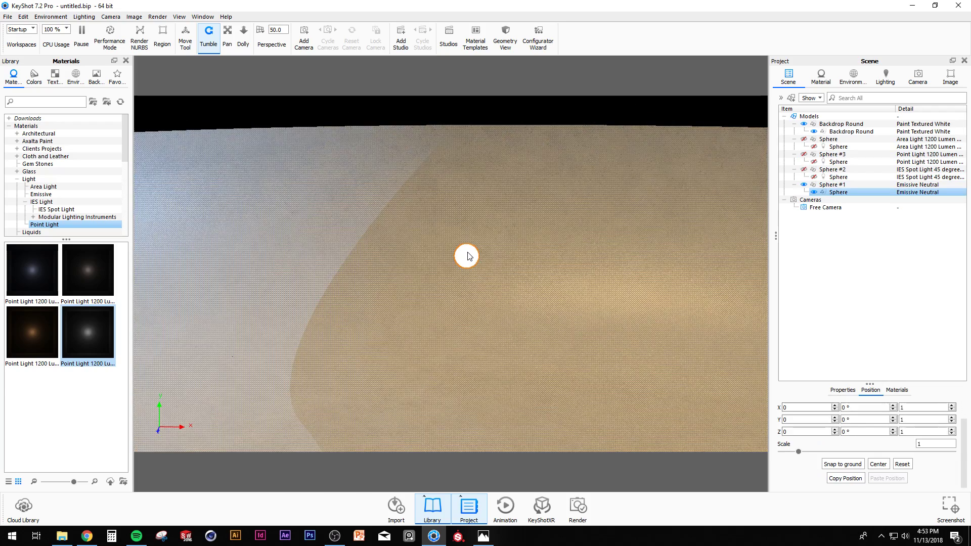
right_click(468, 256)
left_click(500, 369)
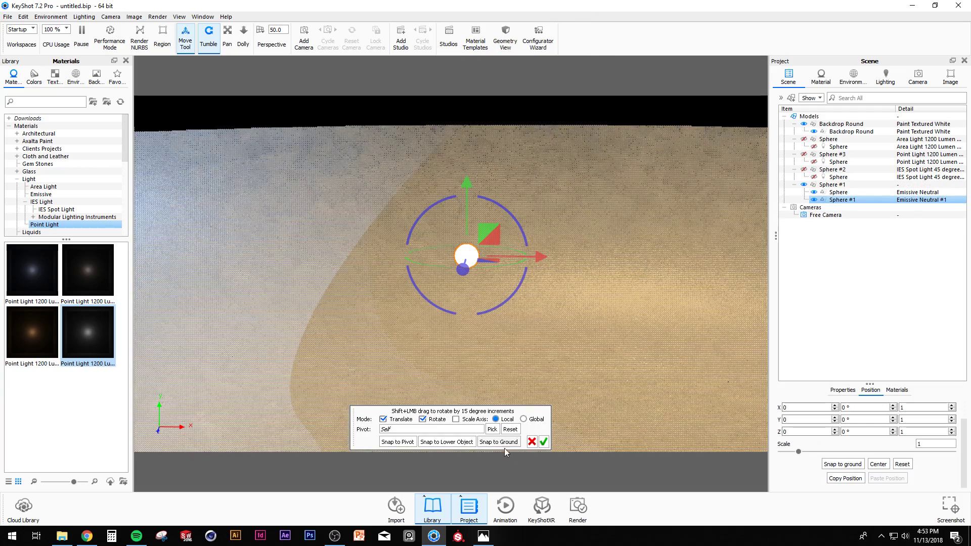
left_click(456, 419)
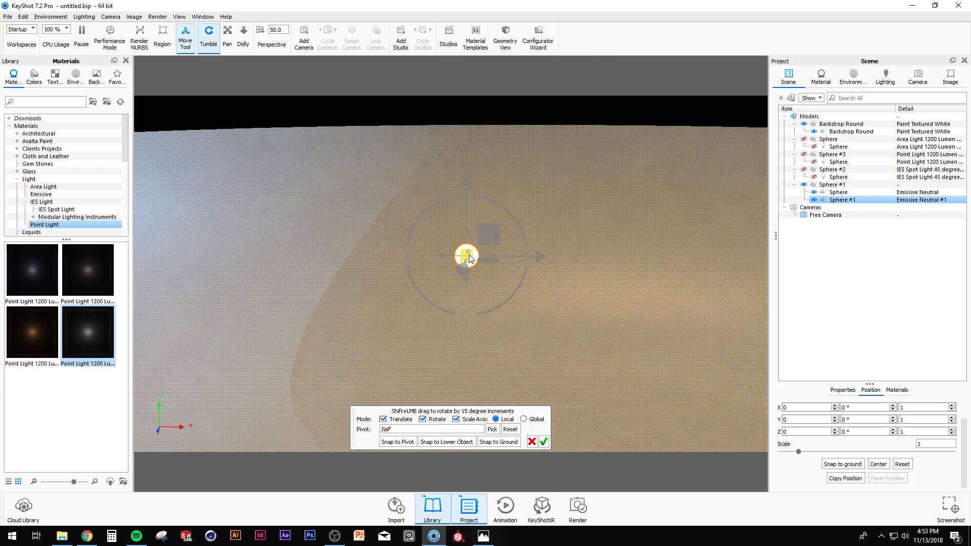
left_click_drag(471, 259, 475, 259)
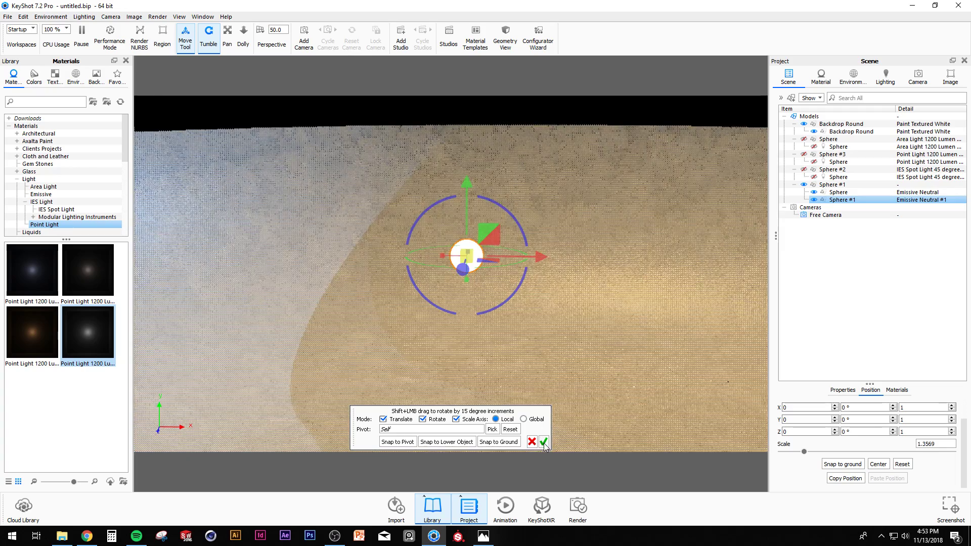
left_click(543, 442)
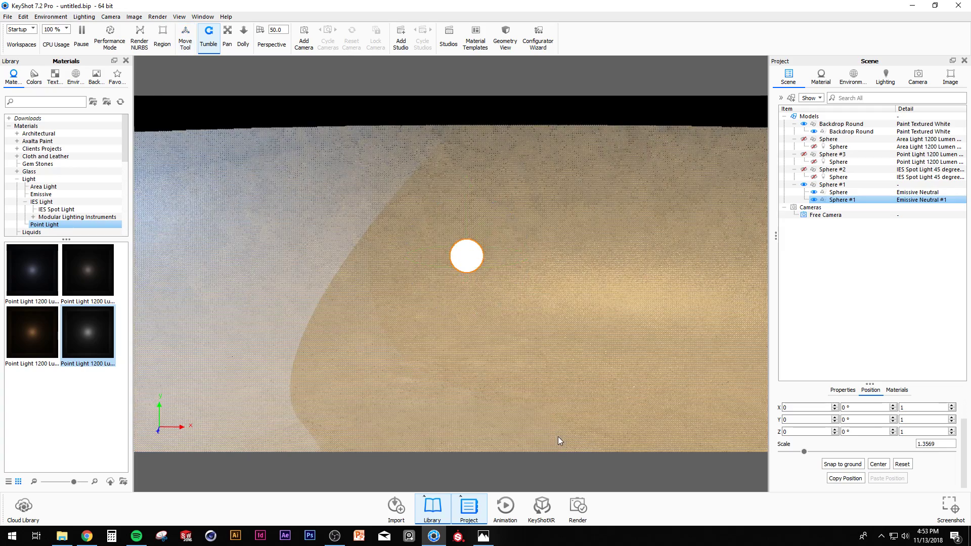
- Apply the Plastic Cloudy Textured White 3mm material from the library's cloudy plastics to the enlarged sphere copy
left_click(17, 172)
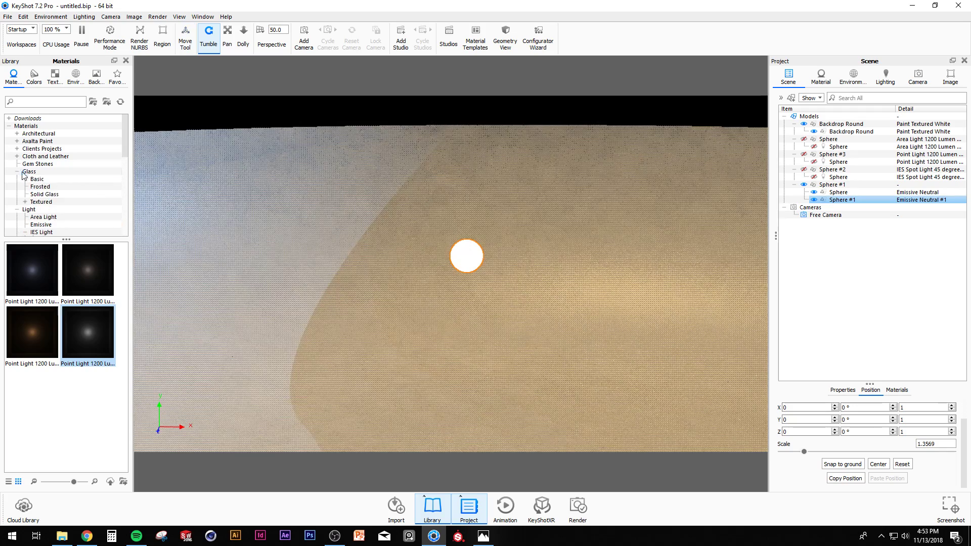
left_click(16, 209)
scroll(31, 225, "down", 2)
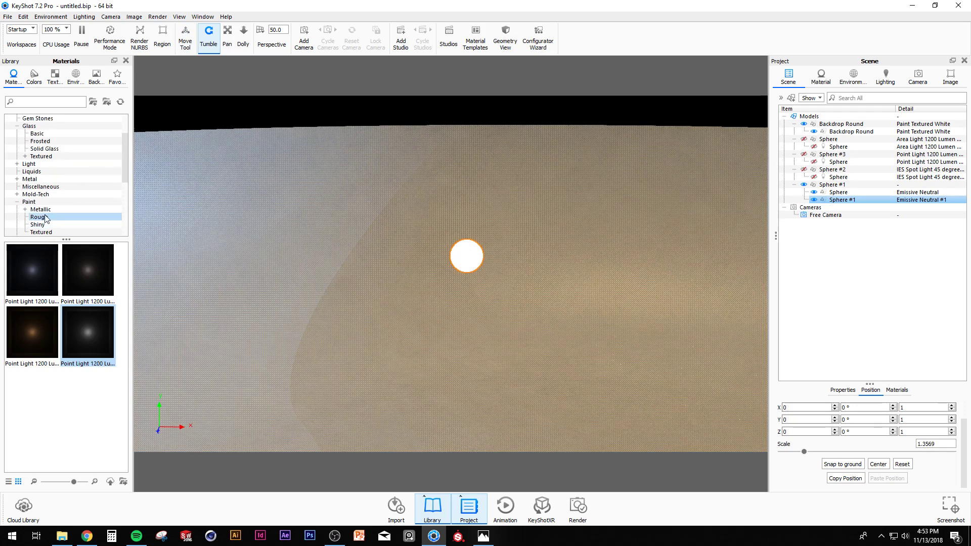
left_click(17, 202)
left_click(17, 210)
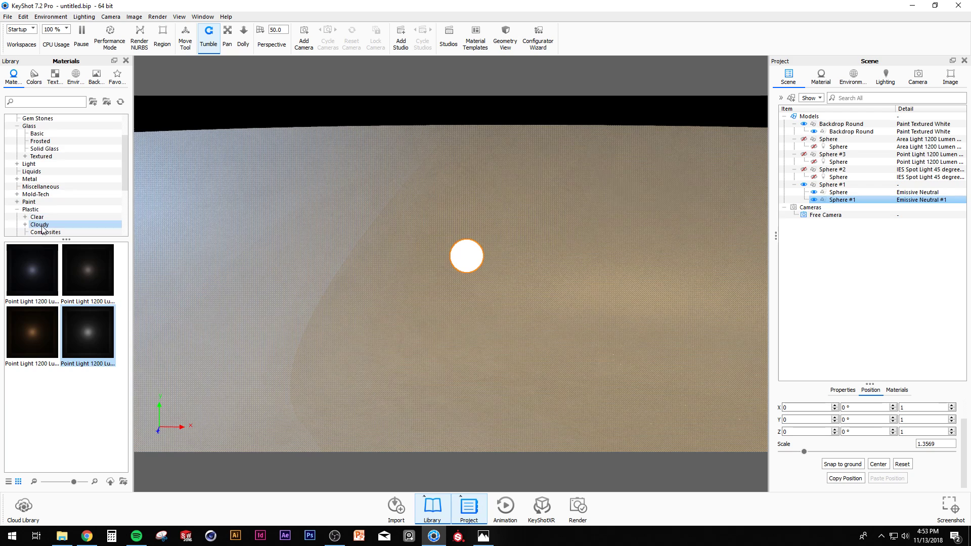
left_click(41, 225)
scroll(87, 416, "down", 5)
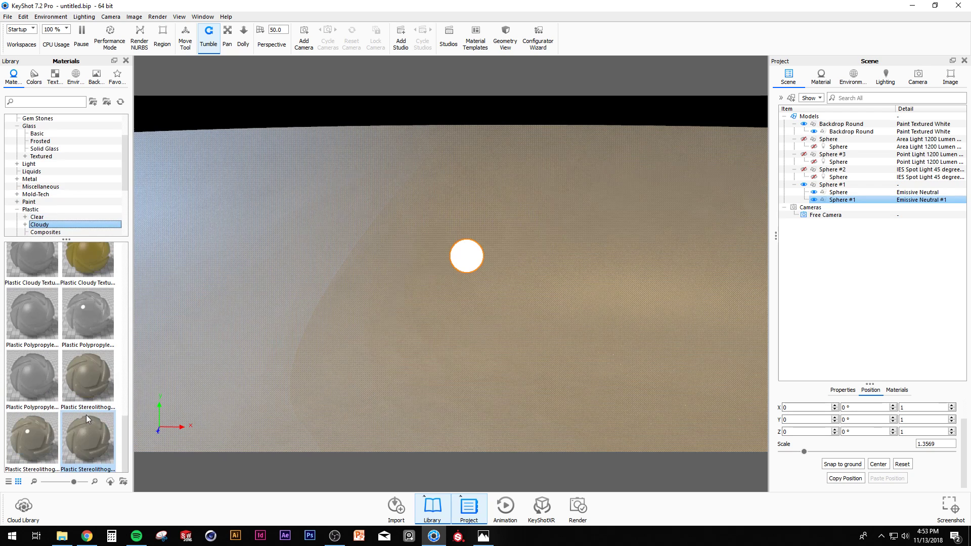
scroll(86, 415, "up", 2)
scroll(84, 411, "down", 2)
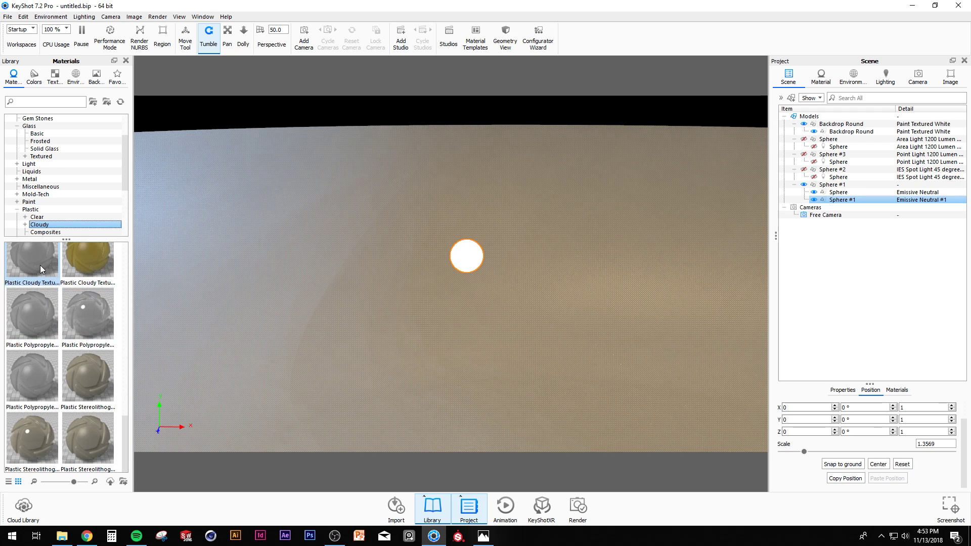
mouse_move(40, 266)
left_click_drag(205, 267, 465, 256)
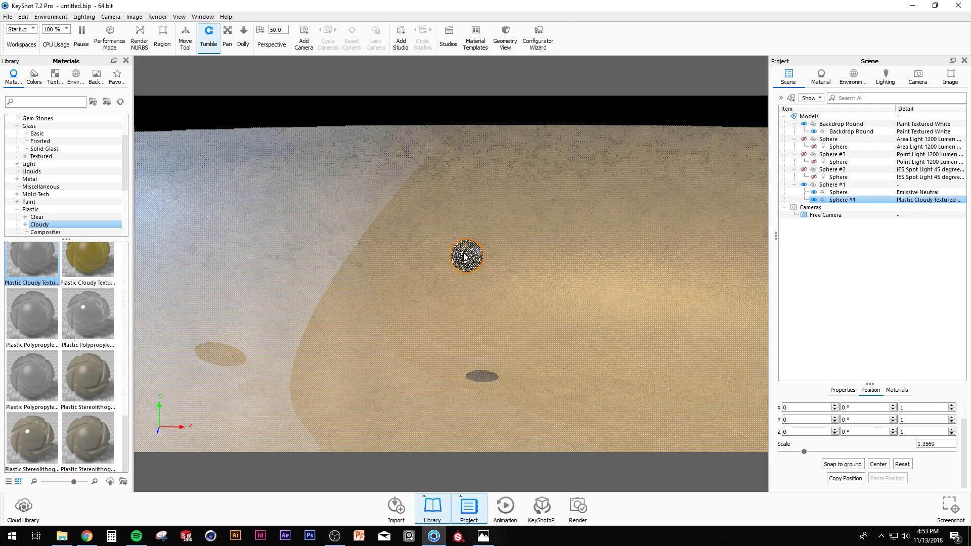
- Change the transmission colour of the outer sphere's cloudy plastic material to a light red
scroll(566, 245, "up", 4)
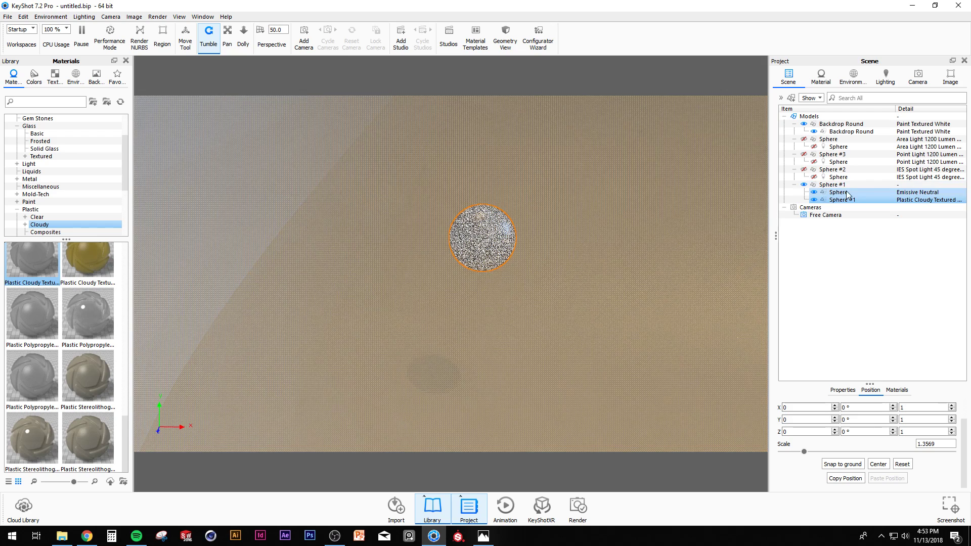
double_click(511, 247)
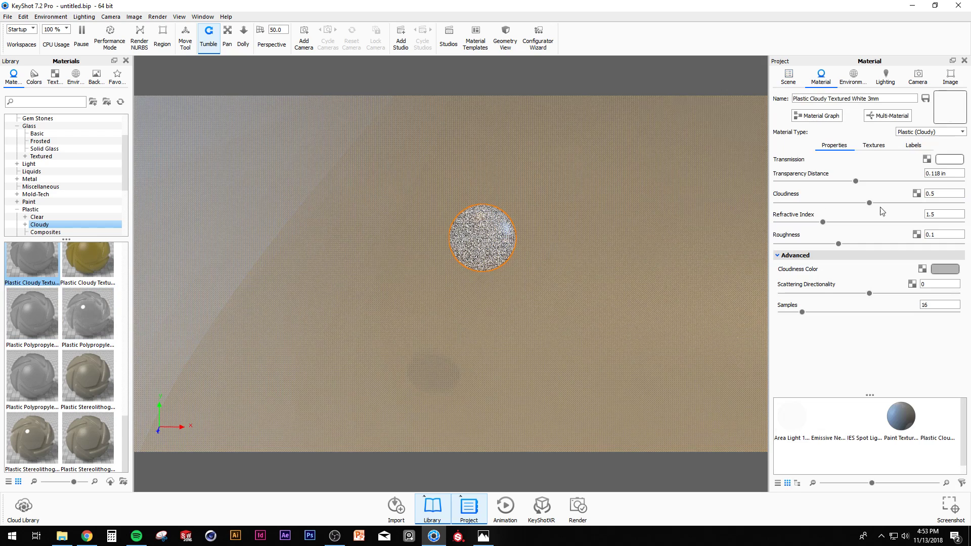
left_click(949, 160)
left_click(892, 179)
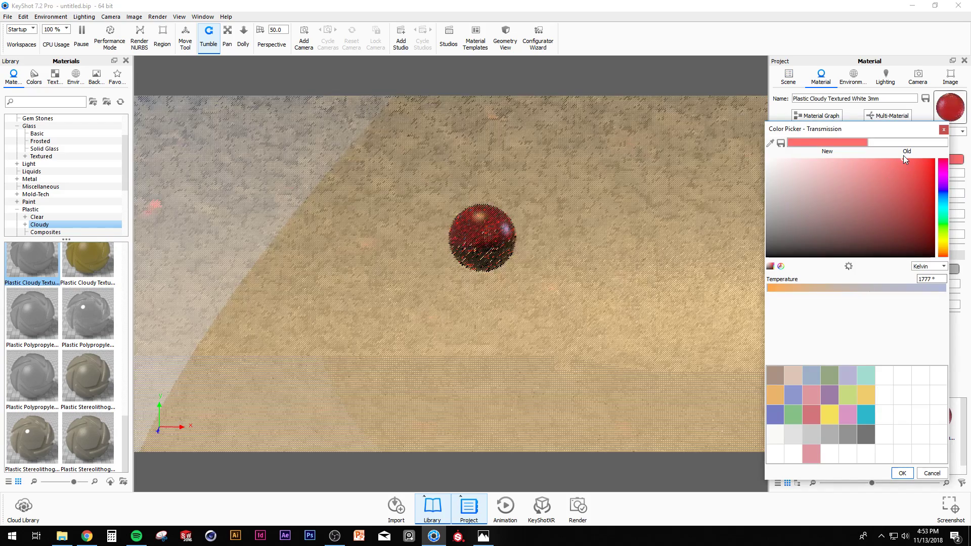
left_click(902, 474)
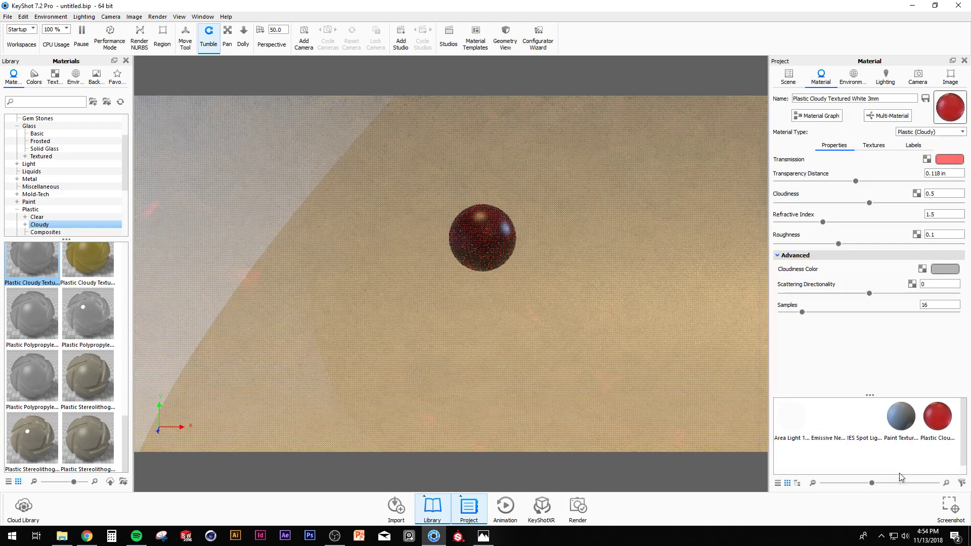
- Hide the cloudy plastic shell to view the emissive sphere inside, and show the shell again
left_click(785, 82)
left_click(493, 248)
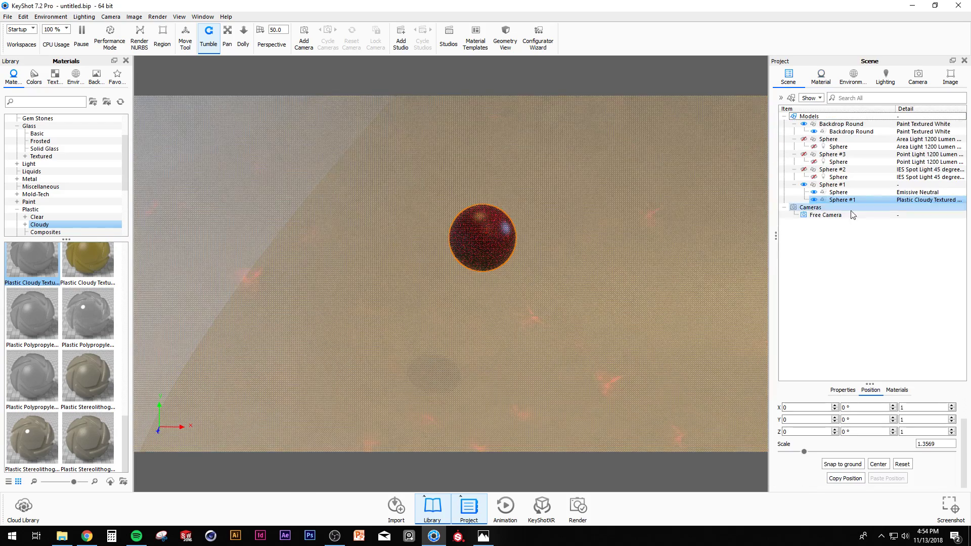
left_click(814, 199)
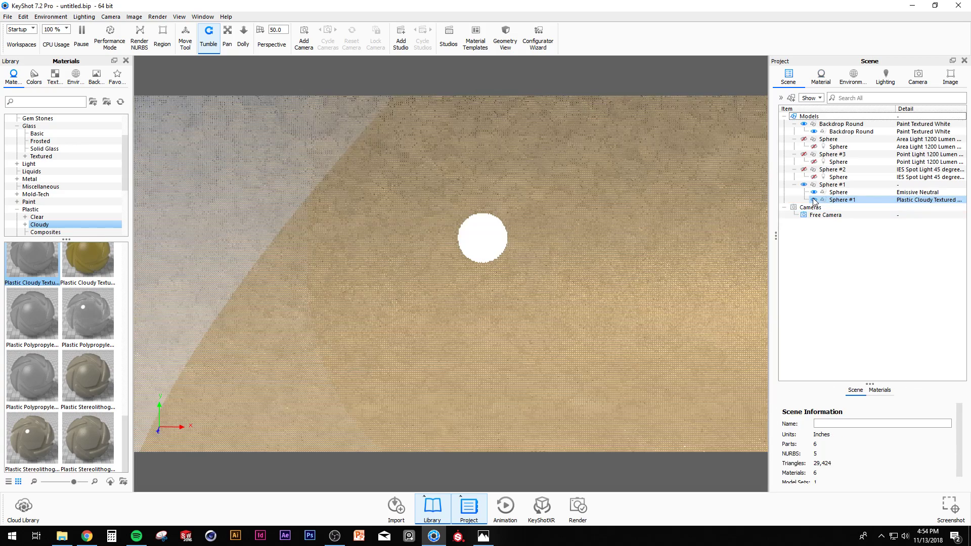
left_click(813, 200)
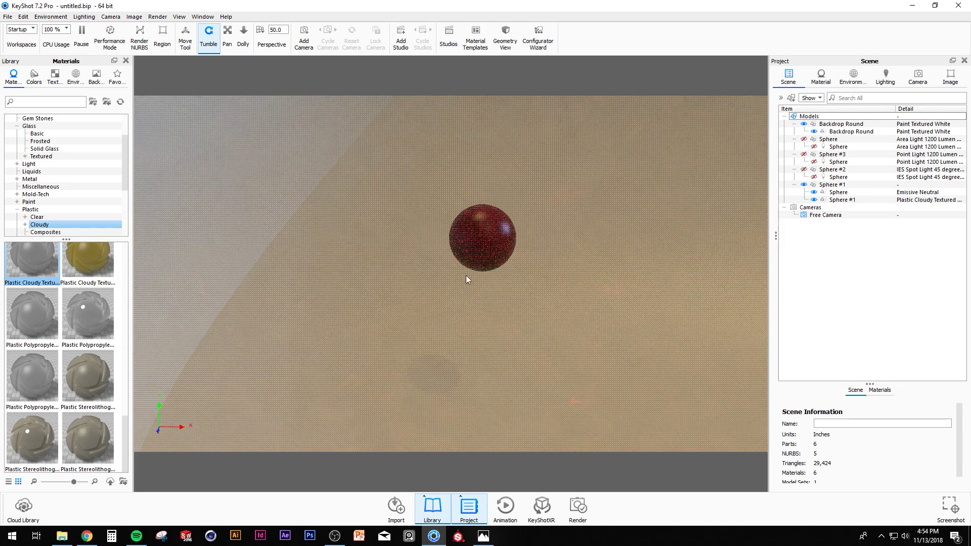
- Apply the Glass (Solid) Red material from the library's solid glasses to the outer sphere
scroll(46, 203, "up", 2)
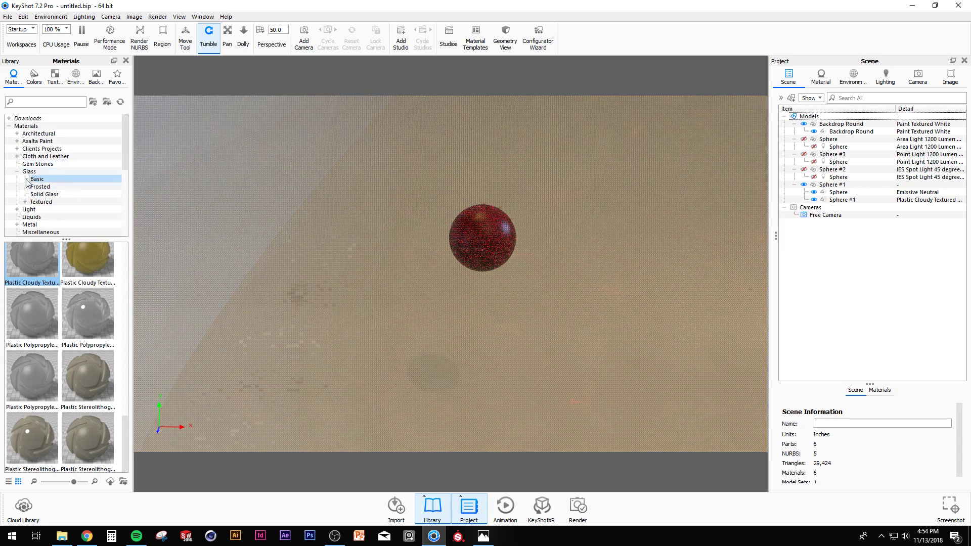
left_click(44, 194)
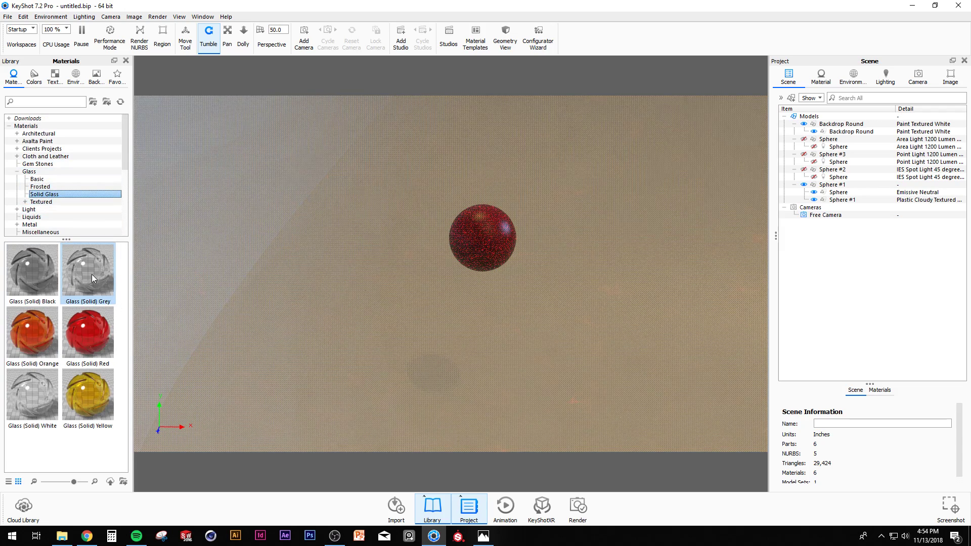
mouse_move(39, 396)
left_mouse_down()
mouse_move(517, 242)
mouse_move(50, 384)
left_mouse_up()
left_click_drag(78, 336, 484, 246)
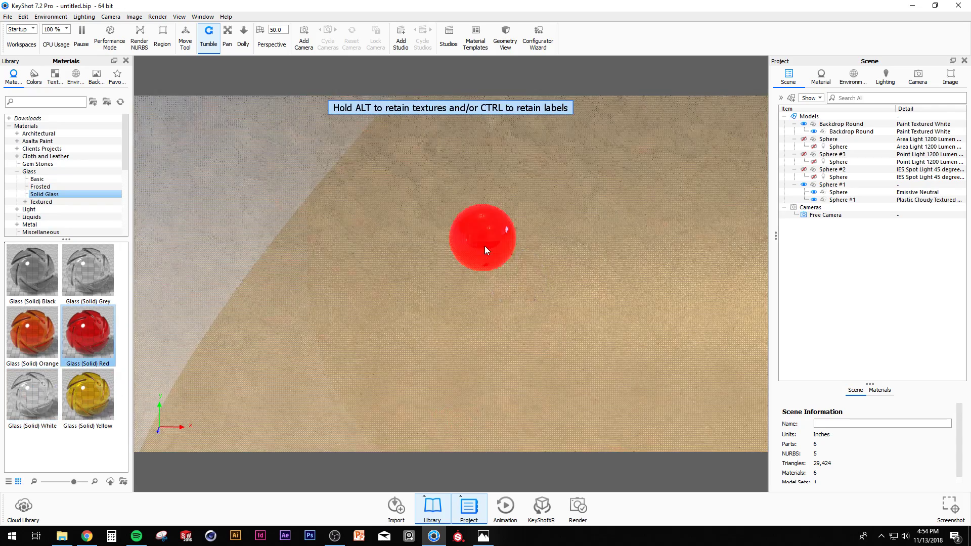
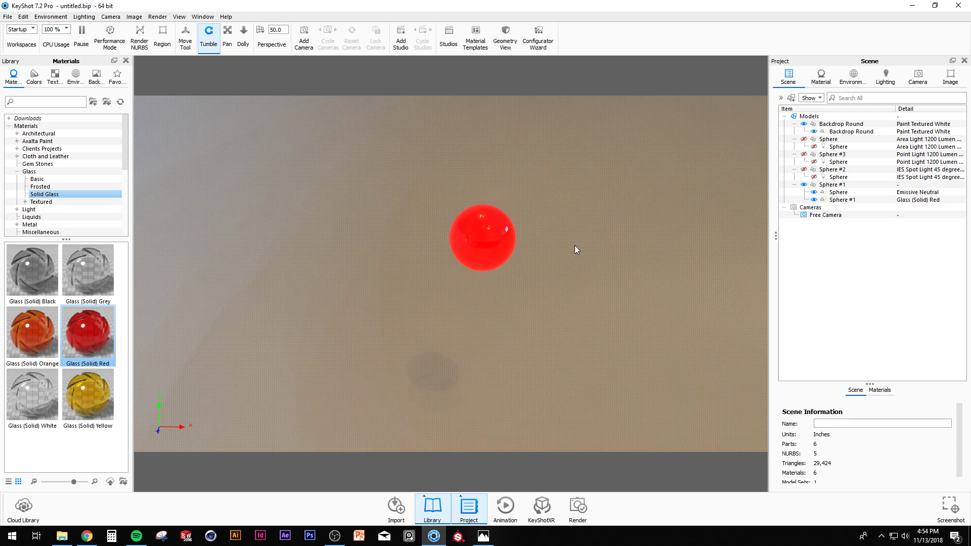
scroll(61, 202, "down", 2)
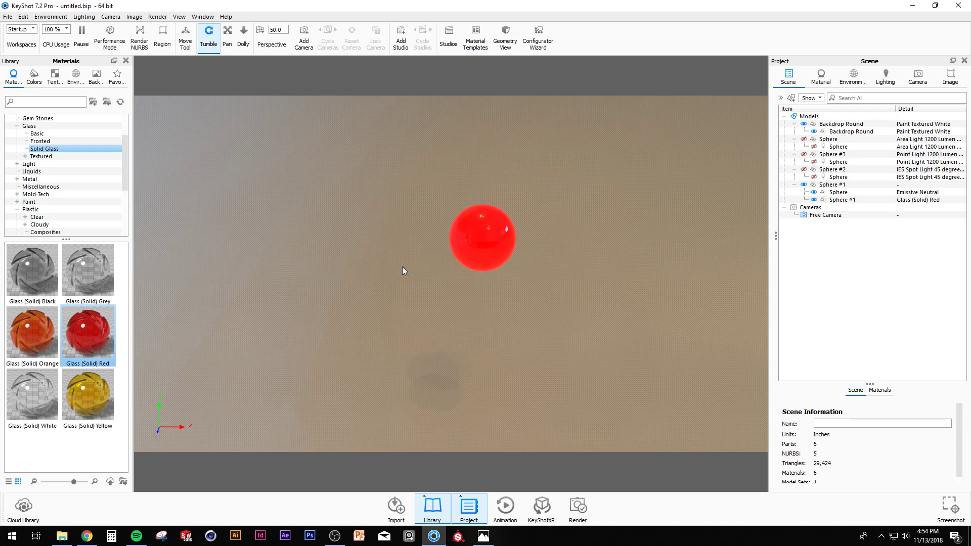
- Select the inner emissive sphere in the scene tree and open its Emissive Neutral material for editing
left_click(829, 202)
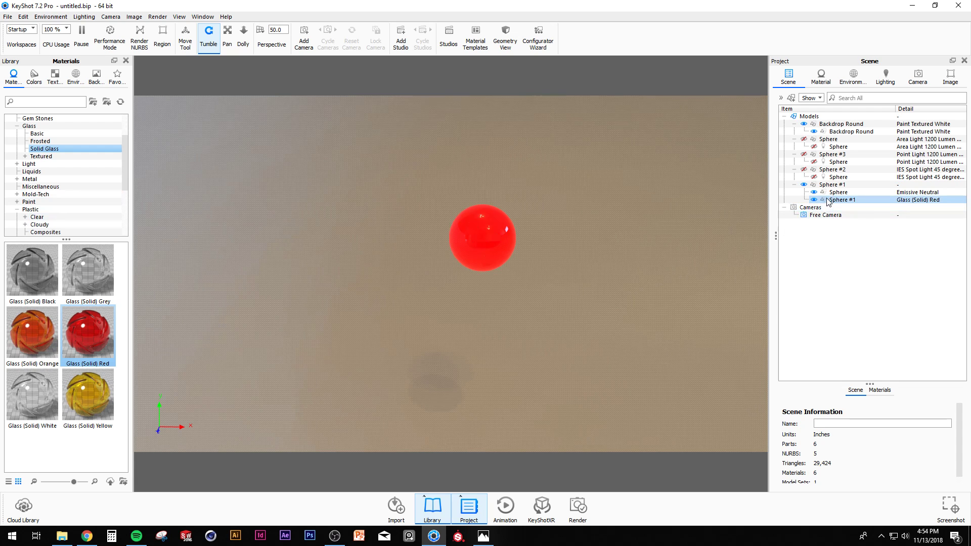
left_click(841, 193)
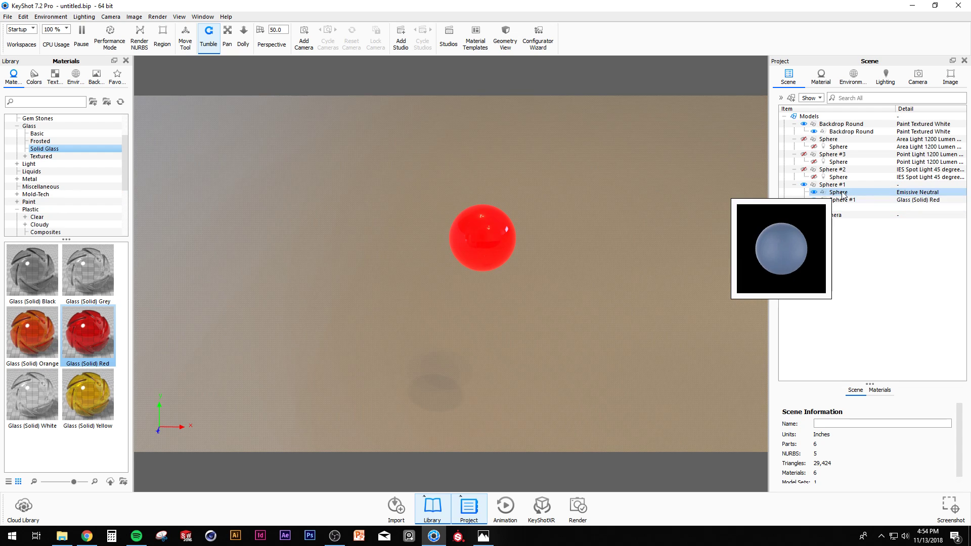
left_click(866, 200)
left_click(836, 195)
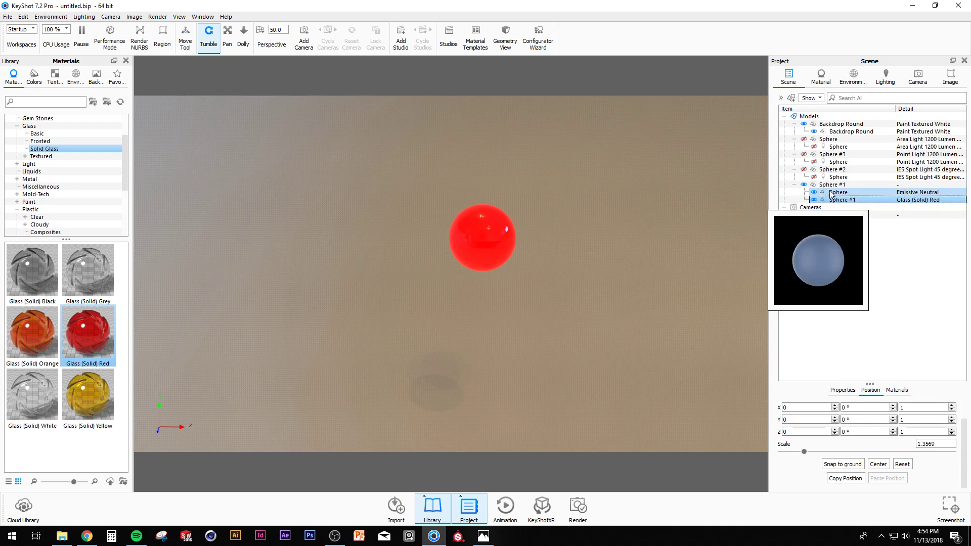
double_click(836, 194)
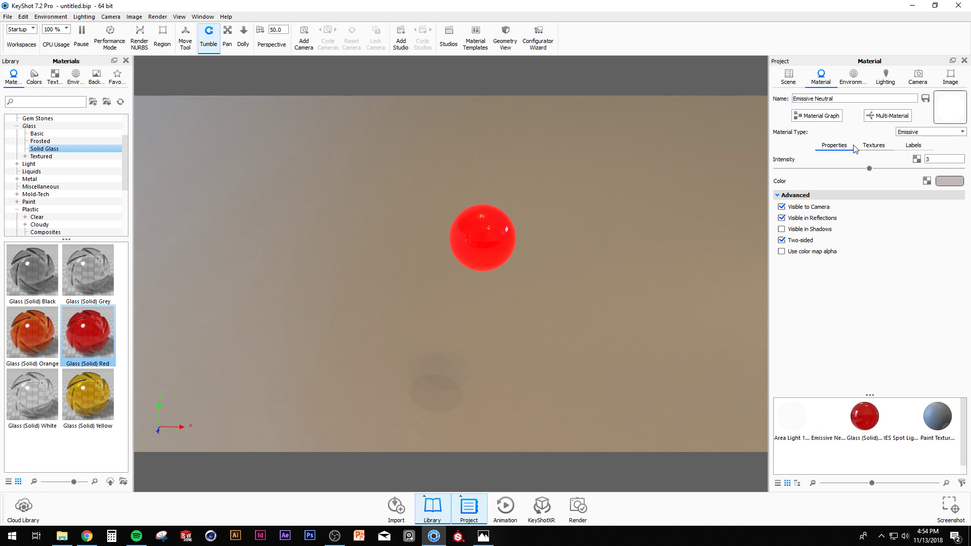
left_click(788, 77)
left_click(835, 192)
double_click(833, 193)
- Set the inner sphere's emissive colour to a pale pink of RGB 253, 225, 226
left_click(954, 182)
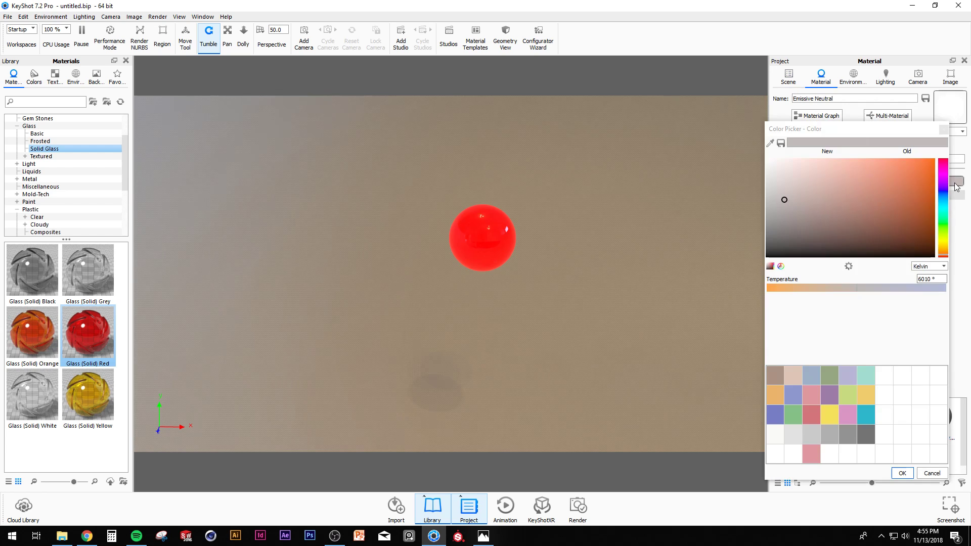
left_click(938, 265)
left_click(938, 265)
left_click(932, 264)
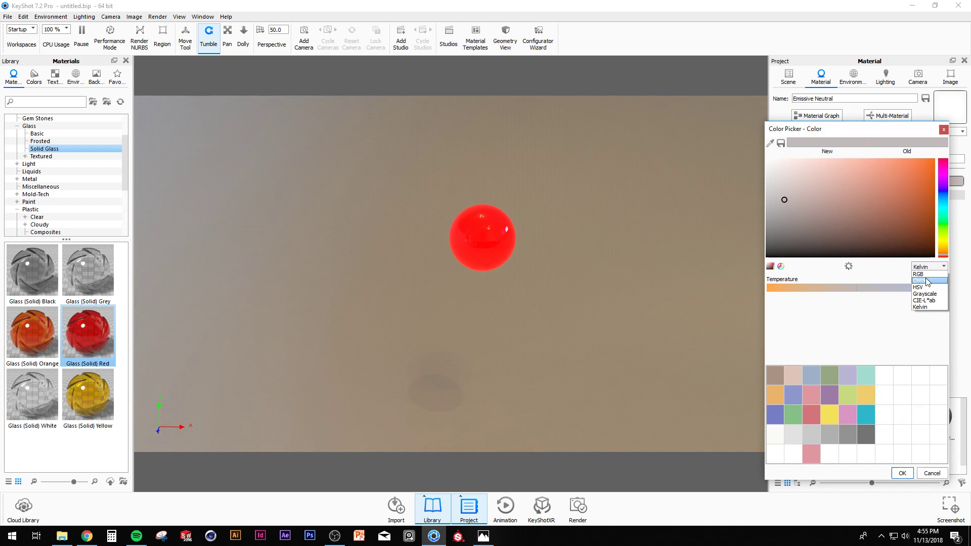
left_click(927, 276)
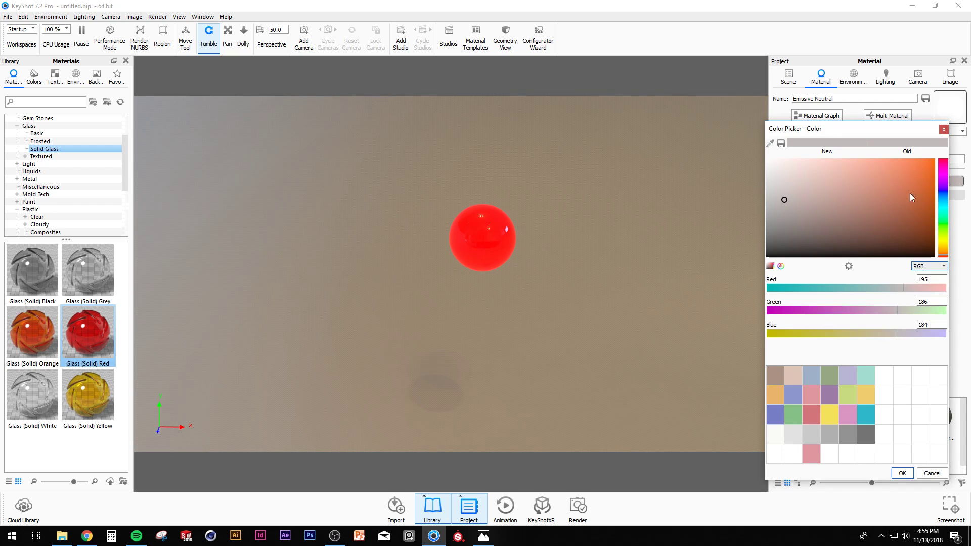
left_click_drag(946, 170, 948, 155)
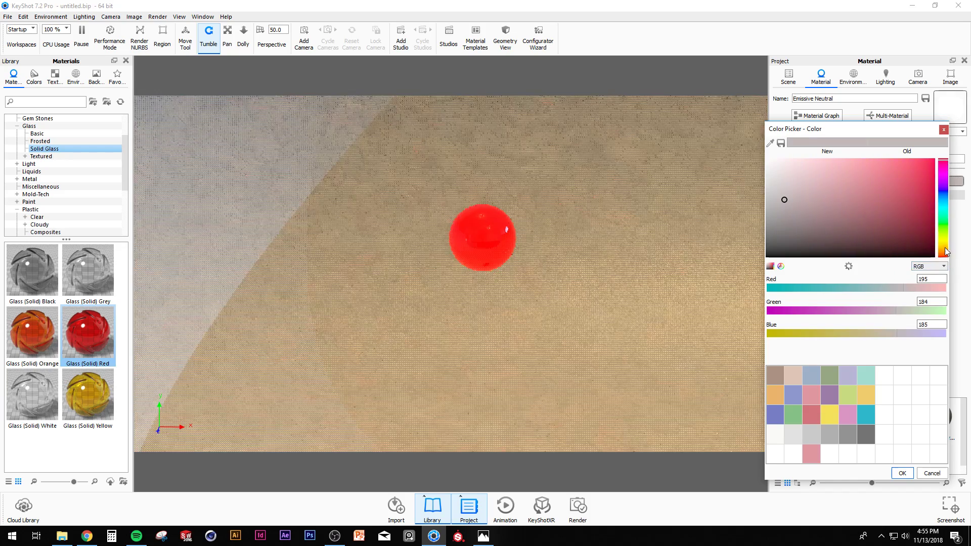
mouse_move(939, 159)
left_mouse_down()
mouse_move(941, 144)
mouse_move(907, 165)
mouse_move(801, 162)
left_mouse_up()
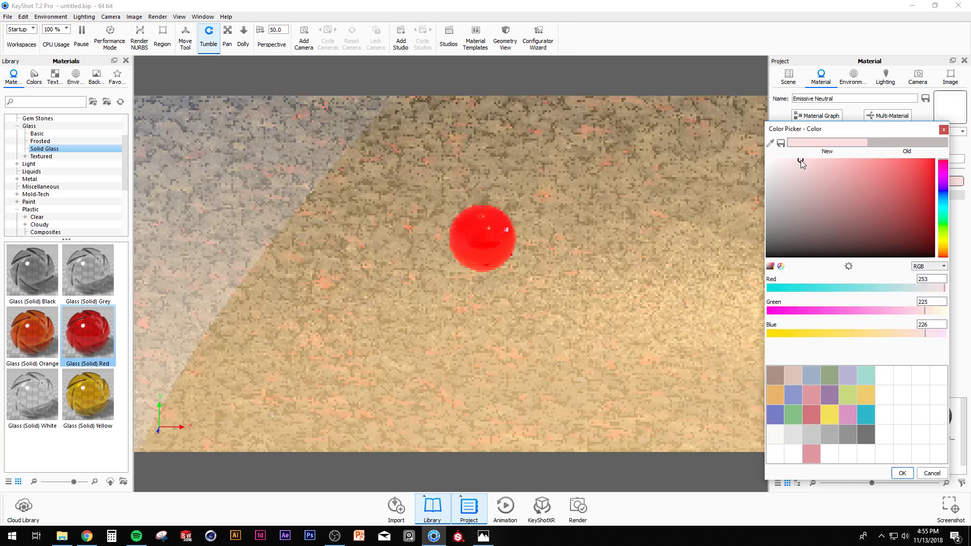
left_click(902, 473)
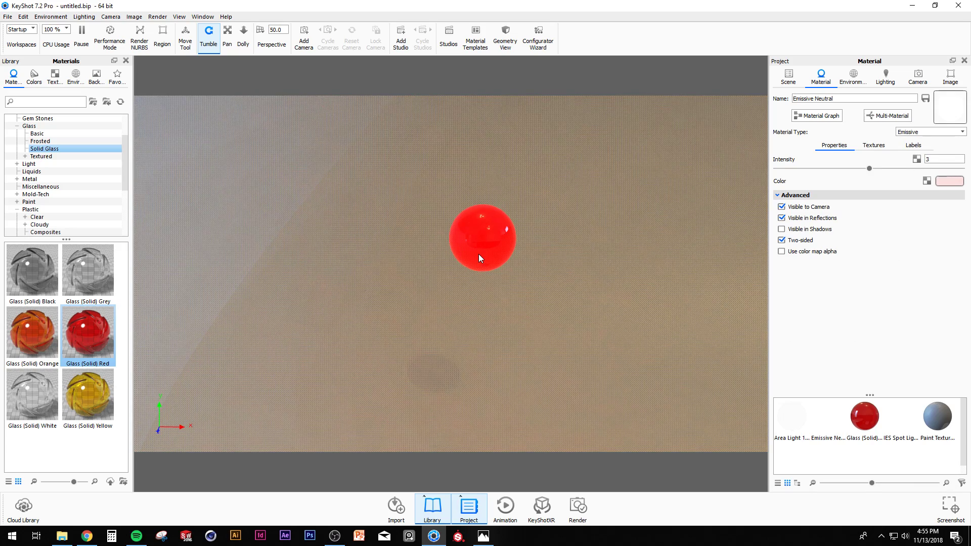
- Raise the inner sphere's emissive intensity to 10
left_click_drag(870, 168, 930, 168)
left_click_drag(937, 159, 882, 157)
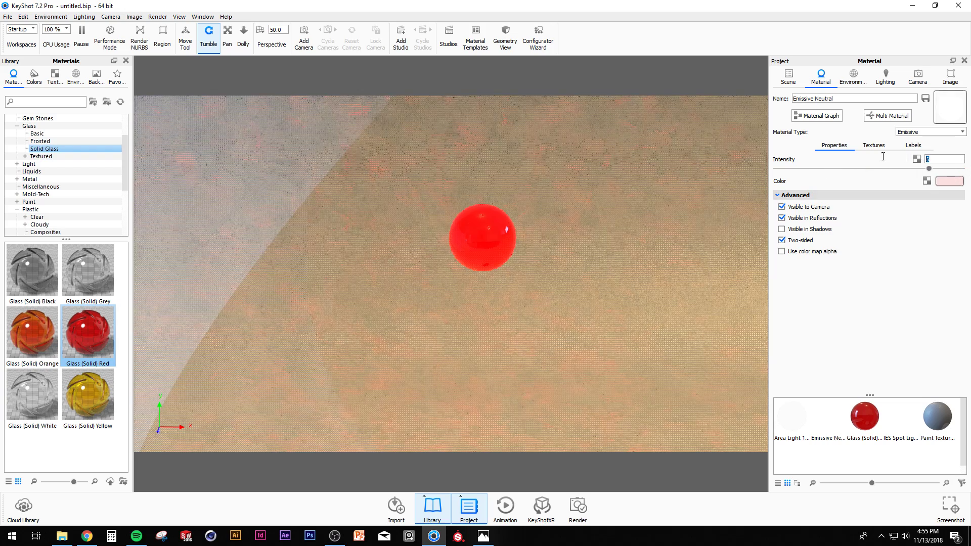
type("10")
key("Return")
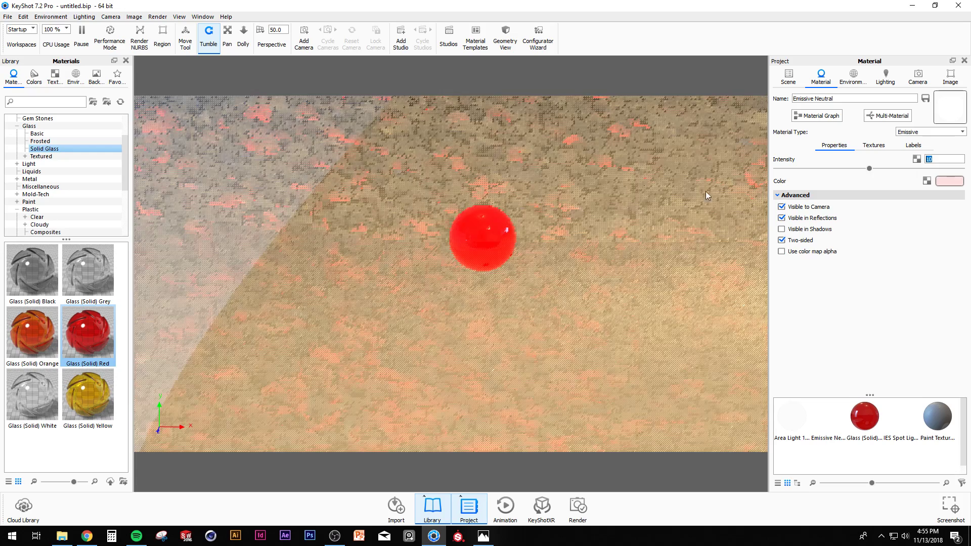
- Reduce the red glass shell's transparency distance to 0.0199 in and change its material type to Glass with Refractive enabled
double_click(479, 236)
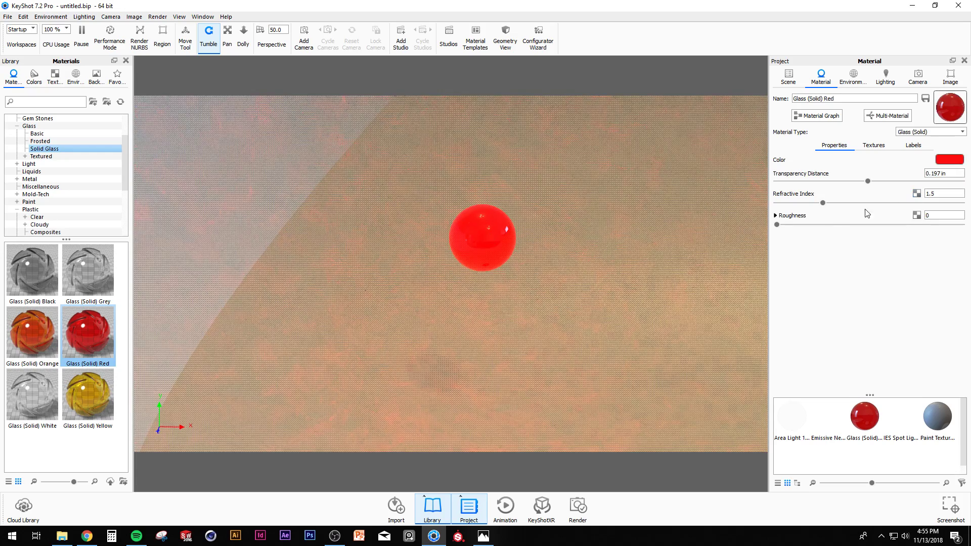
left_click_drag(868, 181, 816, 181)
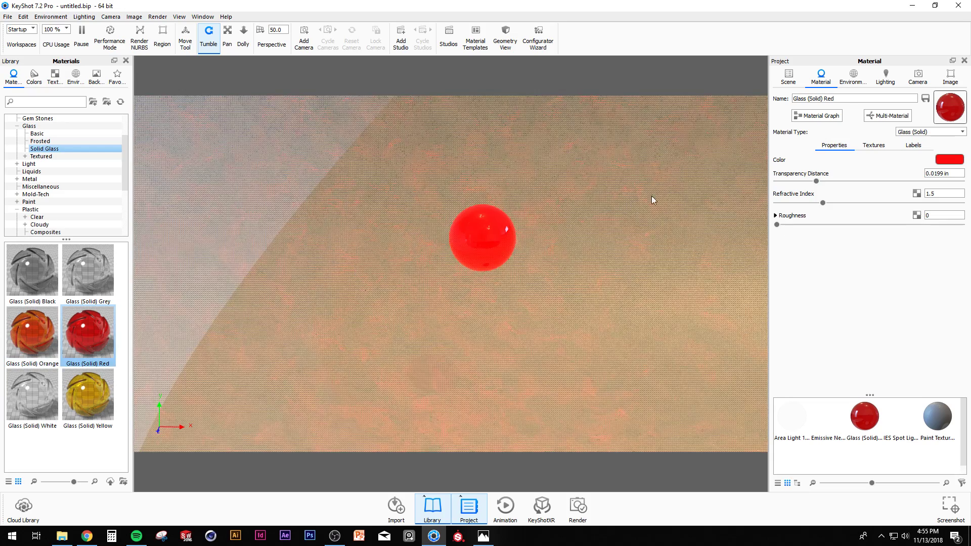
left_click(936, 133)
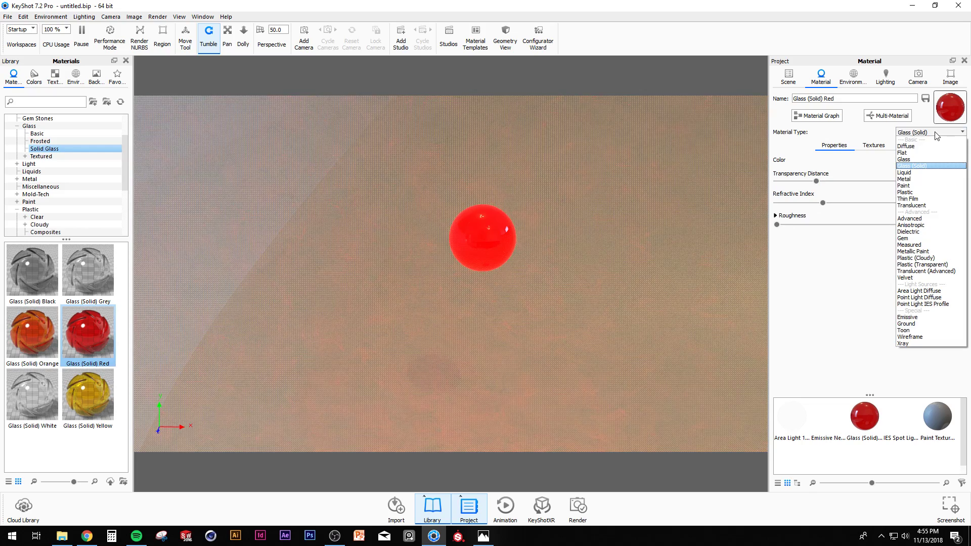
left_click(913, 160)
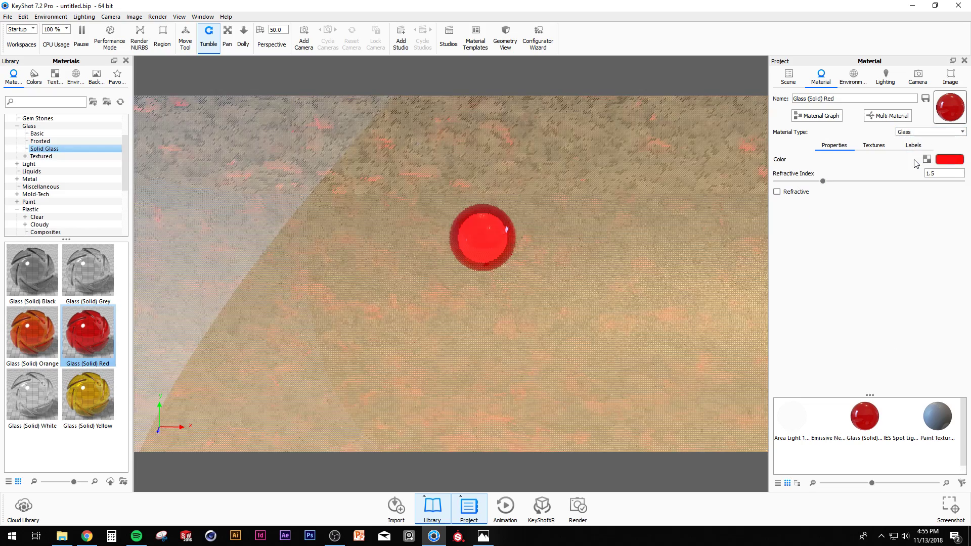
left_click(930, 137)
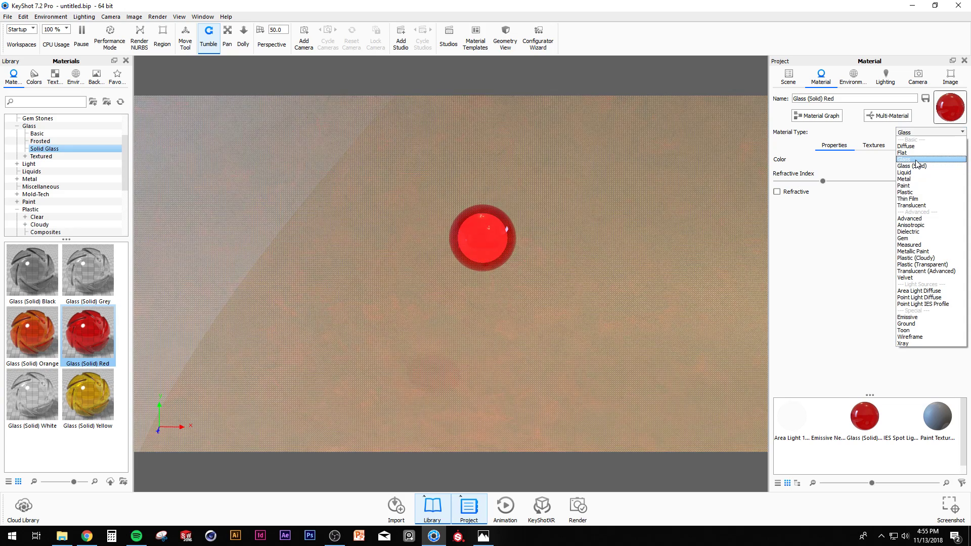
left_click(775, 298)
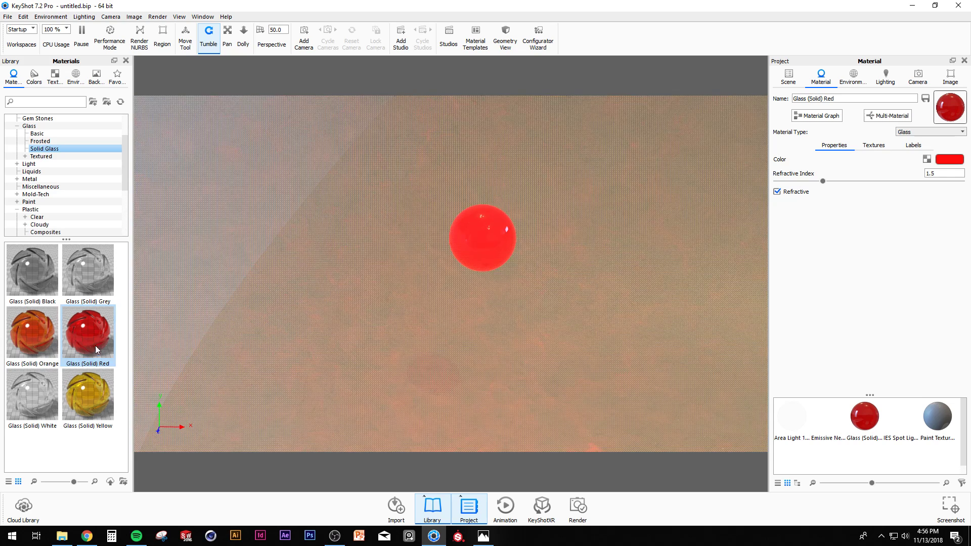
- Apply the Glass Heavy Frost White material from the library's frosted glasses to the outer sphere
left_click(44, 141)
left_click(41, 134)
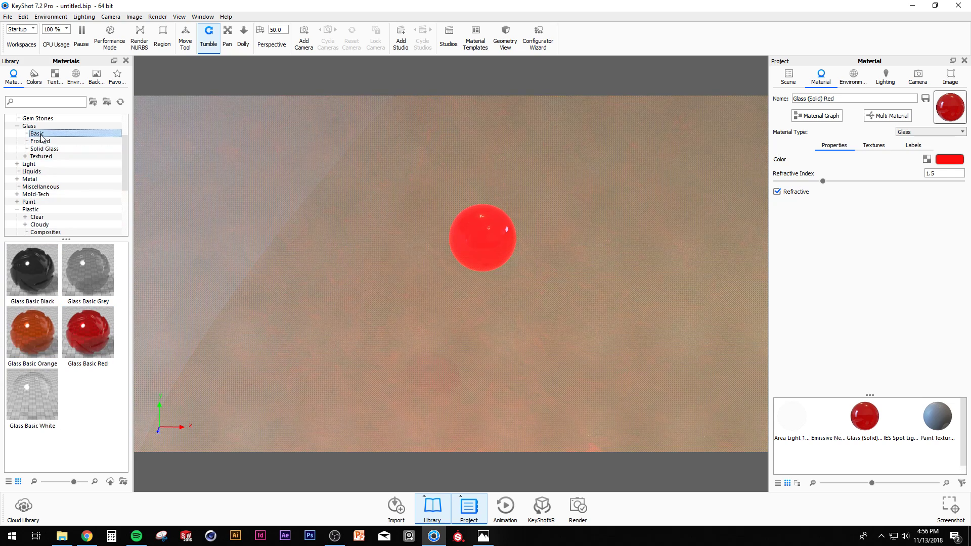
left_click(42, 141)
mouse_move(98, 281)
left_mouse_down()
mouse_move(466, 247)
mouse_move(277, 266)
mouse_move(82, 270)
left_mouse_up()
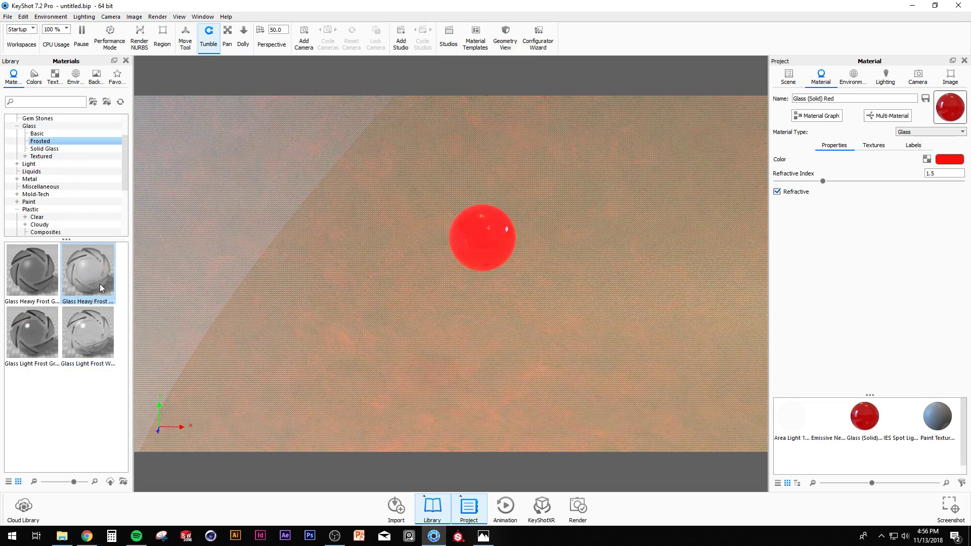
mouse_move(92, 329)
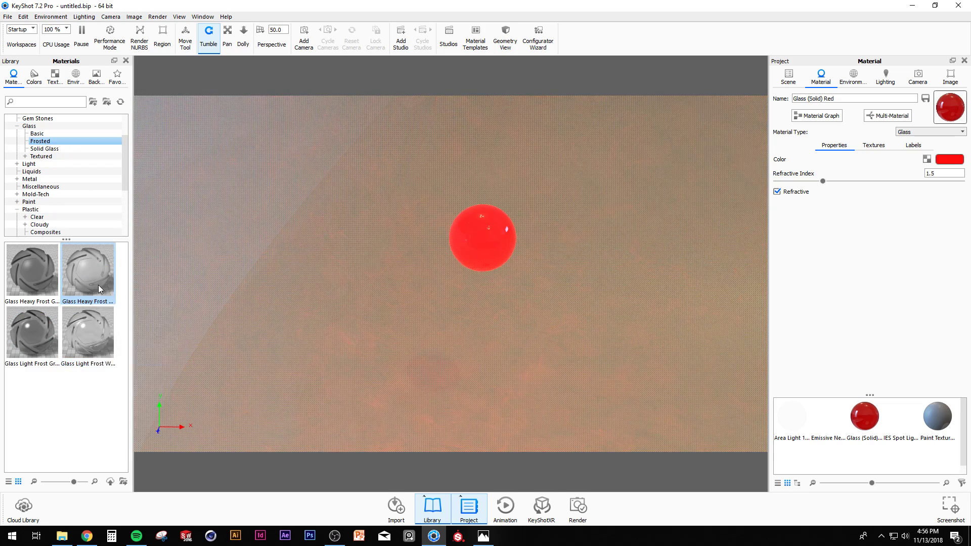
mouse_move(94, 272)
left_click_drag(90, 269, 469, 249)
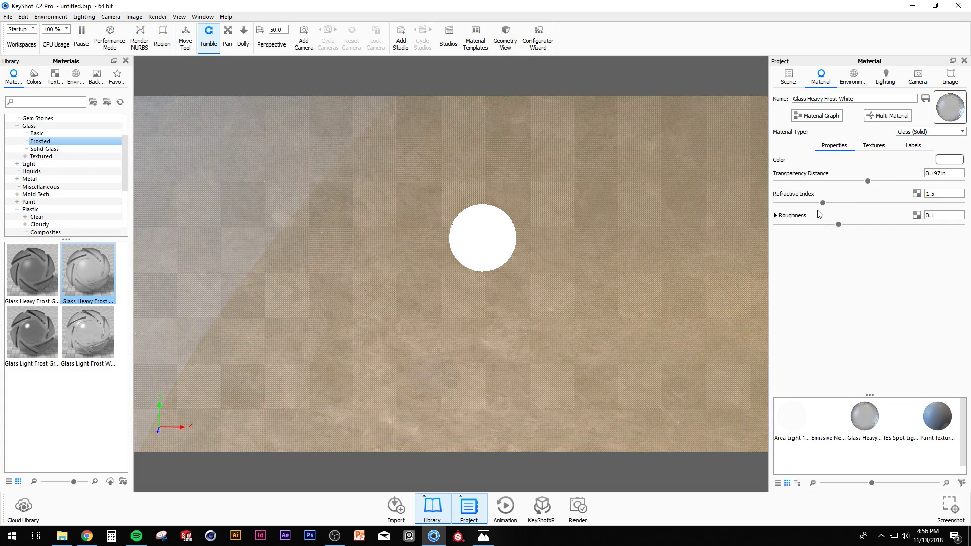
- Tint the frosted glass shell's colour light pink, RGB 252, 183, 183, after trying stronger reds
left_click(950, 161)
left_click(917, 180)
left_click_drag(918, 155, 935, 172)
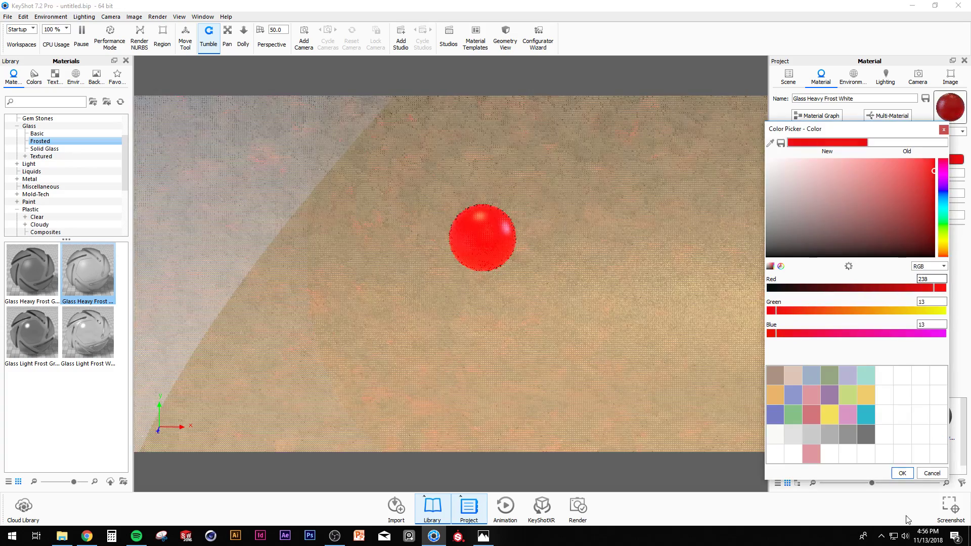
left_click(858, 167)
left_click(839, 160)
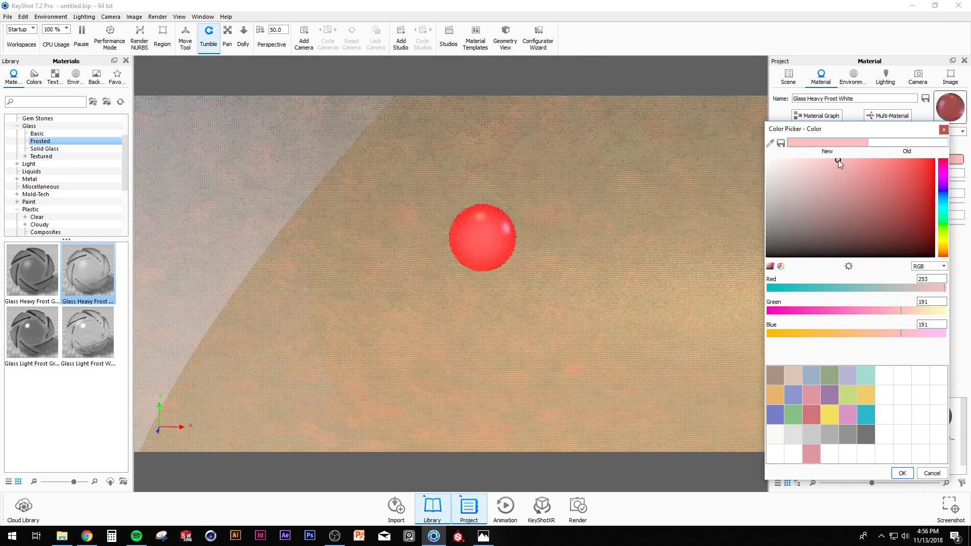
mouse_move(839, 159)
left_mouse_down()
mouse_move(790, 159)
mouse_move(929, 160)
left_mouse_up()
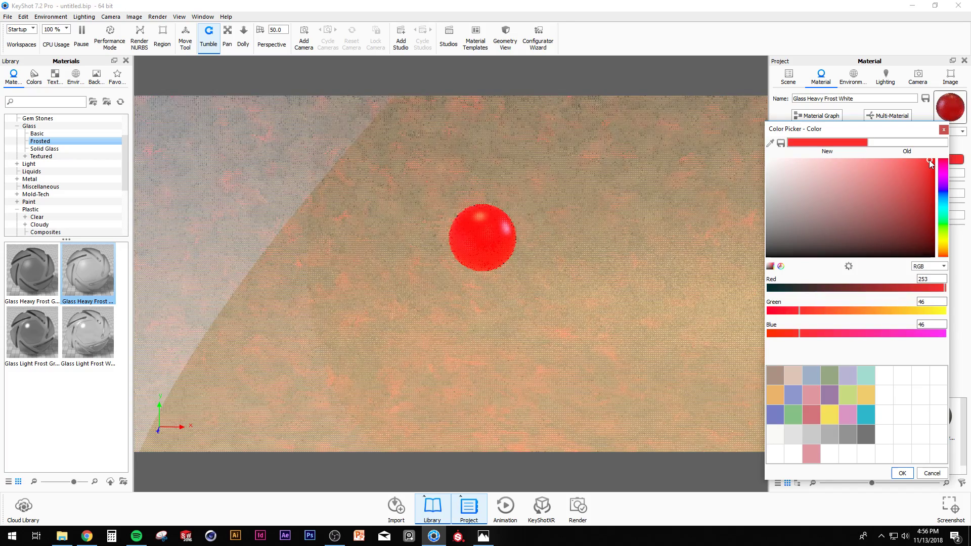
left_click_drag(930, 160, 846, 160)
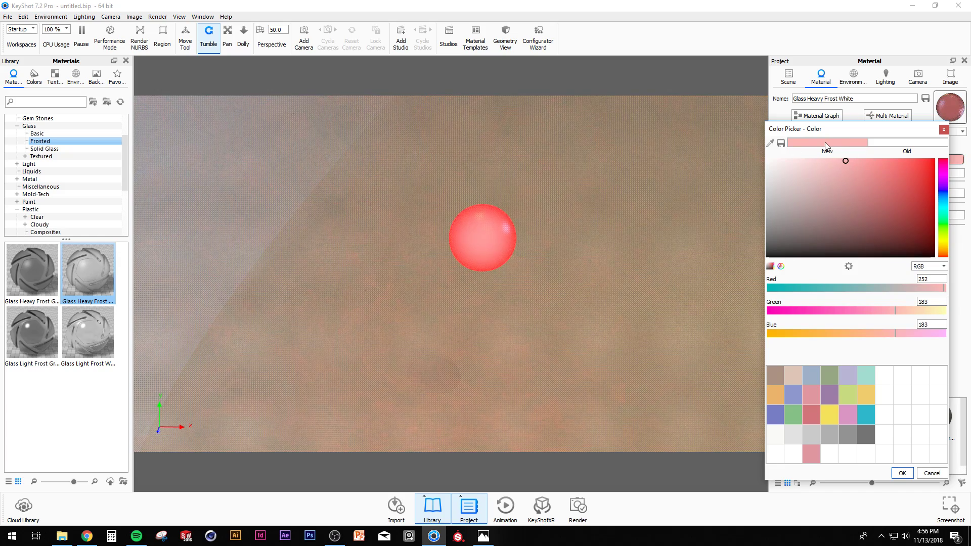
left_click(902, 473)
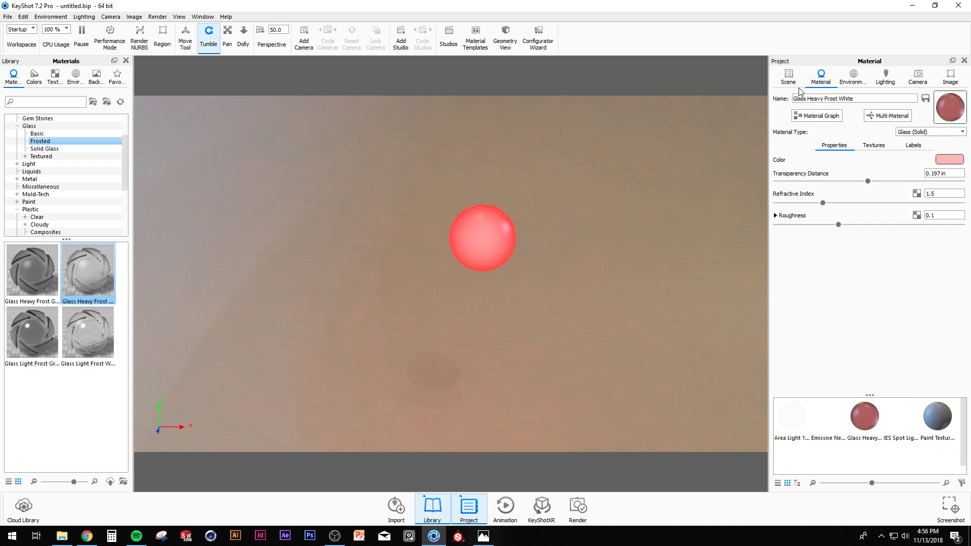
- Set the frosted glass shell's transparency distance to 0.203 in
left_click(789, 77)
left_click(843, 201)
double_click(844, 202)
mouse_move(869, 182)
left_mouse_down()
mouse_move(827, 181)
mouse_move(921, 185)
mouse_move(873, 184)
left_mouse_up()
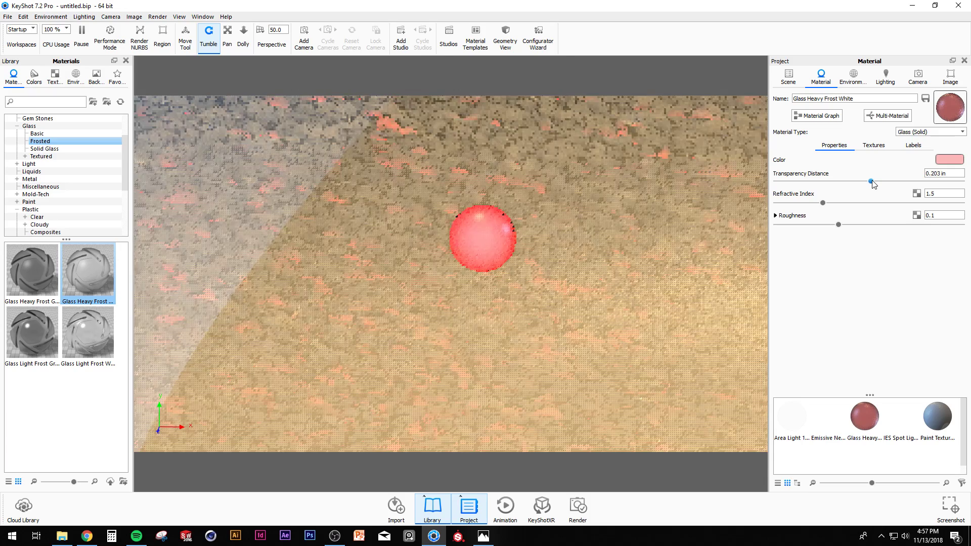
- Raise the inner Emissive Neutral sphere's intensity to 39.2
left_click(792, 76)
double_click(837, 193)
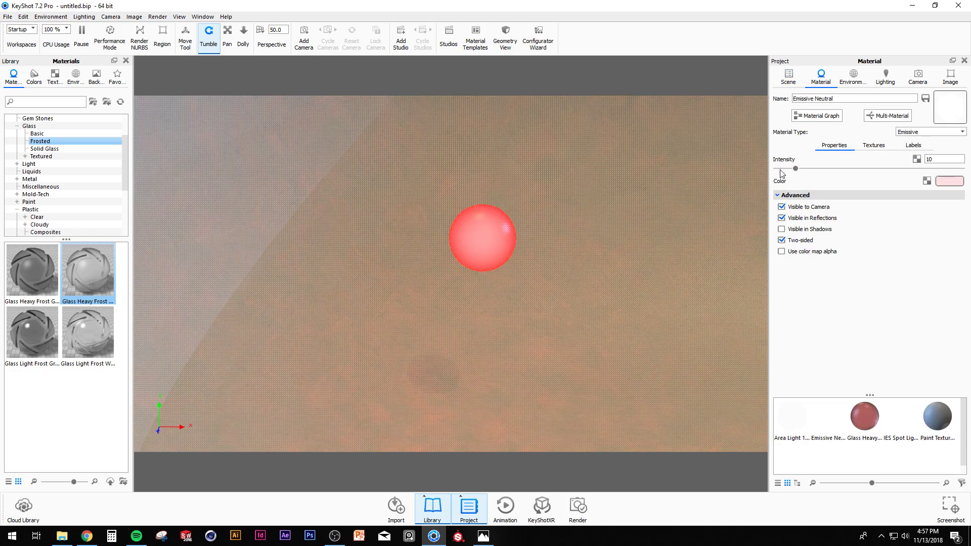
left_click_drag(797, 169, 870, 169)
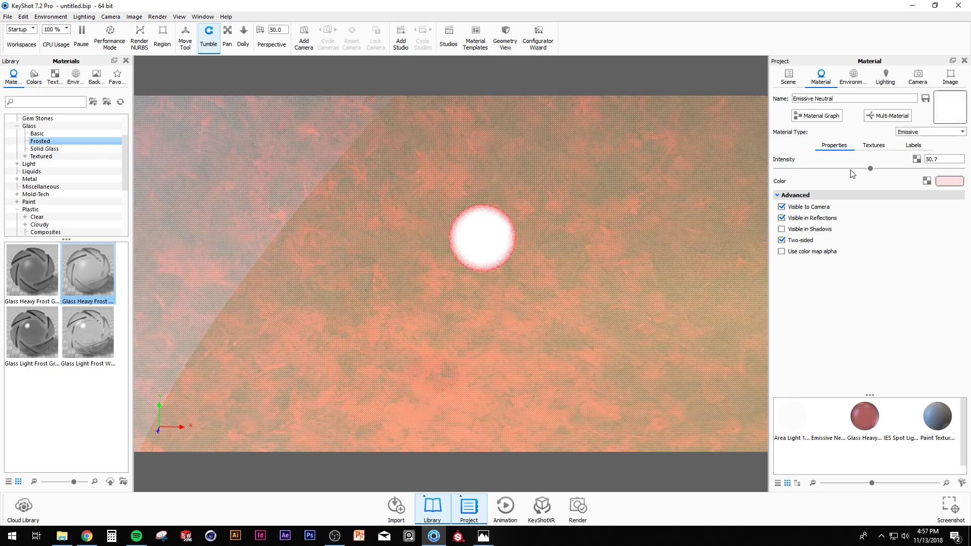
left_click_drag(871, 170, 850, 169)
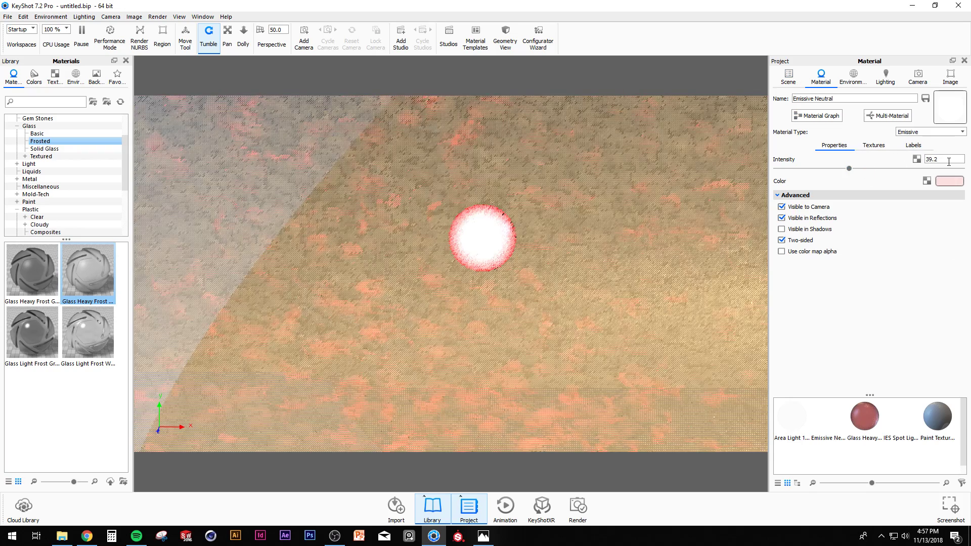
- Reduce the frosted glass shell's transparency distance to 0.154 in
left_click(789, 77)
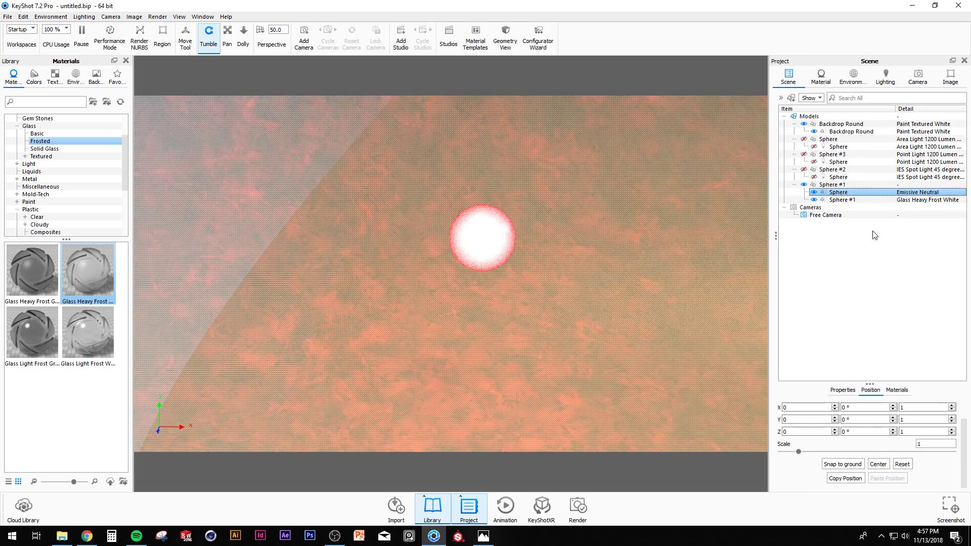
double_click(841, 200)
mouse_move(825, 181)
left_mouse_down()
mouse_move(863, 182)
mouse_move(800, 181)
mouse_move(813, 181)
left_mouse_up()
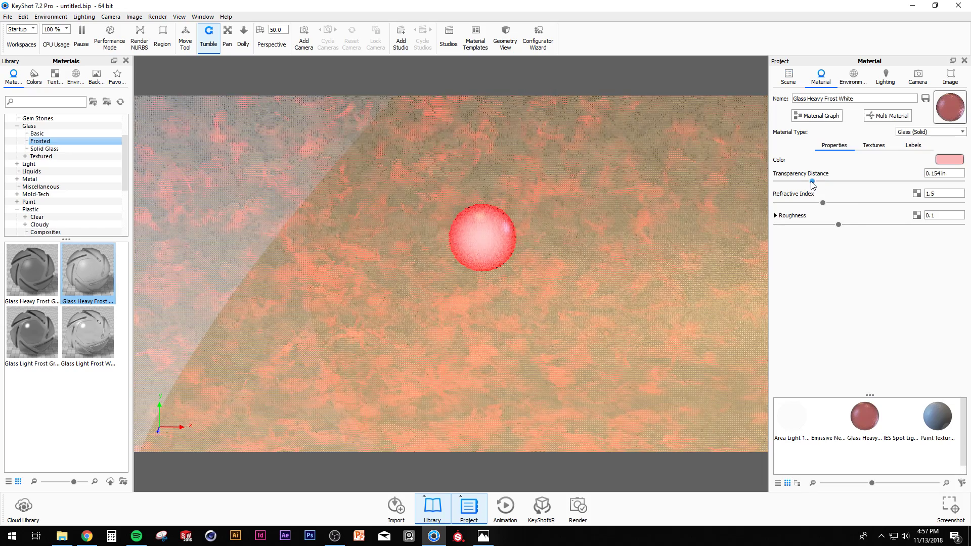
left_click_drag(597, 274, 557, 267)
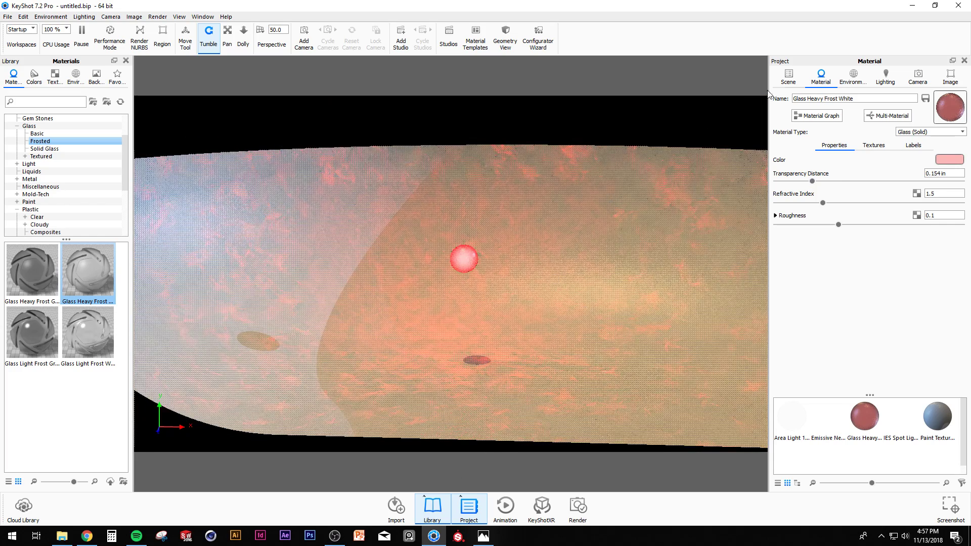
- Hide the Sphere #1 group and show Sphere #2 with the IES spot light
left_click(791, 76)
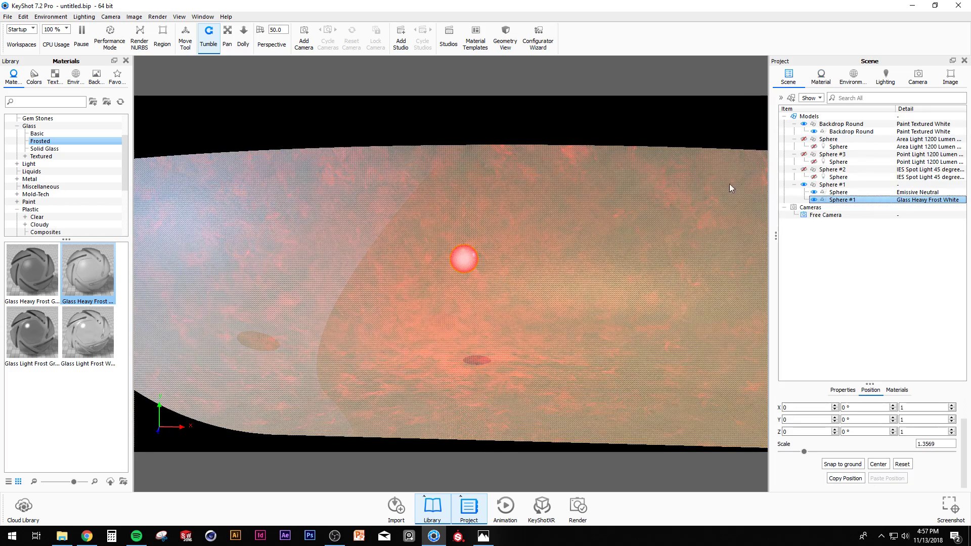
left_click(804, 184)
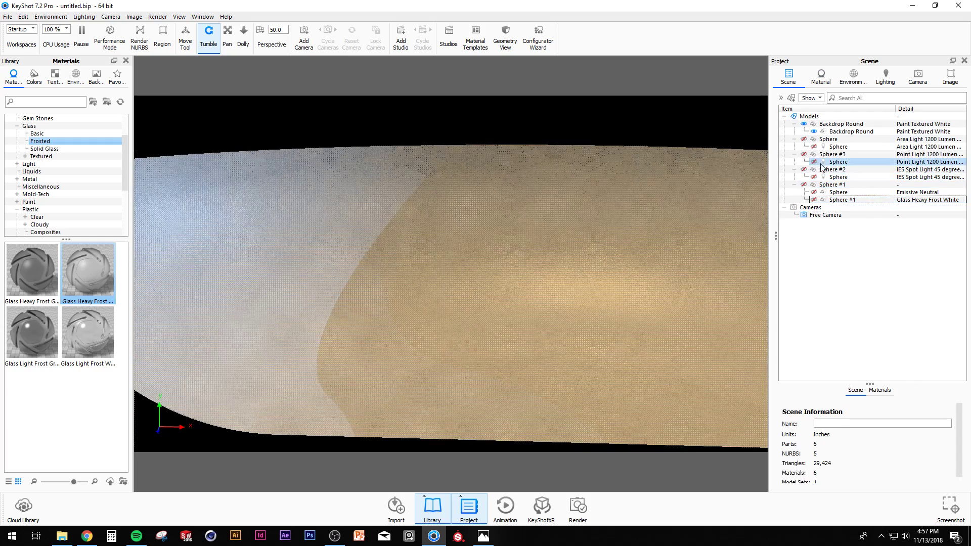
left_click(822, 169)
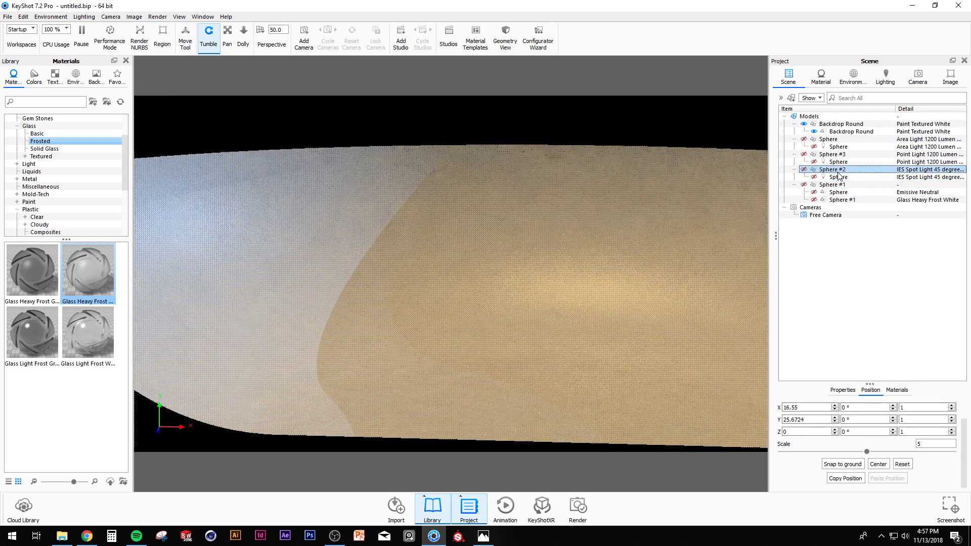
left_click(803, 170)
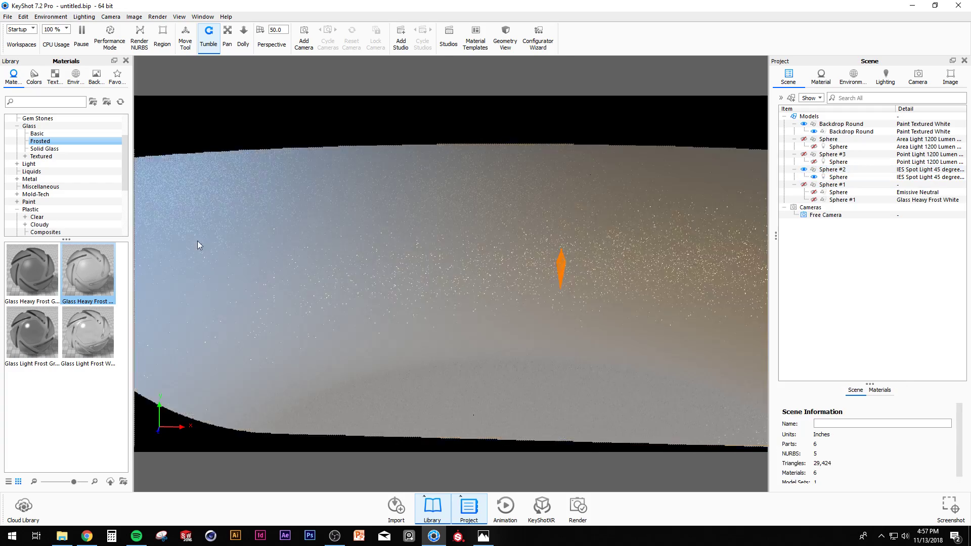
mouse_move(197, 241)
left_mouse_down()
mouse_move(588, 250)
mouse_move(411, 242)
mouse_move(458, 284)
mouse_move(453, 252)
mouse_move(453, 263)
left_mouse_up()
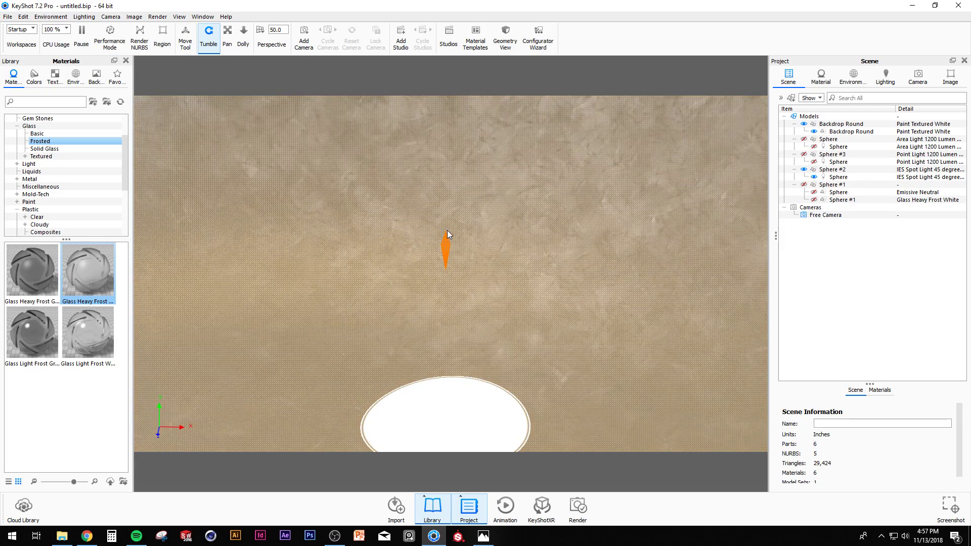
- Toggle the display of light sources in the real-time view
left_click(180, 17)
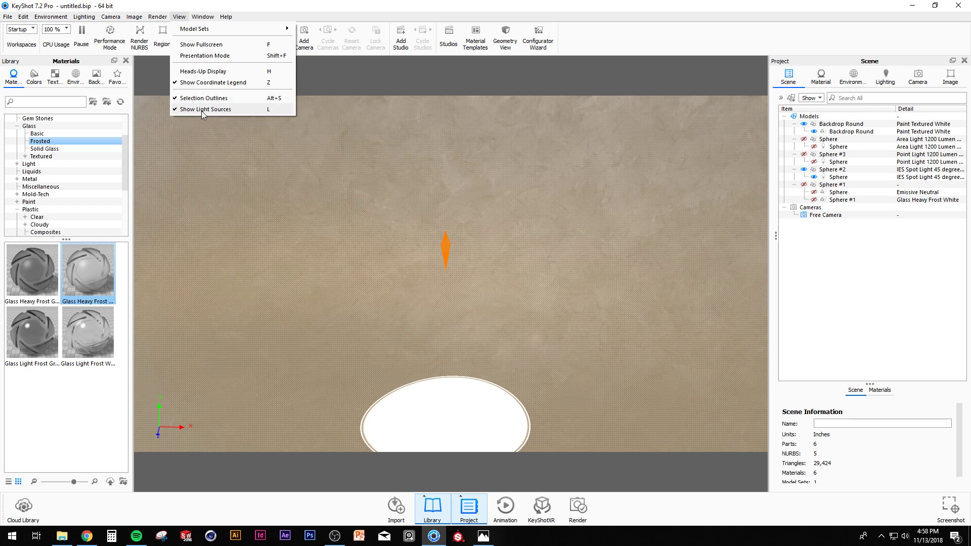
left_click(272, 110)
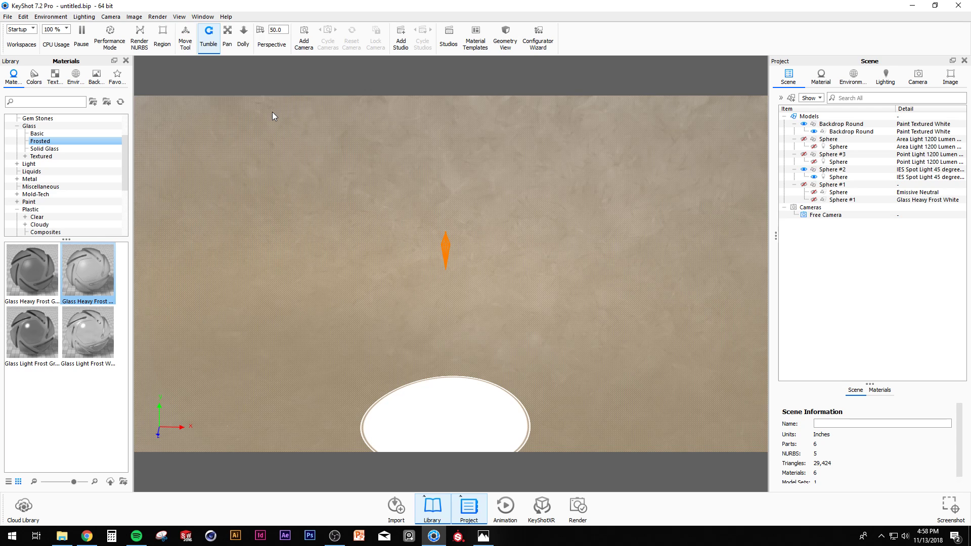
key("l")
- Open the material of Sphere #2's IES spot light and raise its radius to 6.646 in
double_click(835, 171)
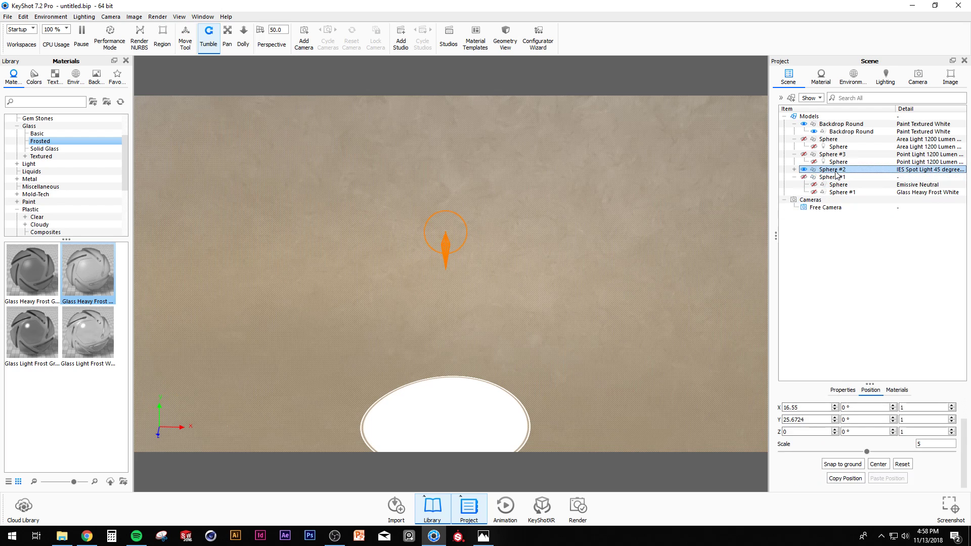
double_click(834, 171)
double_click(832, 178)
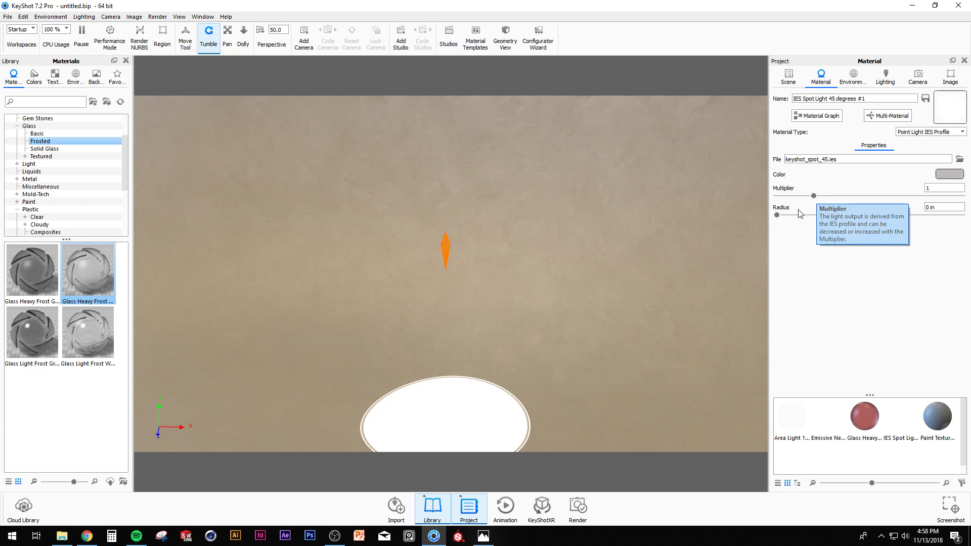
left_click_drag(778, 215, 934, 216)
left_click_drag(583, 258, 694, 275)
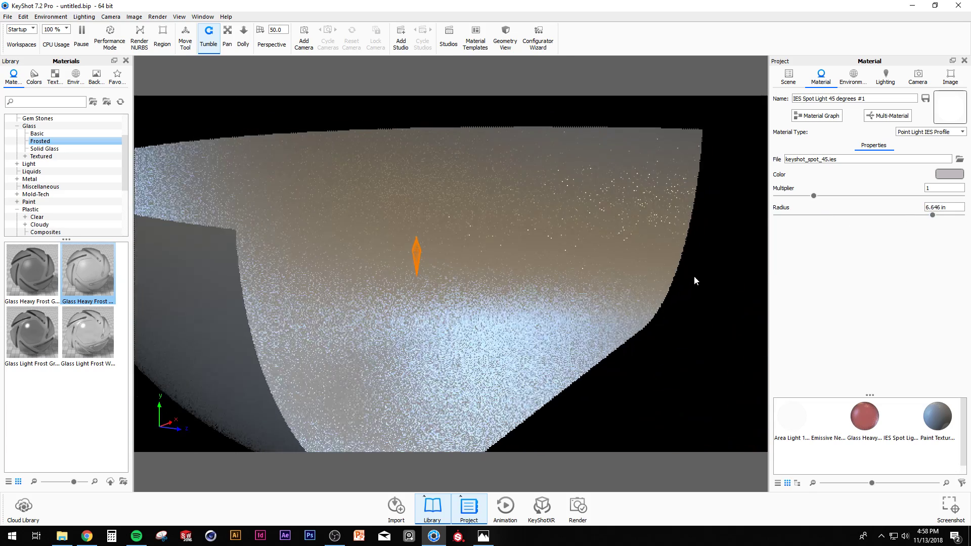
left_click_drag(602, 291, 498, 335)
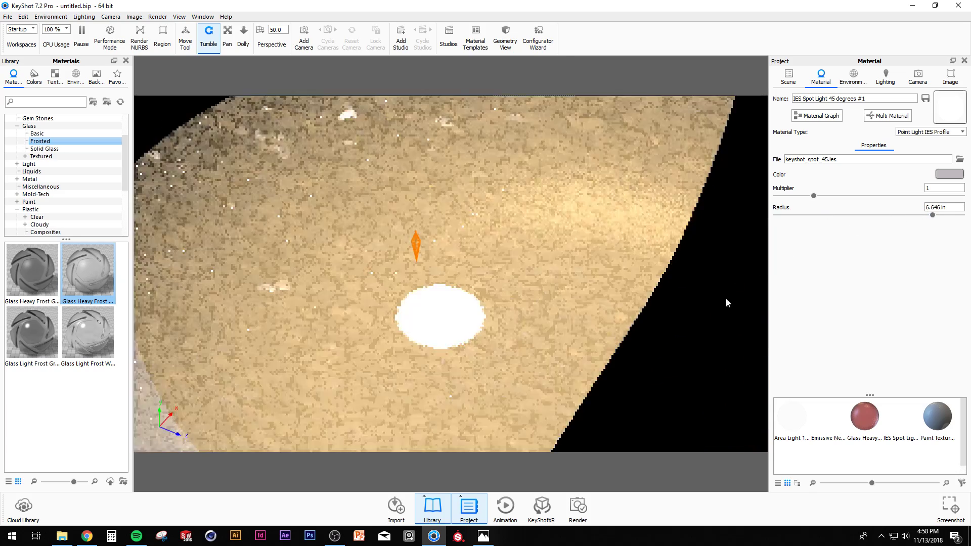
- Return the IES spot light's radius to 0 in and lower its multiplier to 0.795
left_click_drag(934, 215, 750, 213)
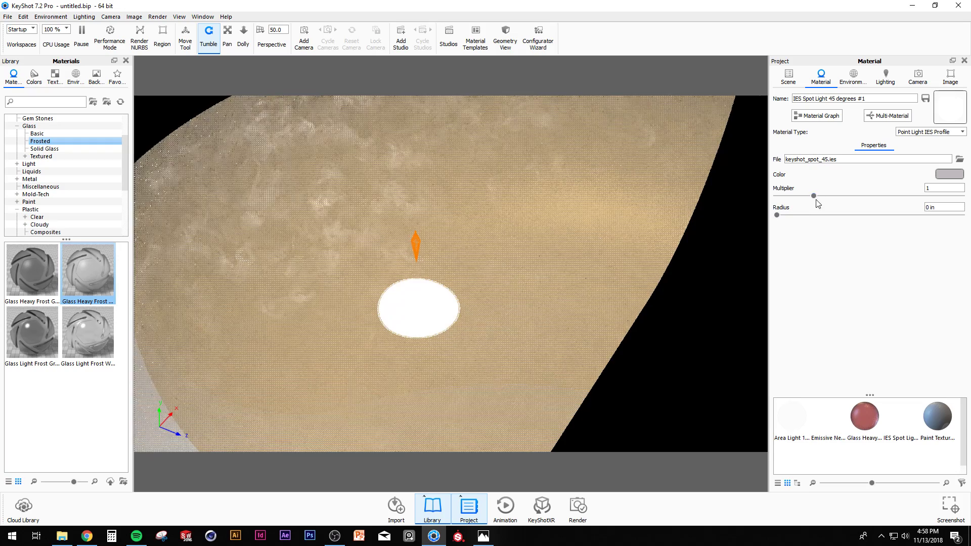
mouse_move(814, 196)
left_mouse_down()
mouse_move(898, 196)
mouse_move(774, 200)
mouse_move(806, 201)
left_mouse_up()
left_click_drag(518, 295, 485, 303)
scroll(59, 177, "down", 3)
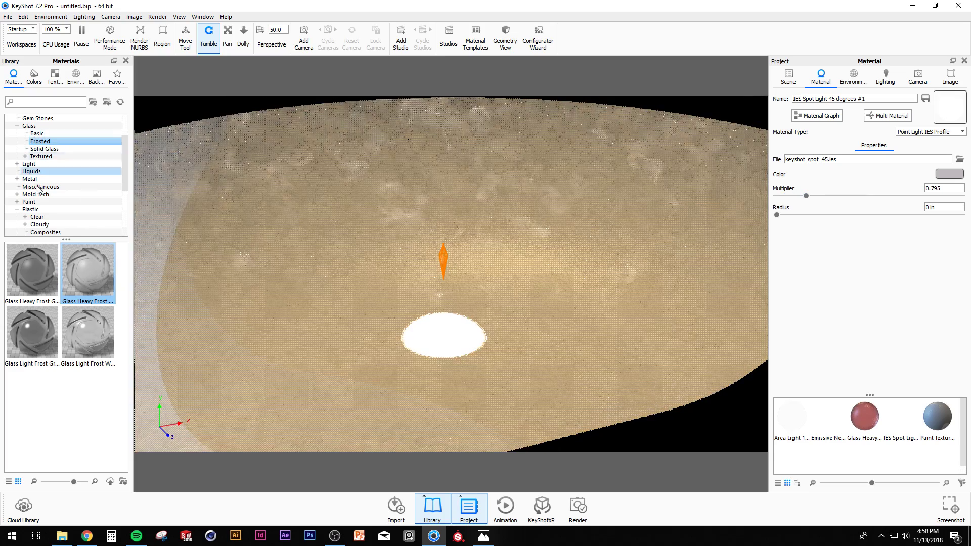
- Apply the Single square LED 3000K 15° material from the library's IES lights to the sphere in Sphere #2
scroll(45, 217, "up", 6)
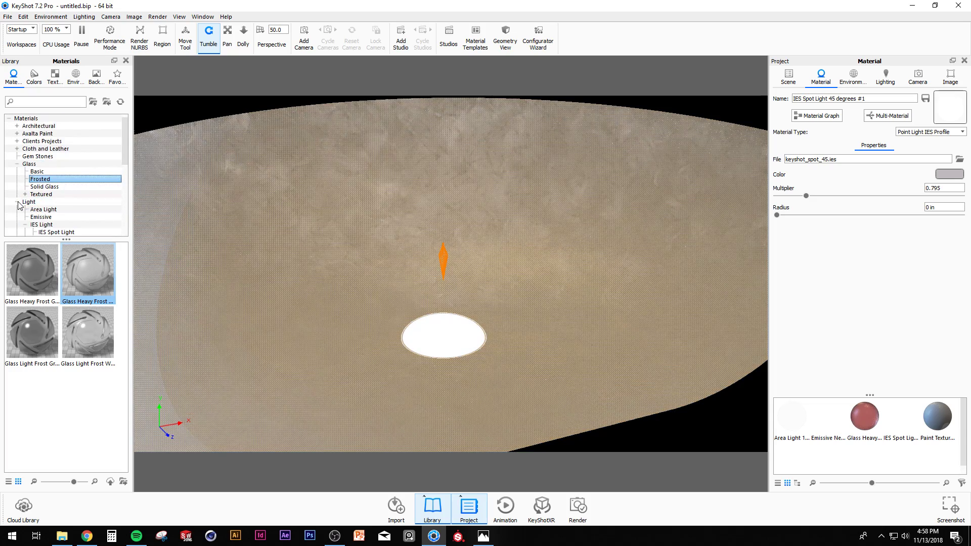
left_click(42, 224)
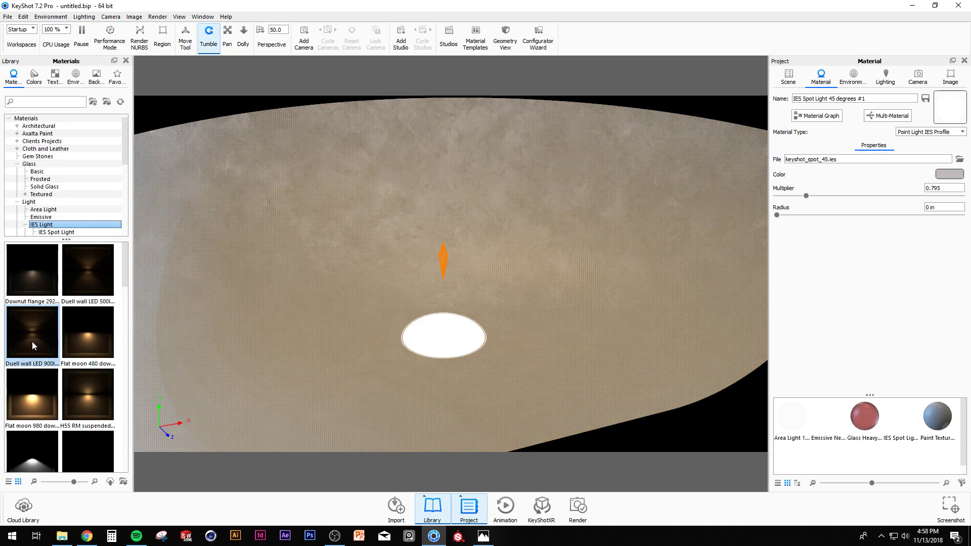
scroll(92, 387, "down", 5)
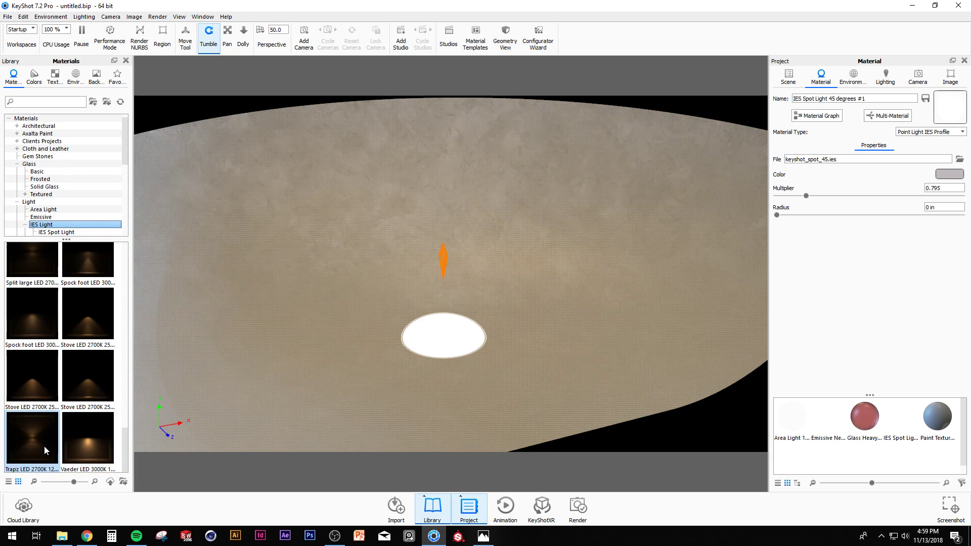
left_click(86, 265)
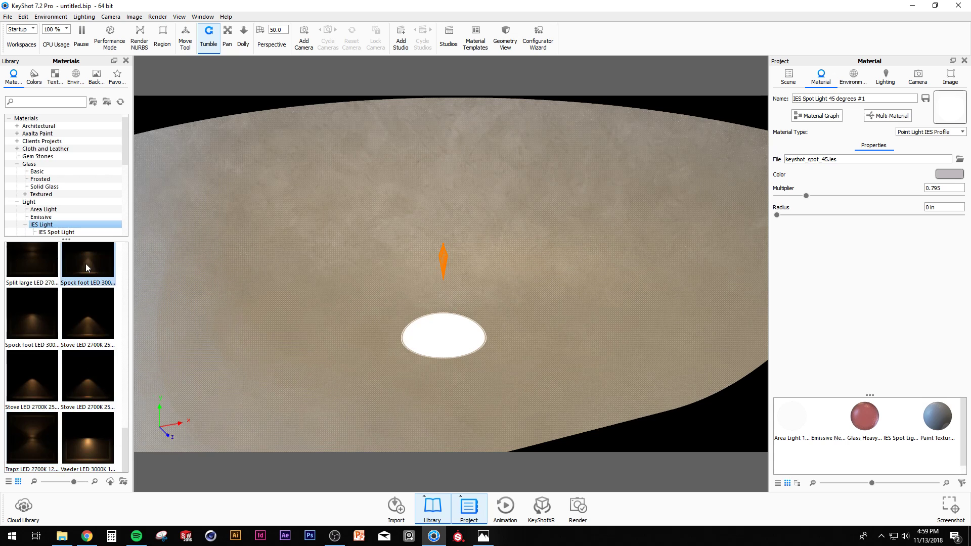
scroll(88, 261, "up", 3)
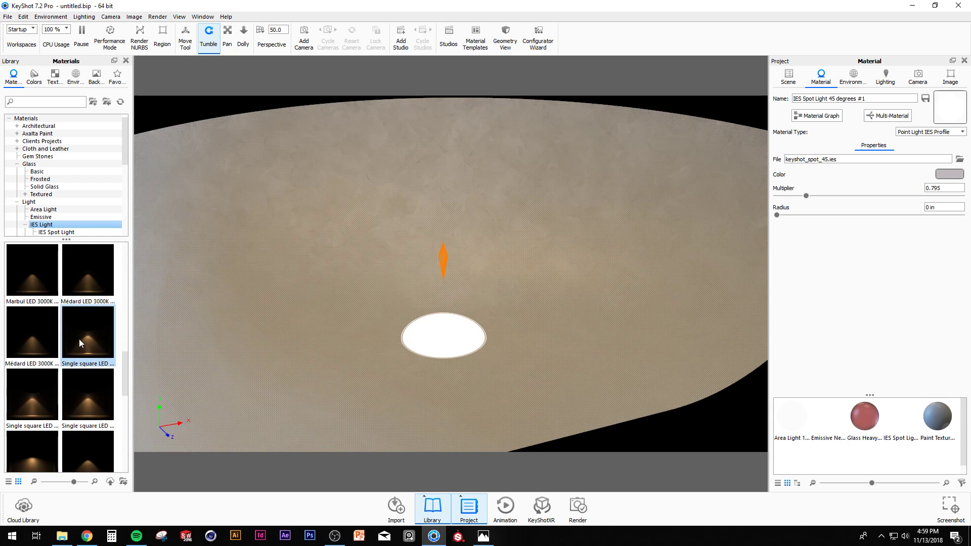
left_click_drag(84, 336, 443, 259)
left_click(790, 77)
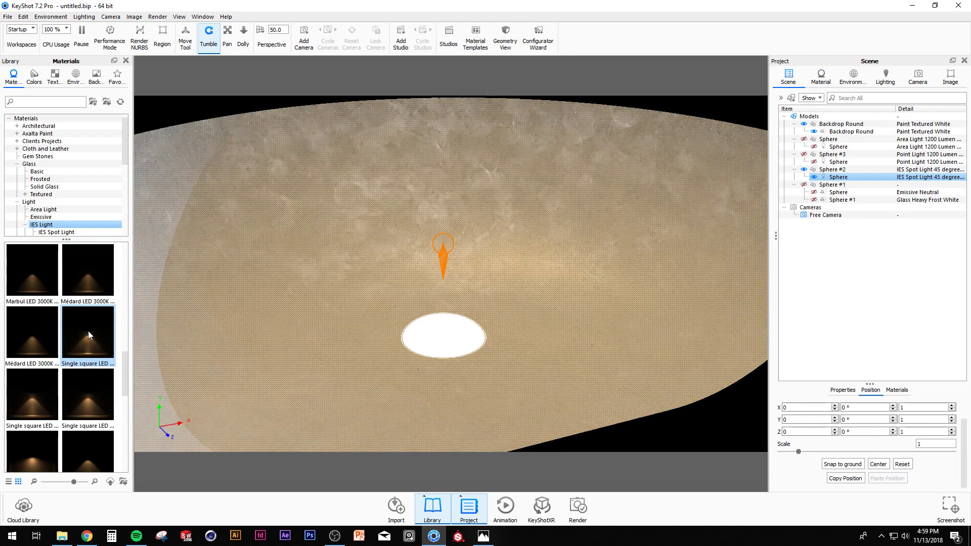
mouse_move(91, 335)
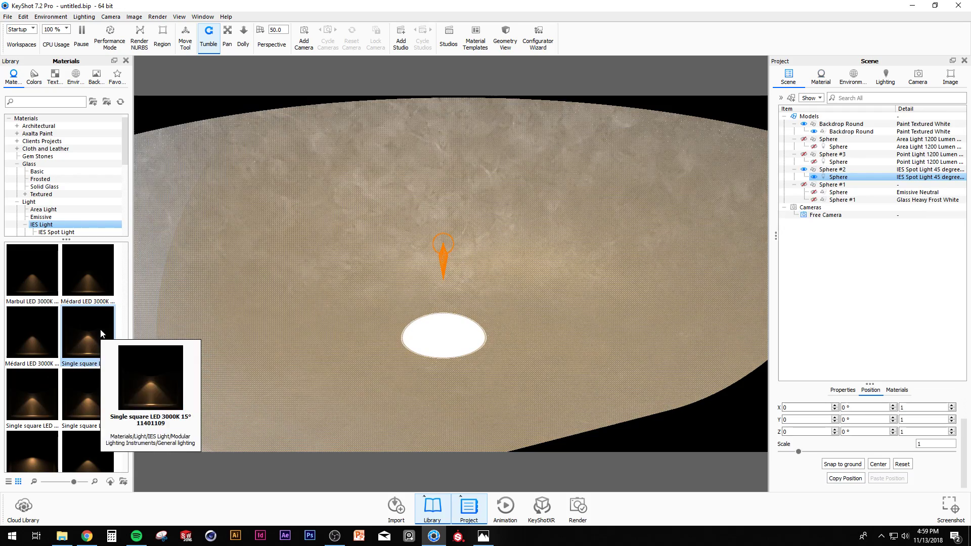
left_click_drag(84, 332, 838, 178)
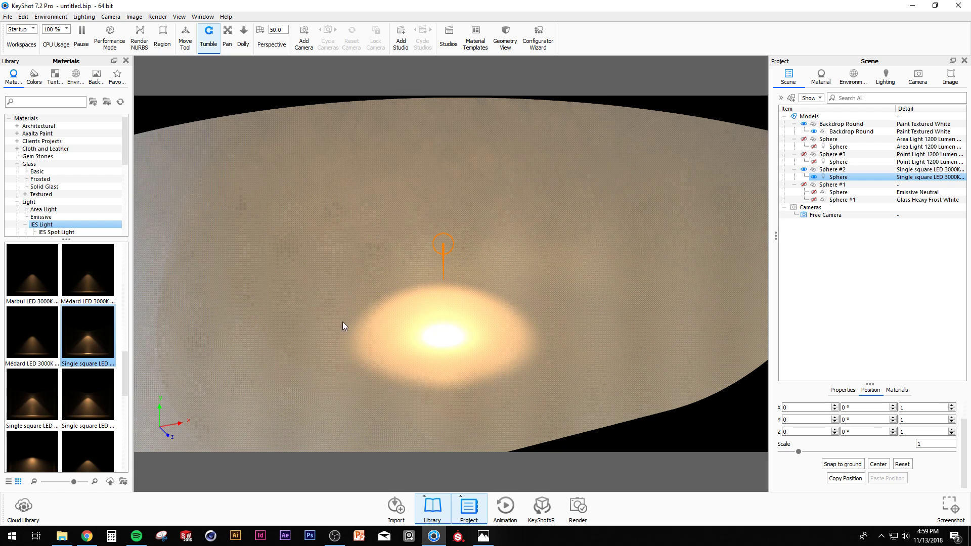
- Try a larger radius on the Single square LED light, return it to 0 in, and set the multiplier to 0.81
double_click(833, 177)
left_click_drag(778, 217, 946, 218)
left_click_drag(970, 216, 709, 228)
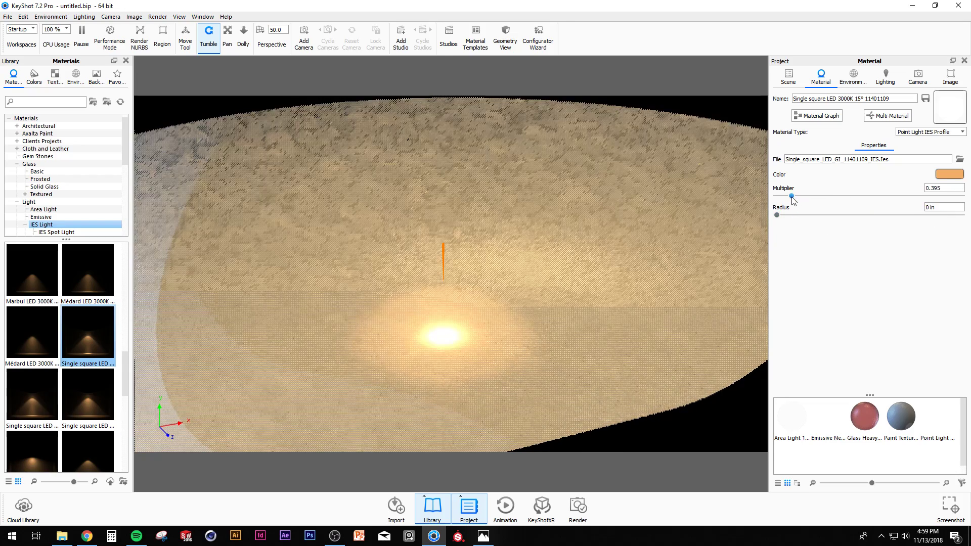
mouse_move(792, 199)
left_mouse_down()
mouse_move(839, 199)
mouse_move(810, 199)
left_mouse_up()
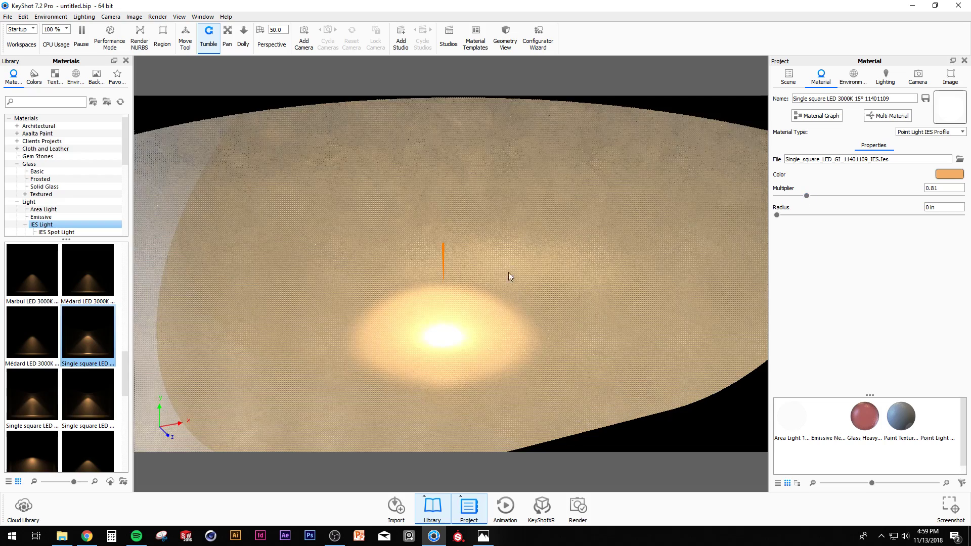
- Rotate the Single square LED sphere in Sphere #2 by 45° about its X axis with the Move Tool
left_click(788, 77)
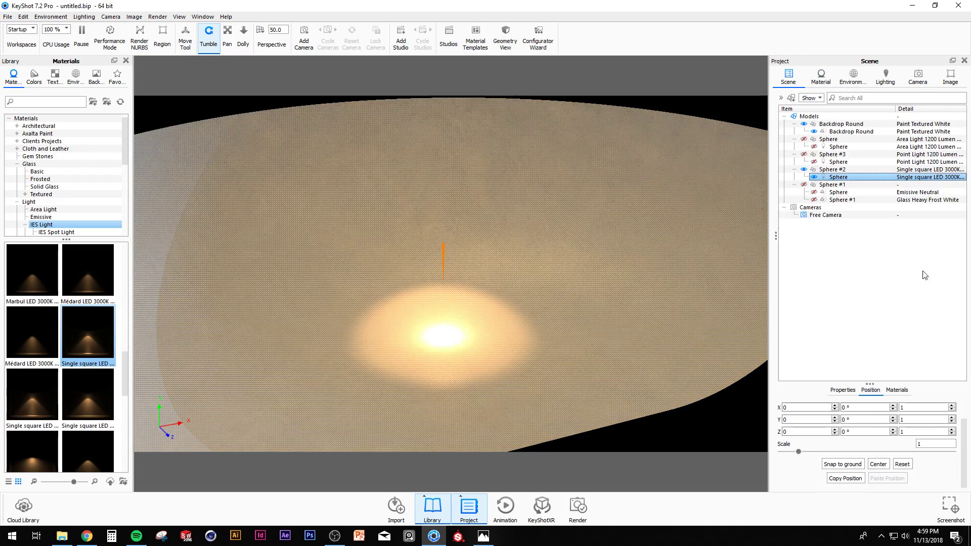
left_click(871, 390)
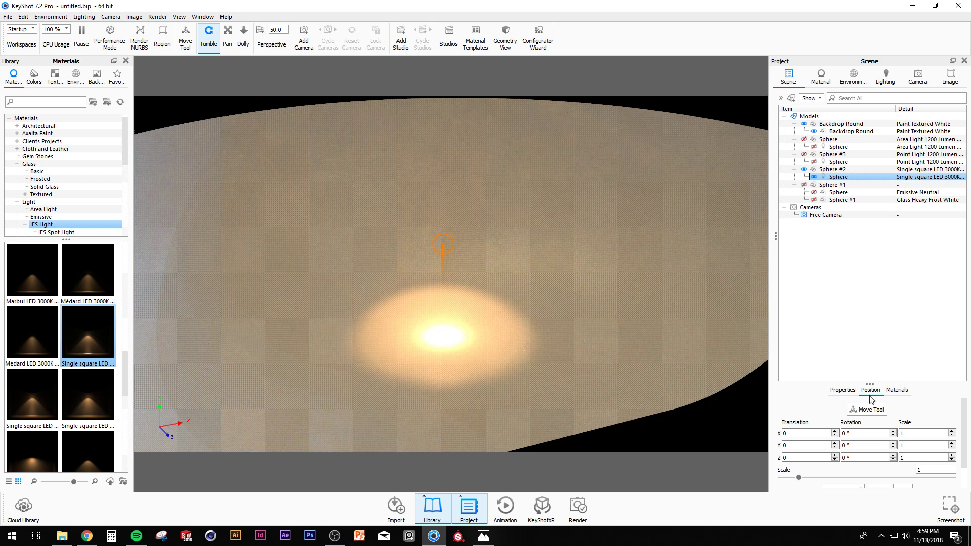
left_click(869, 411)
left_click_drag(448, 199, 454, 236)
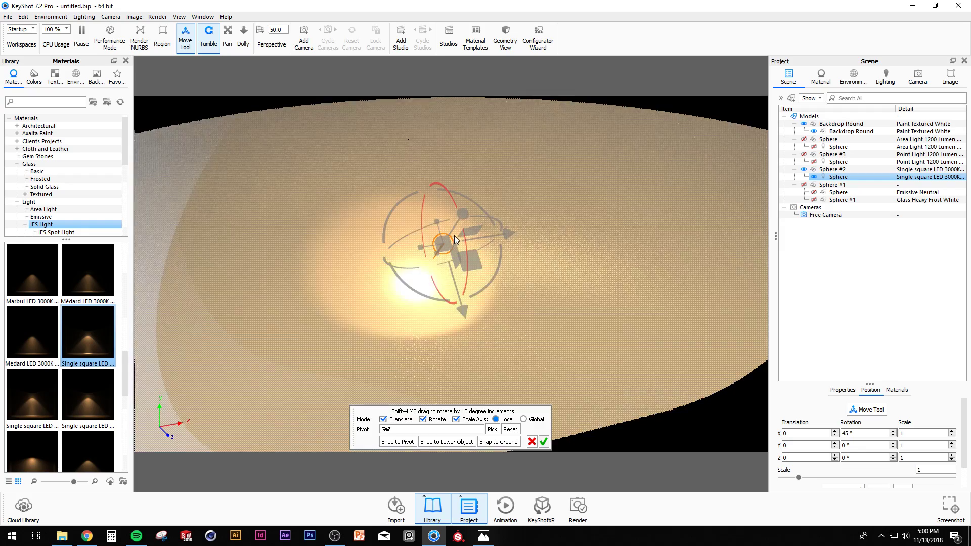
left_click(544, 441)
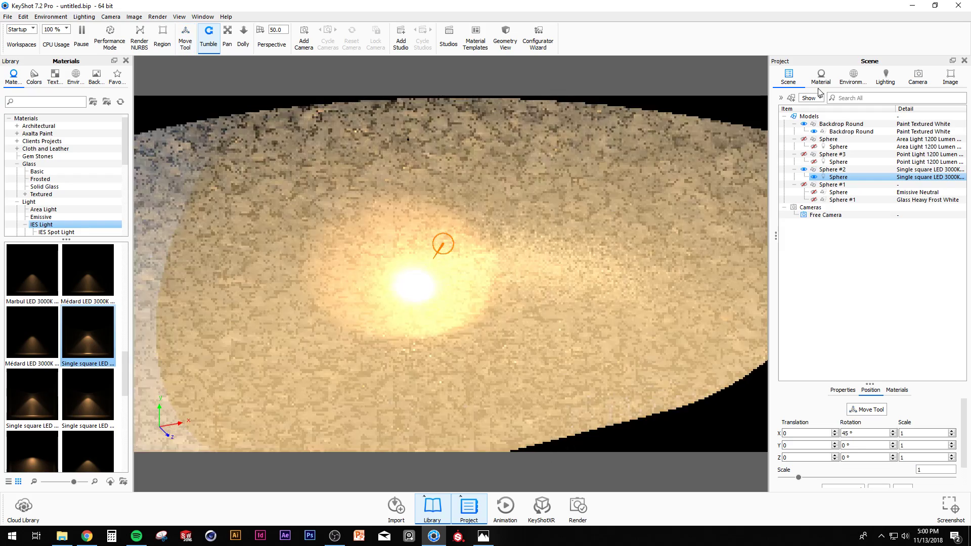
- Hide the Sphere #2 model and show the Sphere #3 point light instead
left_click(806, 171)
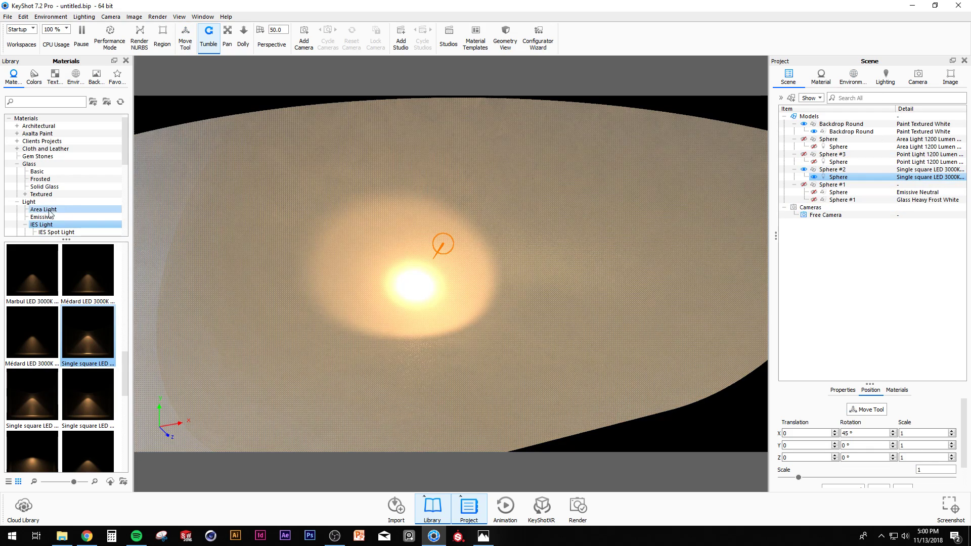
left_click(836, 170)
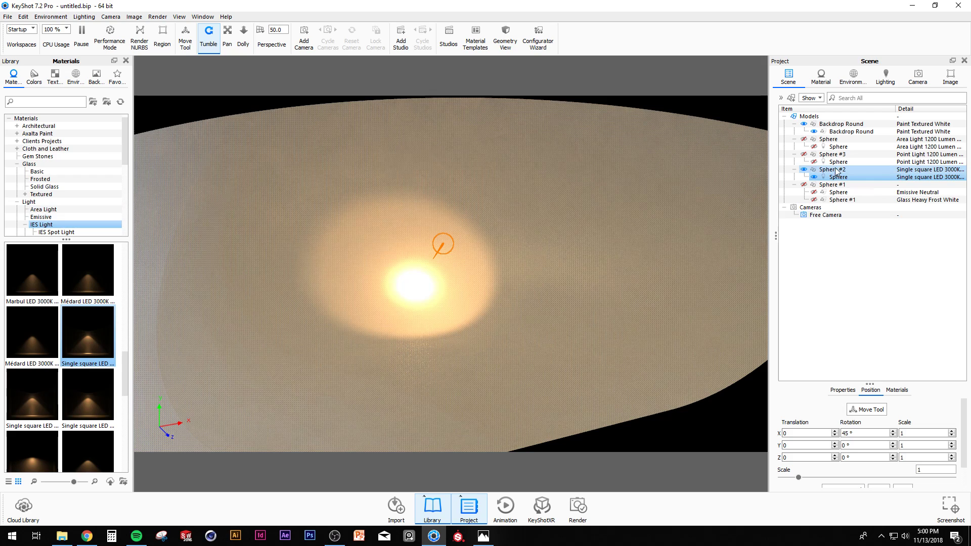
left_click(836, 170)
scroll(639, 298, "down", 5)
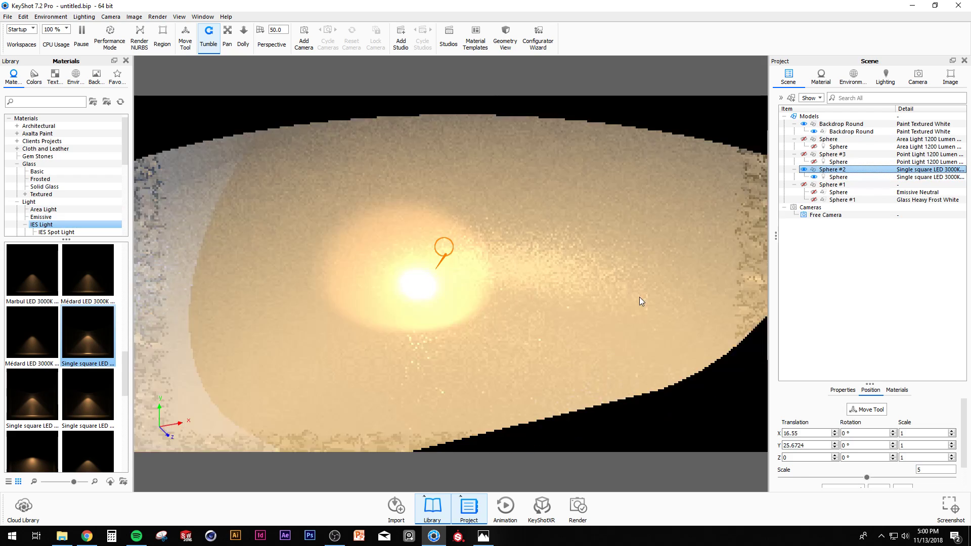
left_click_drag(595, 300, 622, 285)
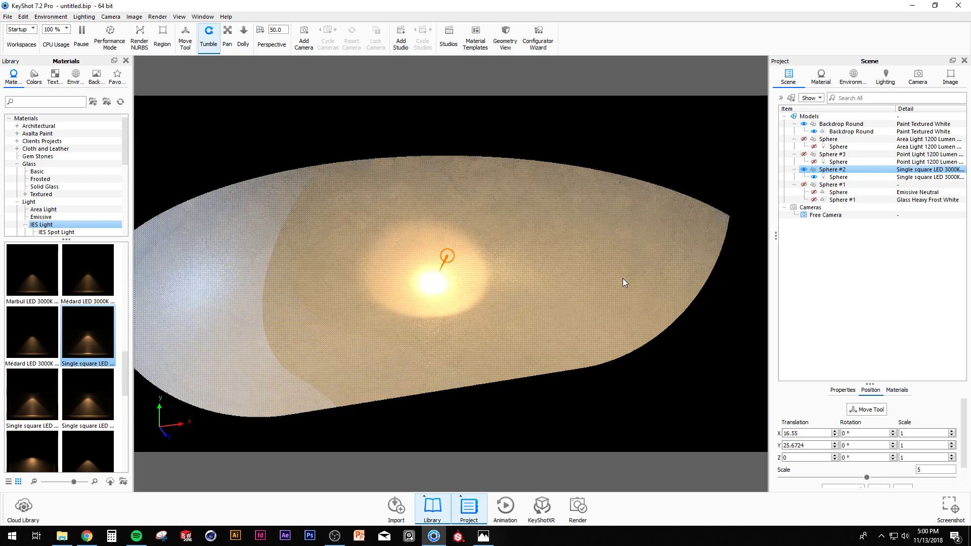
scroll(467, 261, "up", 3)
left_click(803, 170)
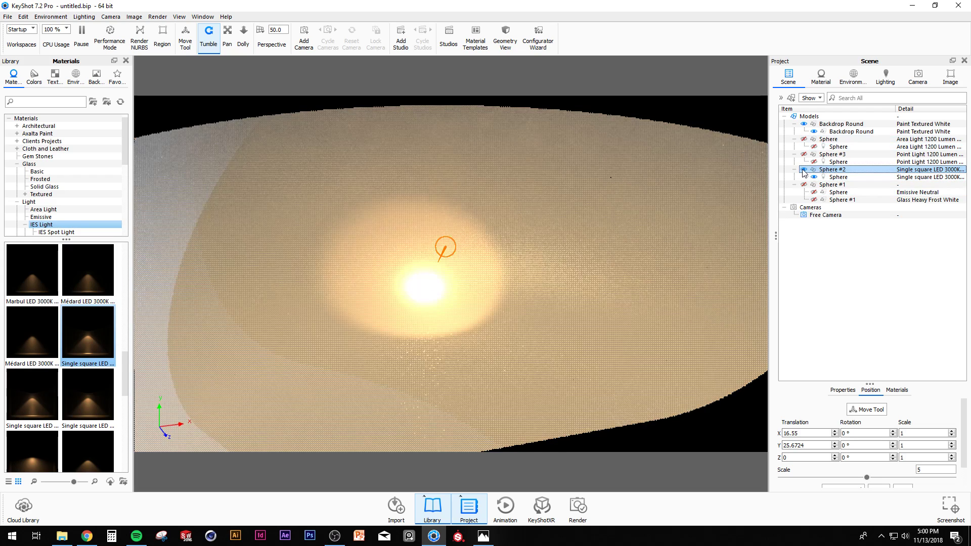
left_click(804, 170)
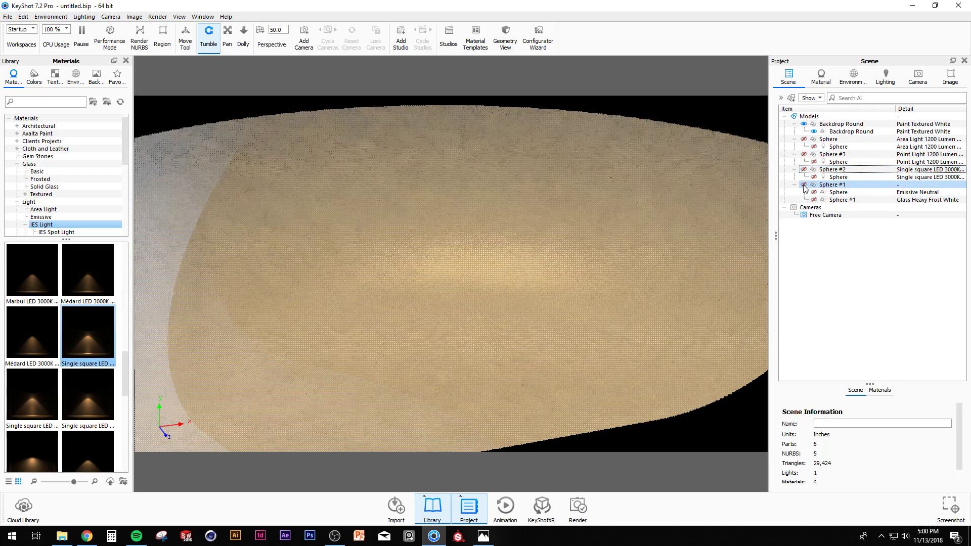
left_click(818, 147)
left_click(804, 154)
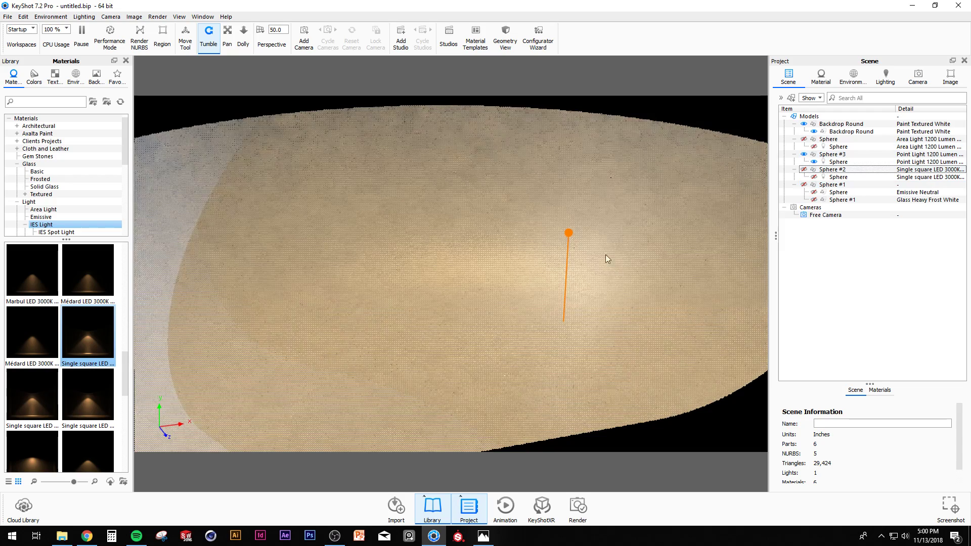
- Open the material of Sphere #3's point light and change its color to light red
double_click(569, 234)
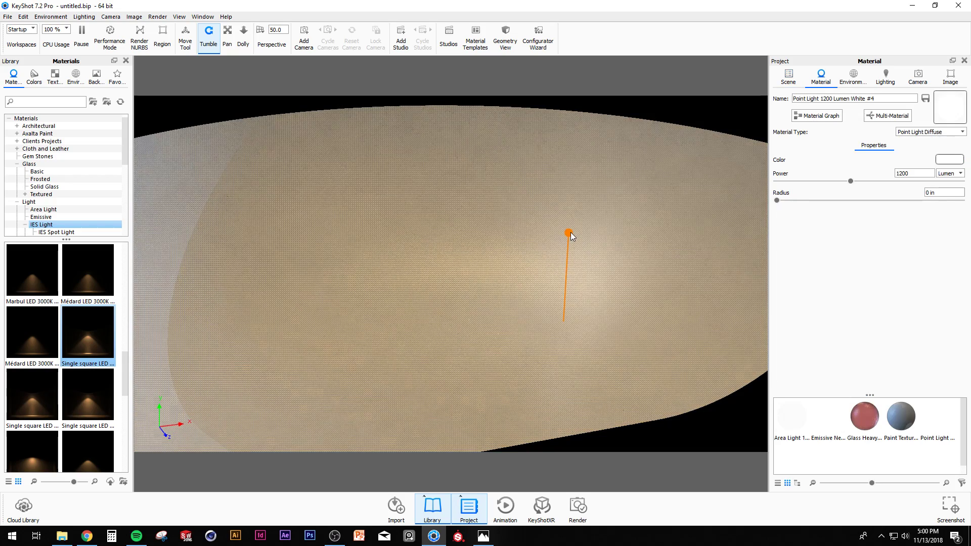
left_click(951, 160)
left_click(907, 154)
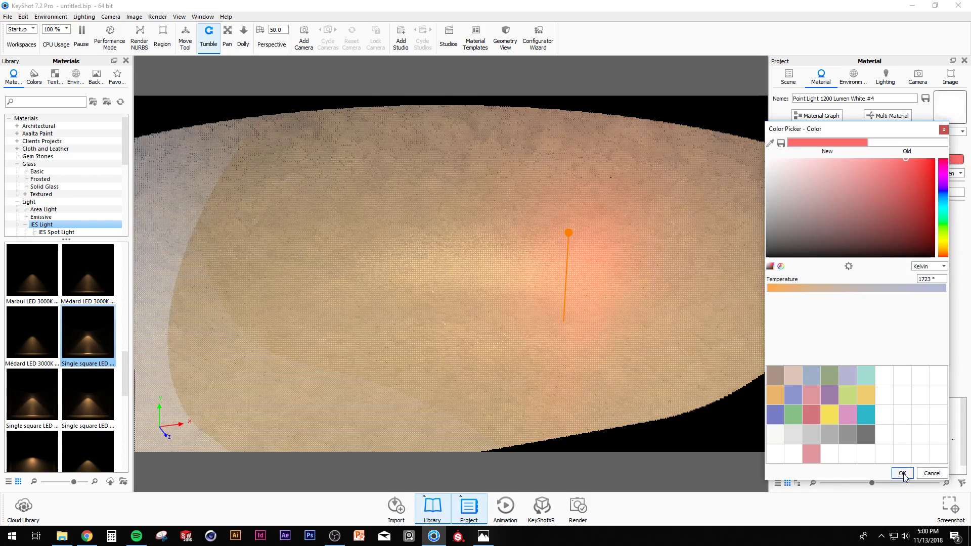
left_click(903, 473)
- Raise the Sphere #3 point light's radius to 3.343 in and set its power to 3000 lumen
left_click_drag(778, 200, 934, 201)
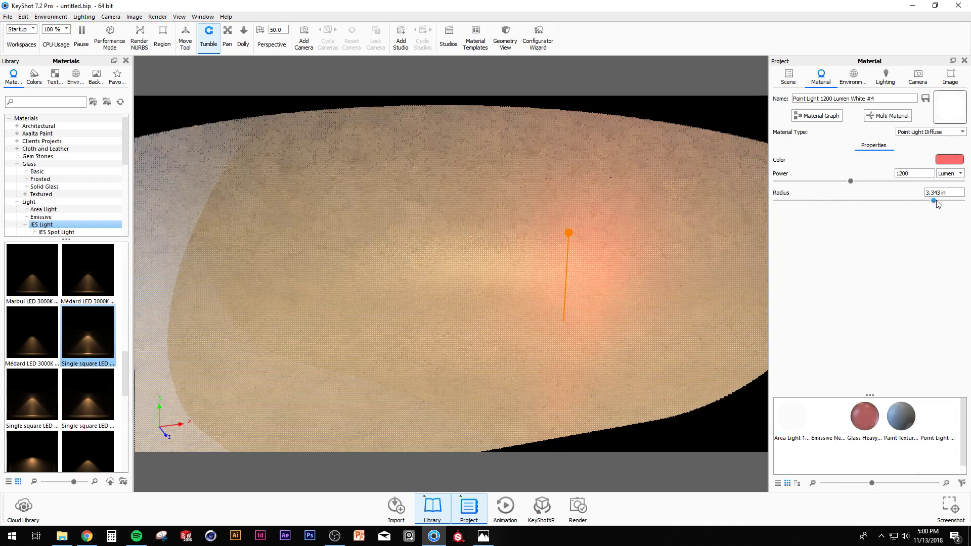
left_click(938, 175)
left_click_drag(929, 174, 844, 173)
type("3000")
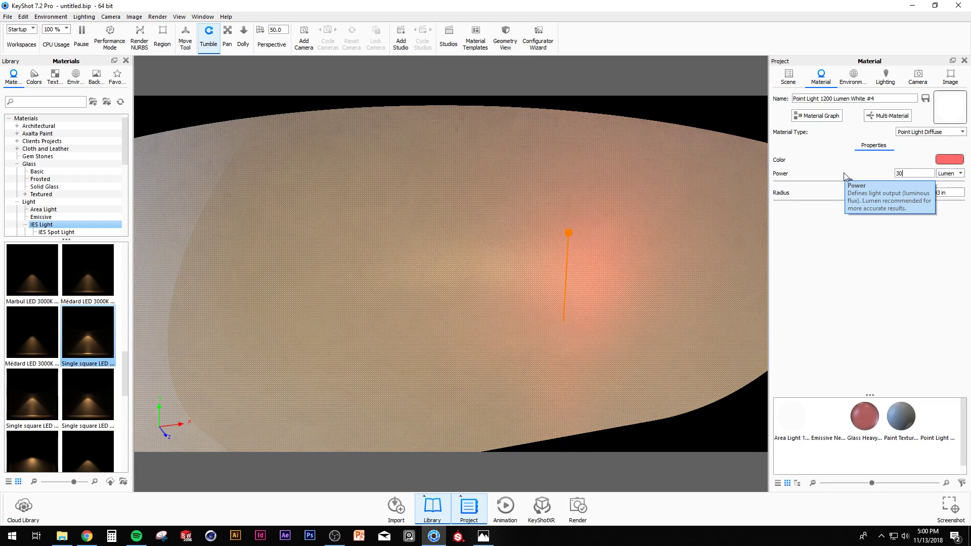
key("Return")
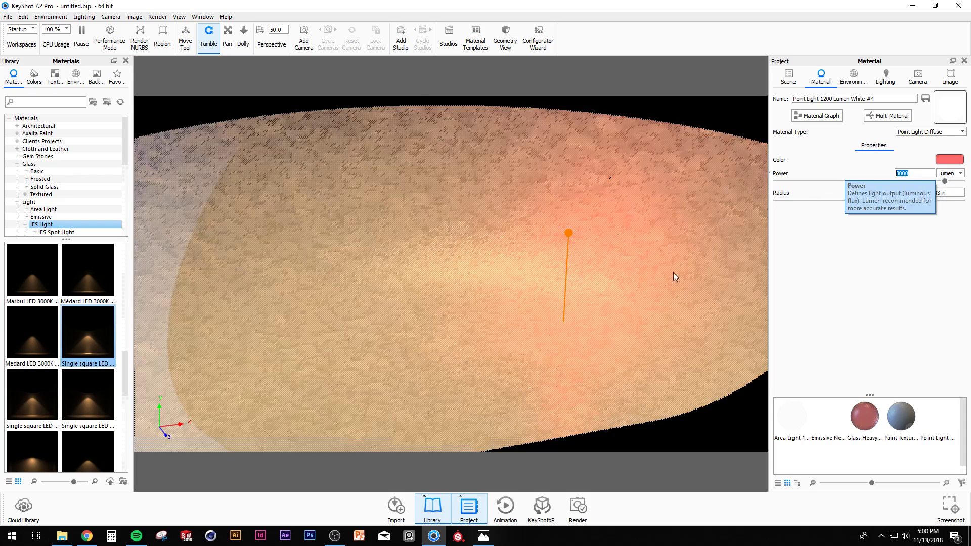
- Add a plane to the scene and raise it above the backdrop to a Y translation of 47.072
scroll(618, 320, "down", 6)
left_click_drag(612, 320, 694, 310)
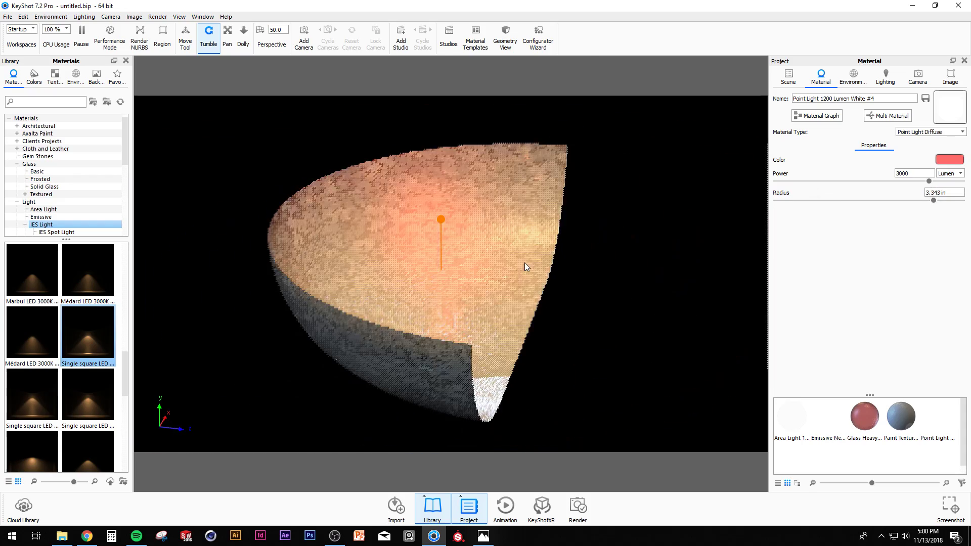
scroll(495, 240, "up", 6)
left_click_drag(528, 266, 739, 235)
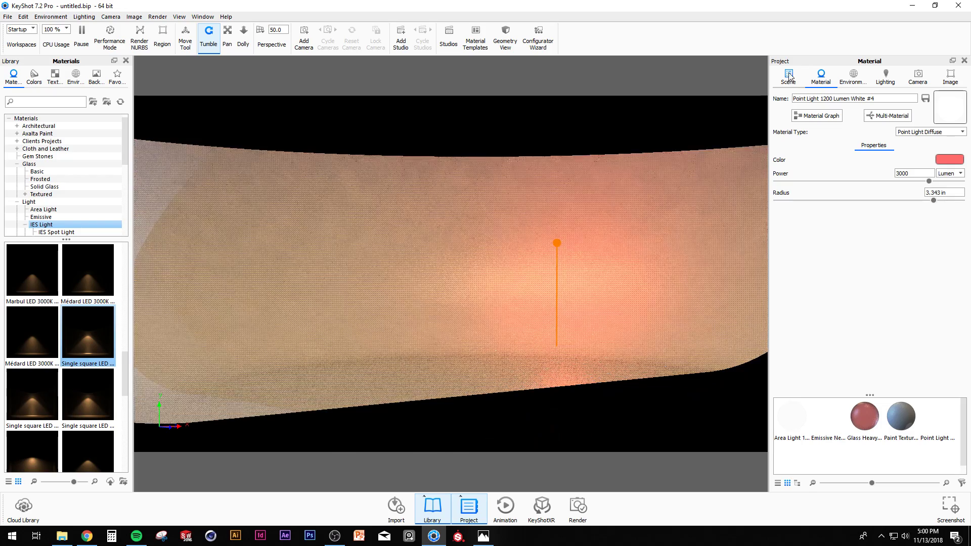
left_click_drag(601, 318, 657, 212)
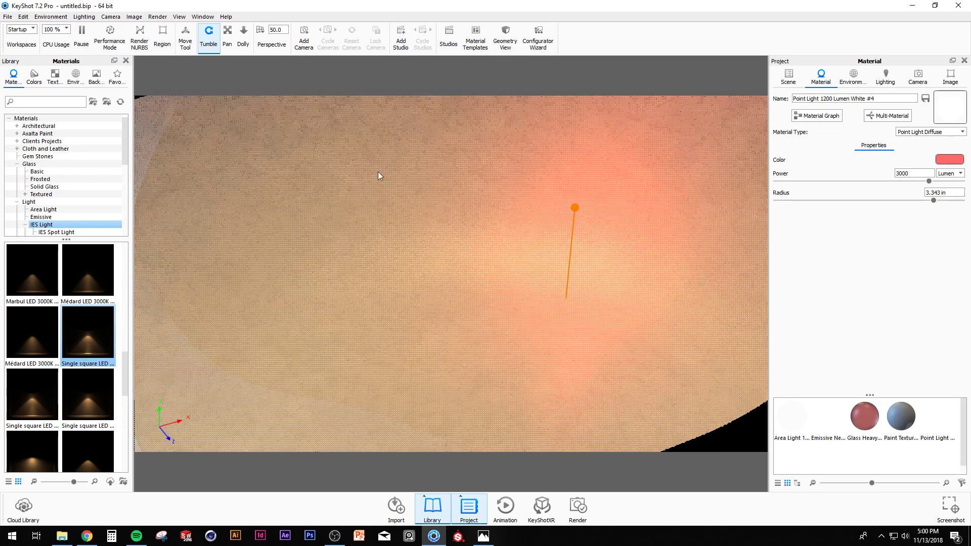
left_click(789, 77)
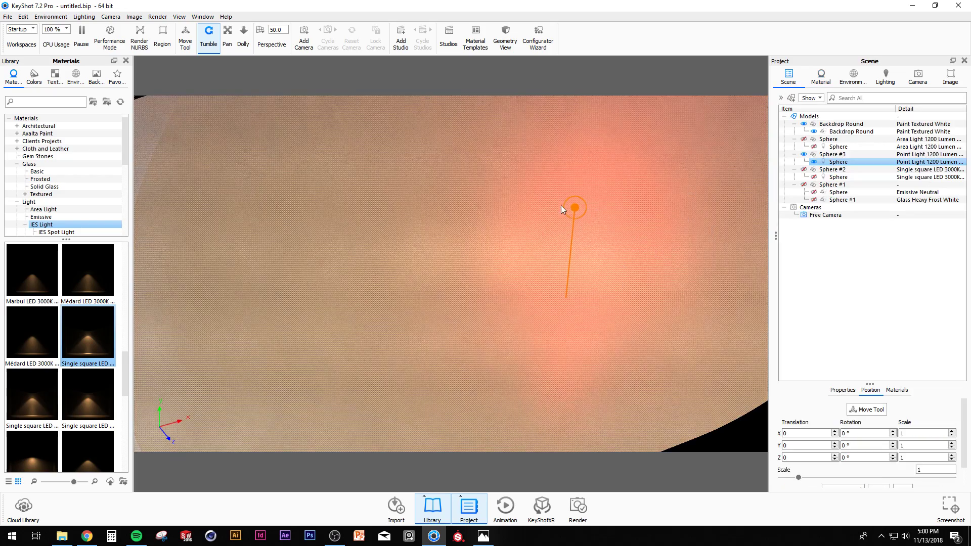
left_click(24, 17)
mouse_move(35, 55)
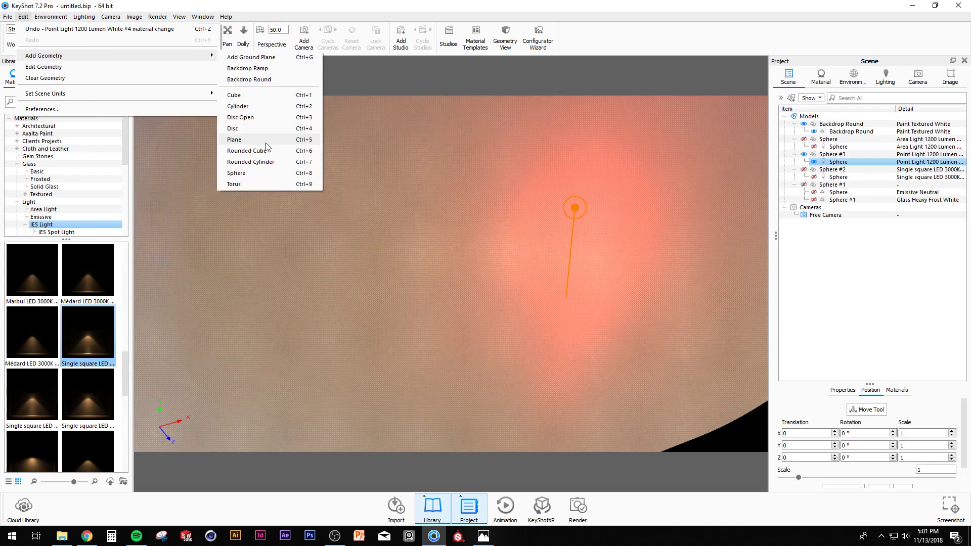
left_click(266, 143)
left_click_drag(370, 304, 366, 56)
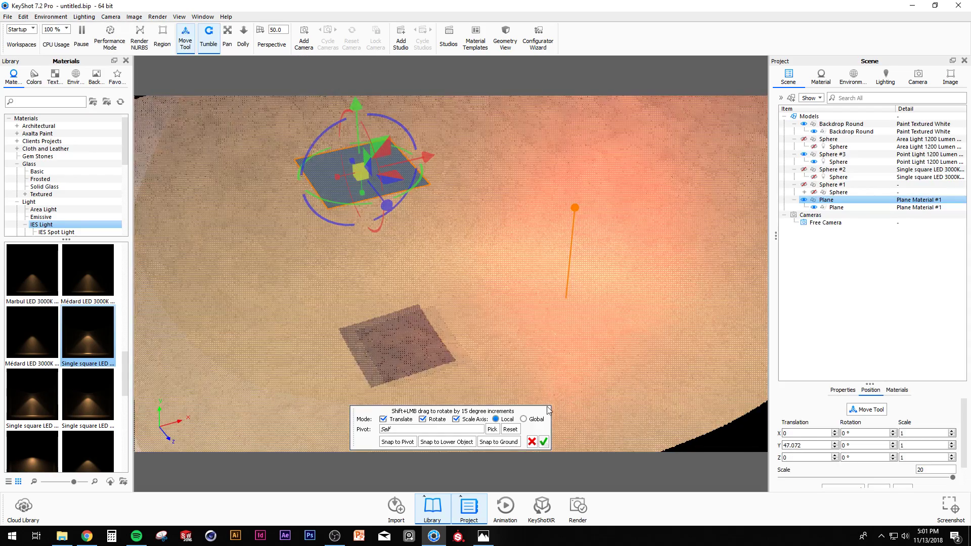
left_click(544, 441)
- Copy the red point light material from Sphere #3 and paste it unlinked onto the plane
left_click(575, 207)
right_click(575, 208)
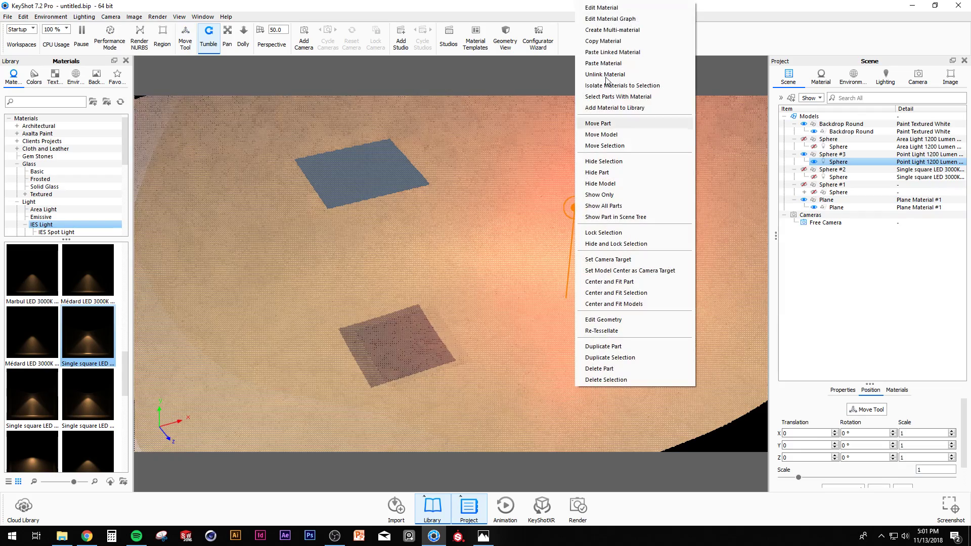
left_click(354, 187)
left_click(359, 180)
right_click(359, 180)
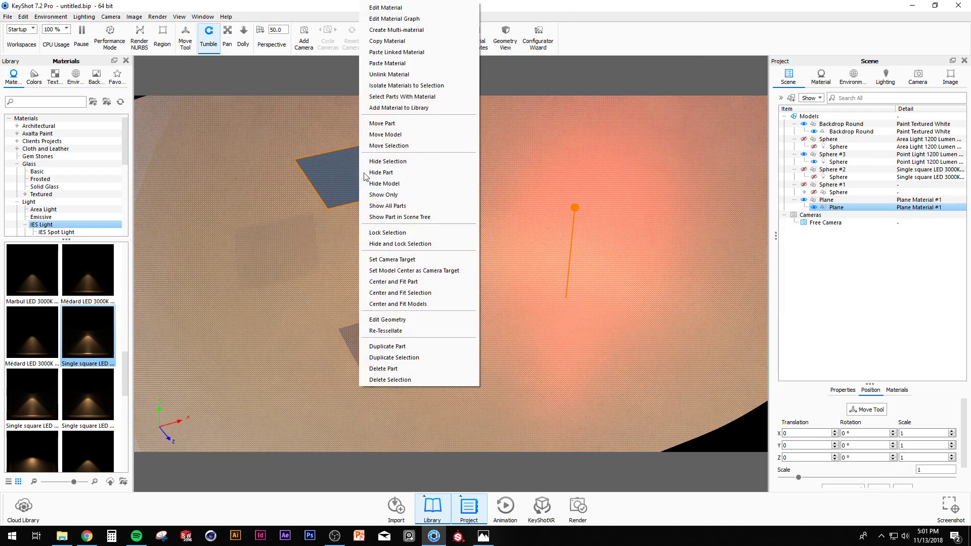
left_click(388, 63)
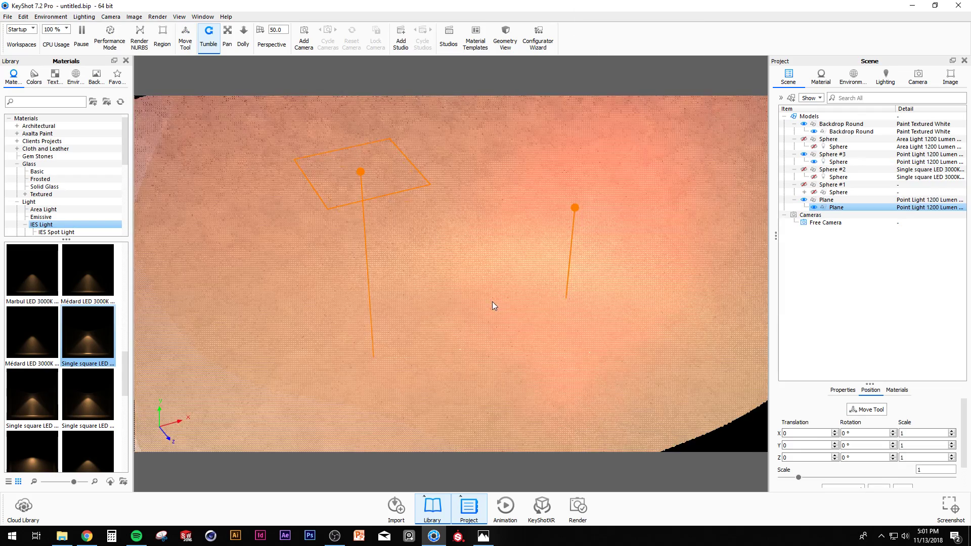
- Open the material of the plane's point light, try a radius of 0 in, and set the radius to 1 in
scroll(493, 301, "down", 5)
double_click(406, 224)
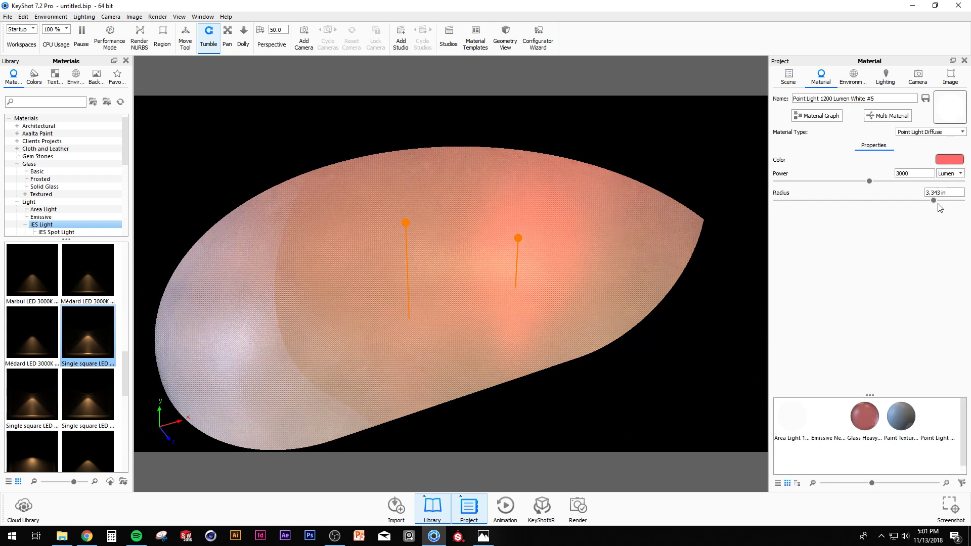
key("Return")
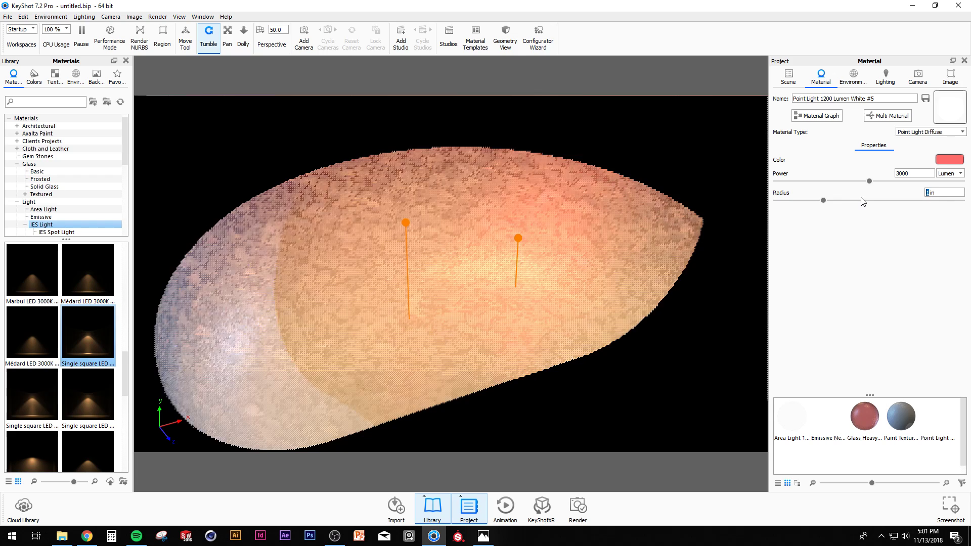
type("0")
key("Return")
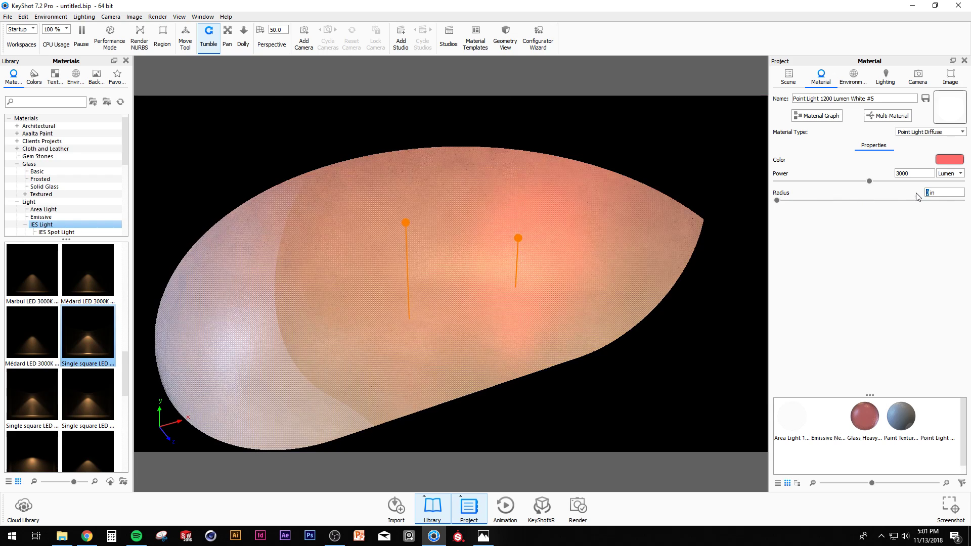
type("1")
key("Return")
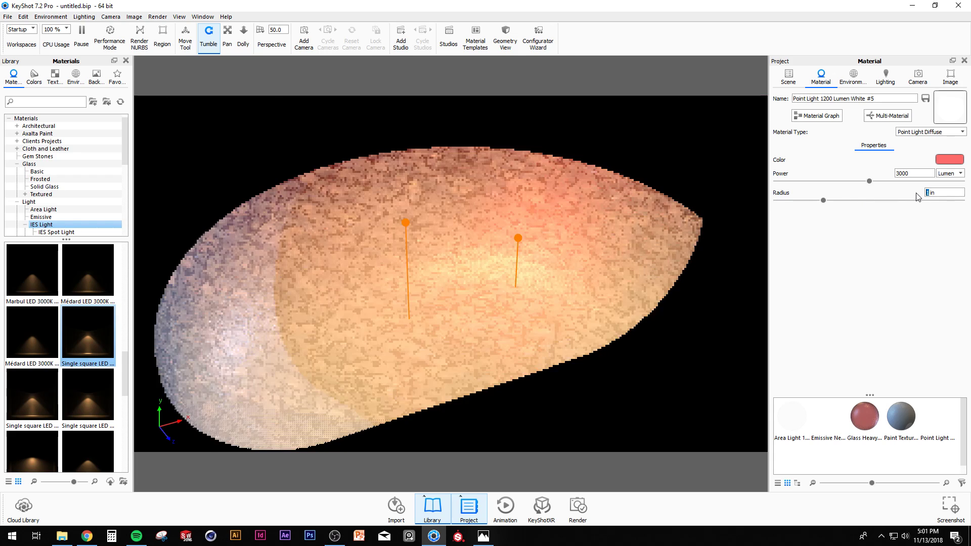
- Hide the Sphere #3 model in the scene tree
left_click(788, 77)
left_click(806, 156)
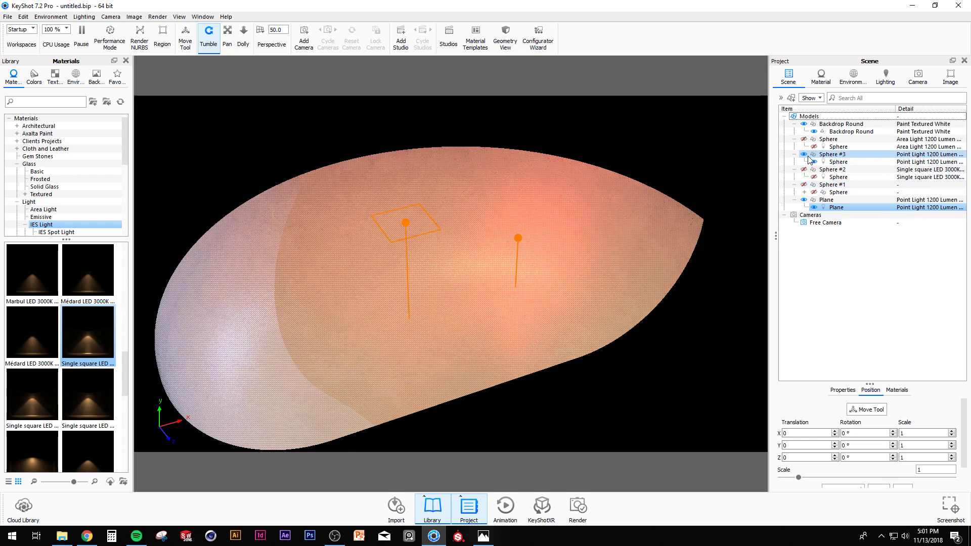
left_click(804, 155)
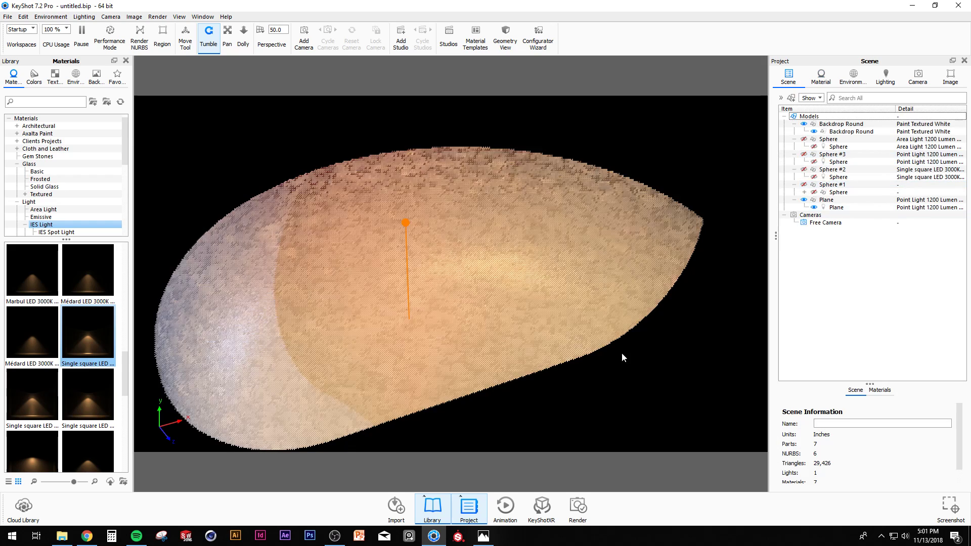
- Lower the plane part toward the floor with the Move Tool to a Y translation of -1.8111
left_click(405, 226)
scroll(412, 239, "up", 3)
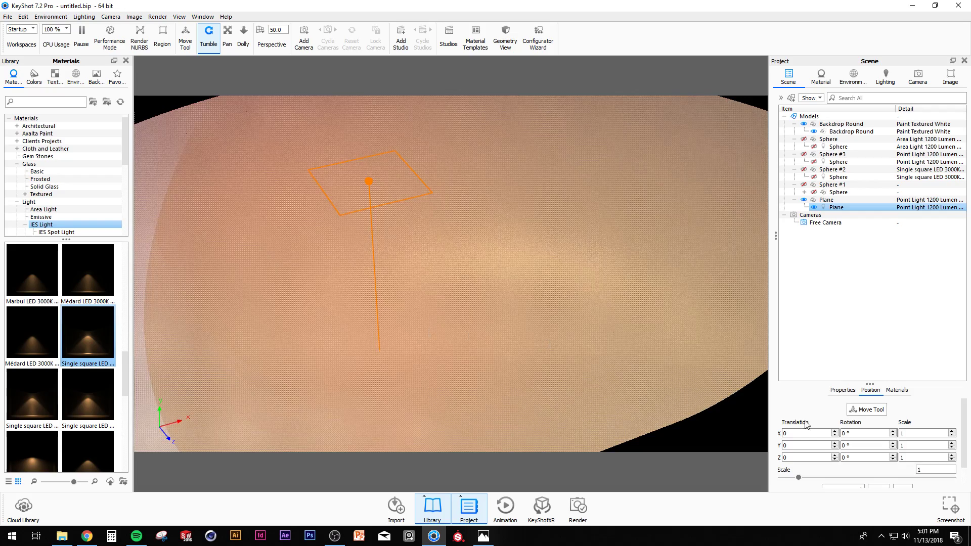
left_click(867, 410)
left_click_drag(368, 119, 361, 324)
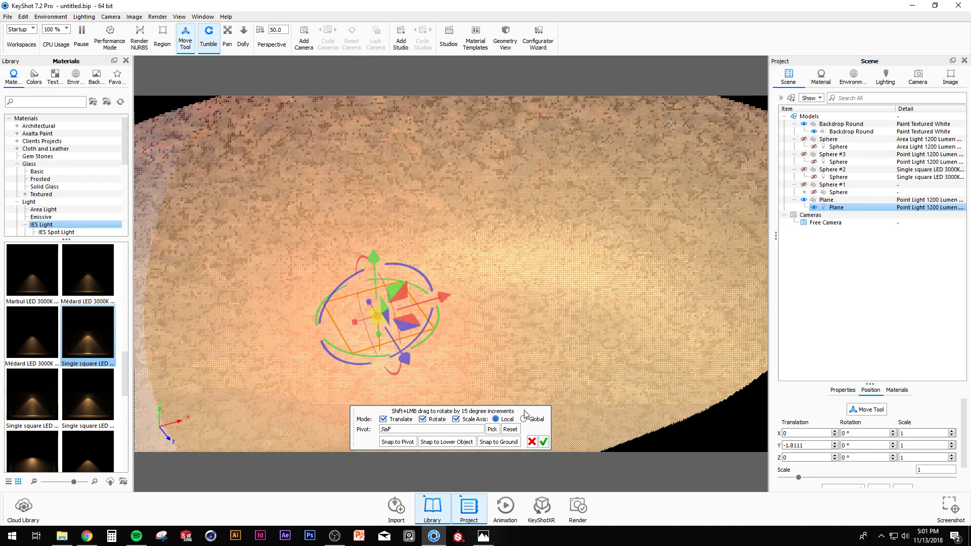
left_click(544, 442)
- Review the material properties of the plane's point light and view the library's Point Light materials
left_click_drag(440, 376, 467, 317)
scroll(466, 317, "up", 5)
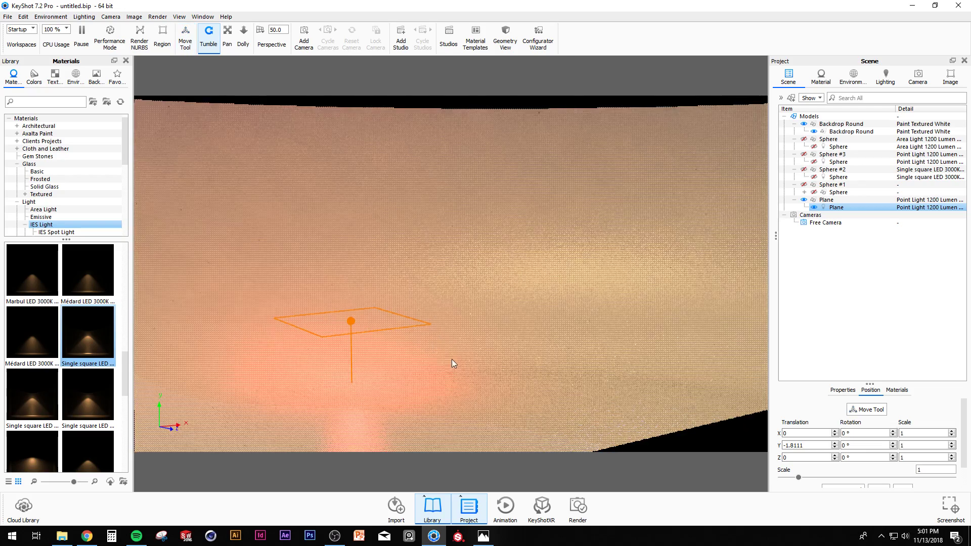
double_click(353, 320)
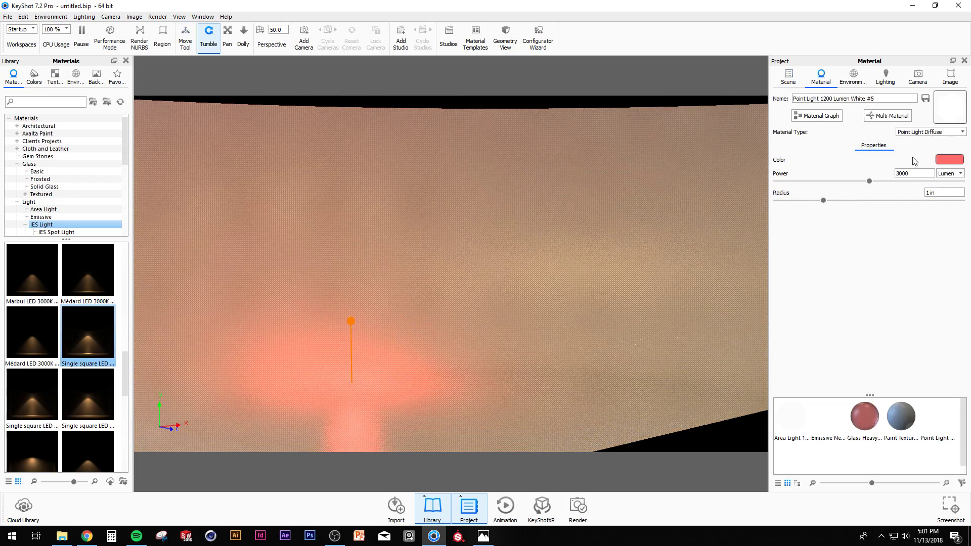
scroll(512, 351, "down", 3)
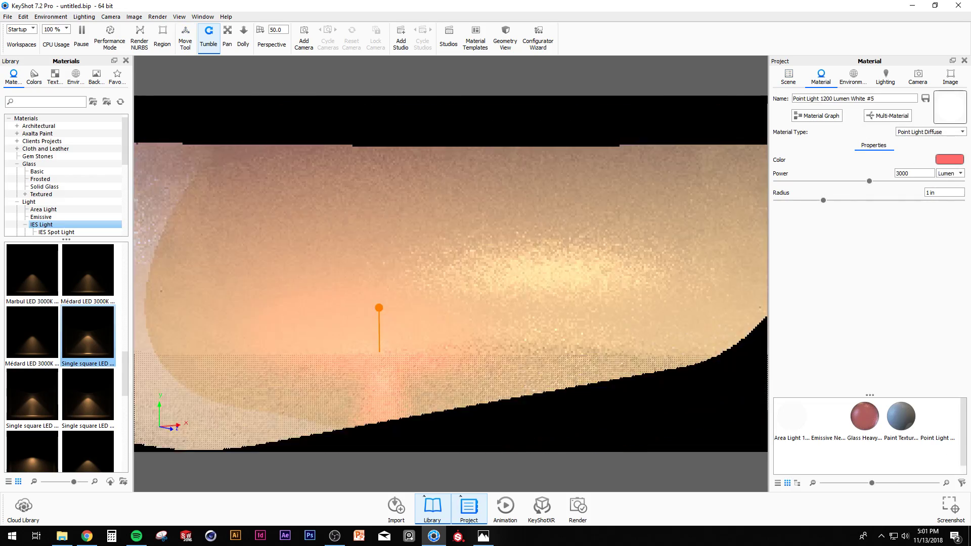
scroll(51, 213, "down", 3)
left_click(44, 179)
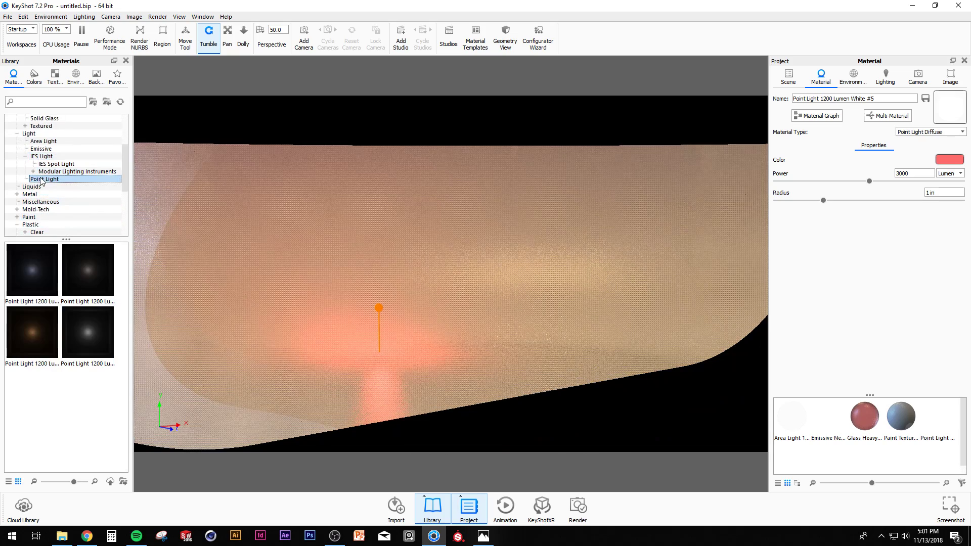
left_click_drag(390, 357, 449, 261)
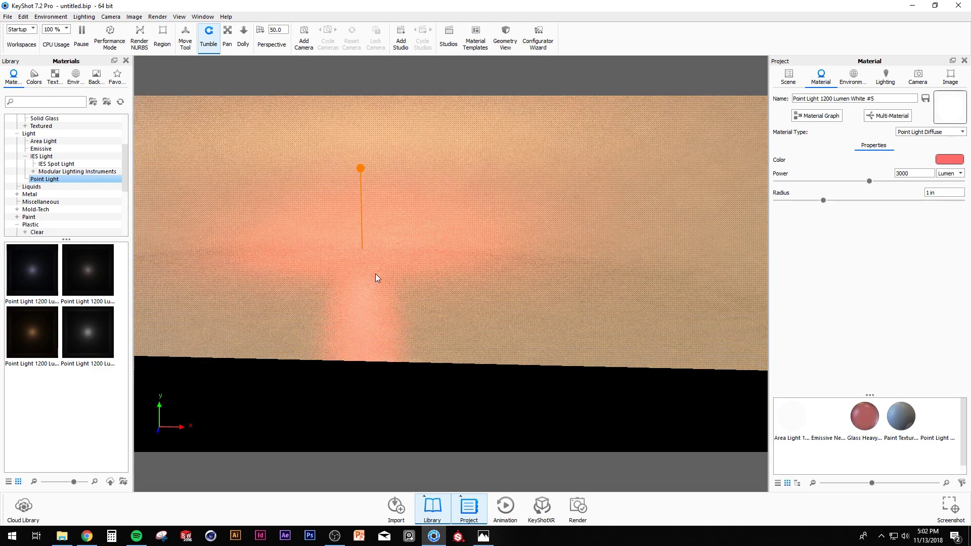
- Browse the IES Spot Light and IES Light materials in the library
left_click(789, 77)
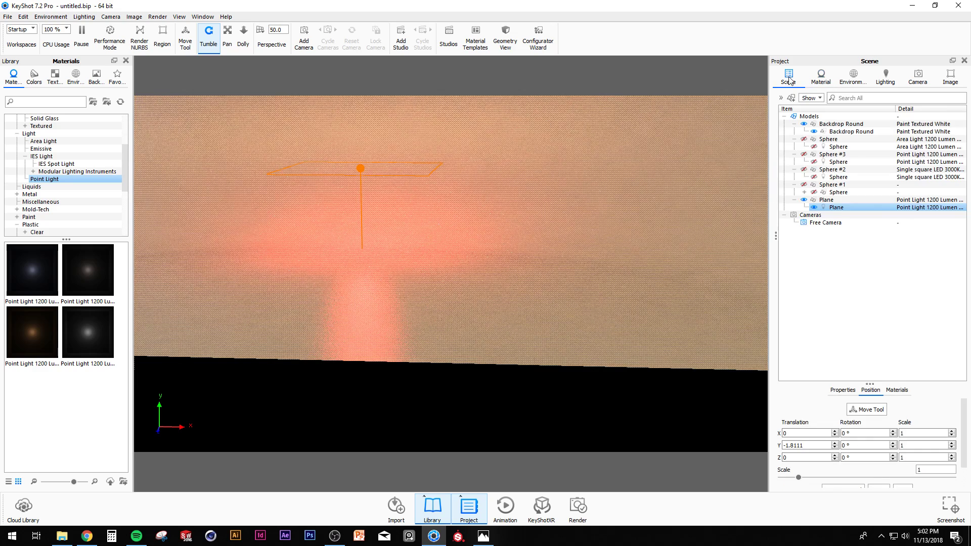
left_click(56, 164)
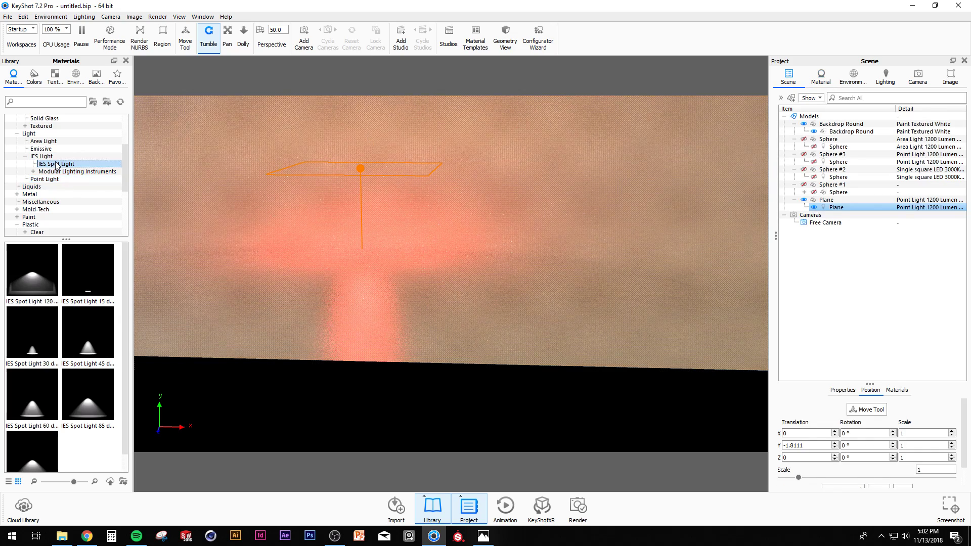
scroll(84, 318, "down", 1)
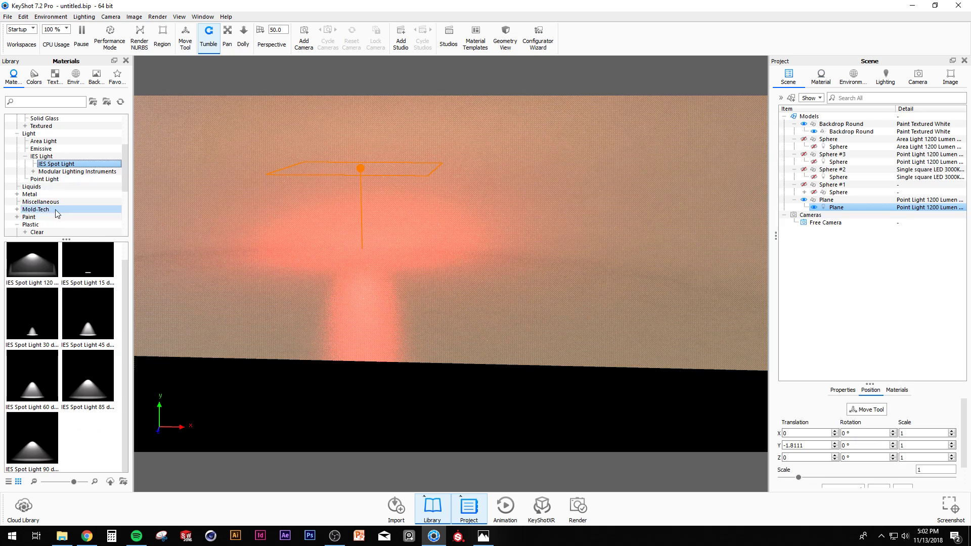
left_click(42, 156)
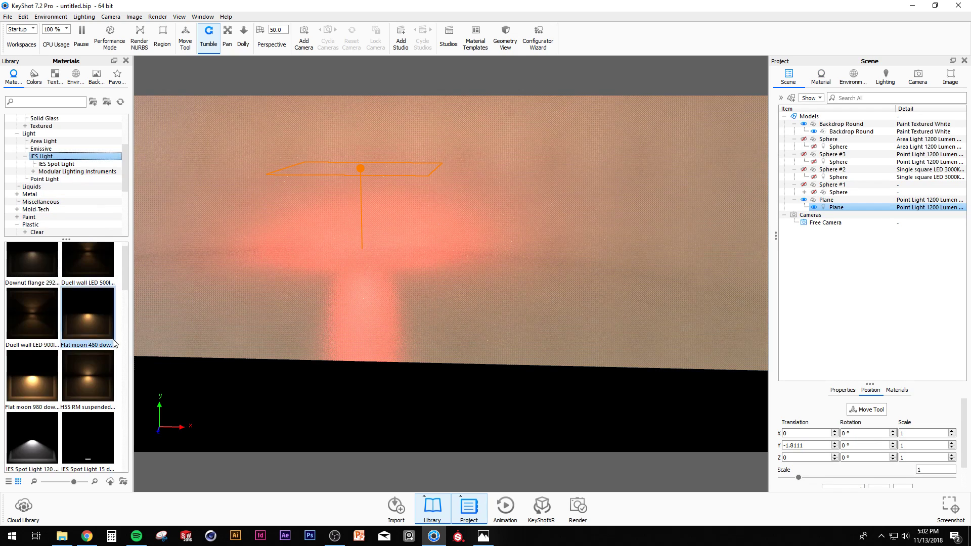
scroll(107, 353, "up", 1)
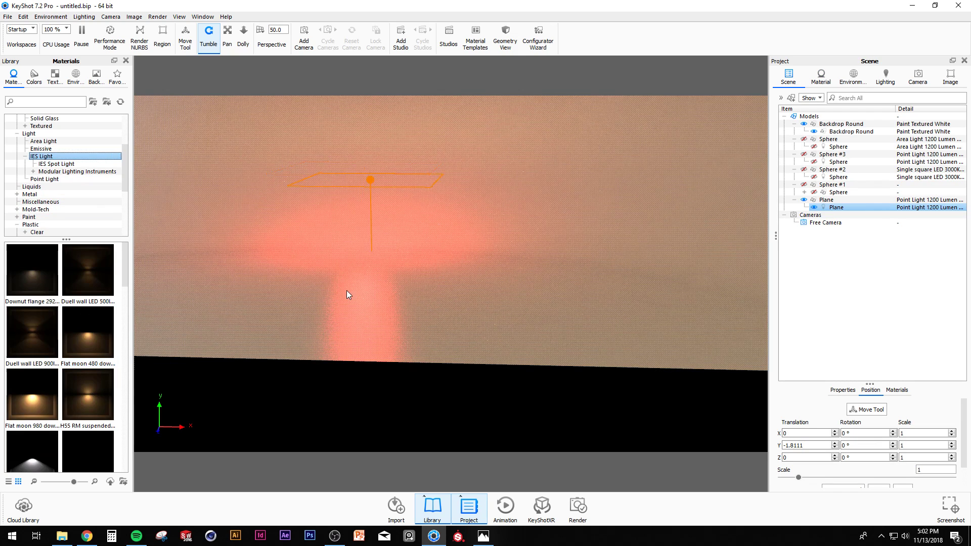
- Raise the plane part above the floor with the Move Tool to a Y translation of 0.0041
scroll(347, 291, "down", 4)
left_click(867, 409)
left_click_drag(406, 150, 410, 4)
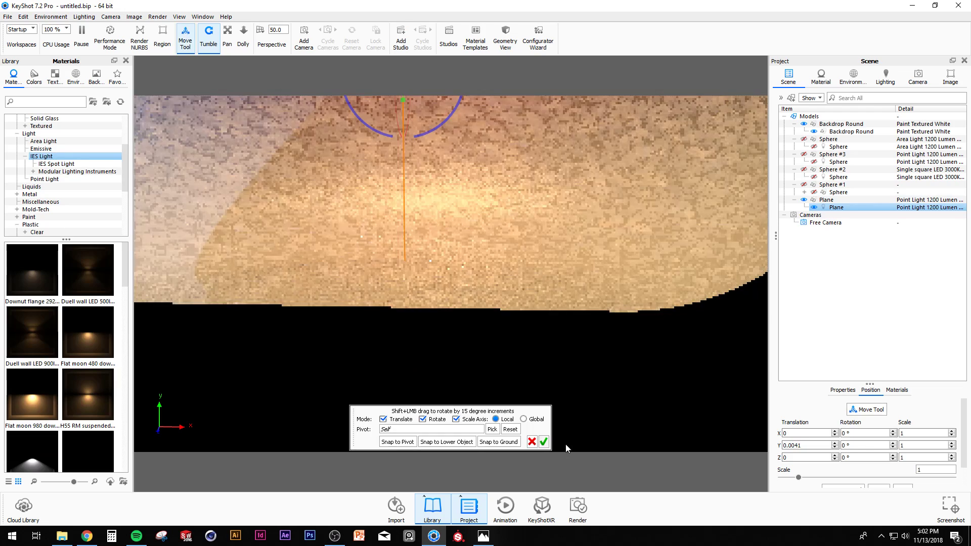
left_click(544, 442)
scroll(436, 296, "down", 4)
scroll(436, 301, "up", 4)
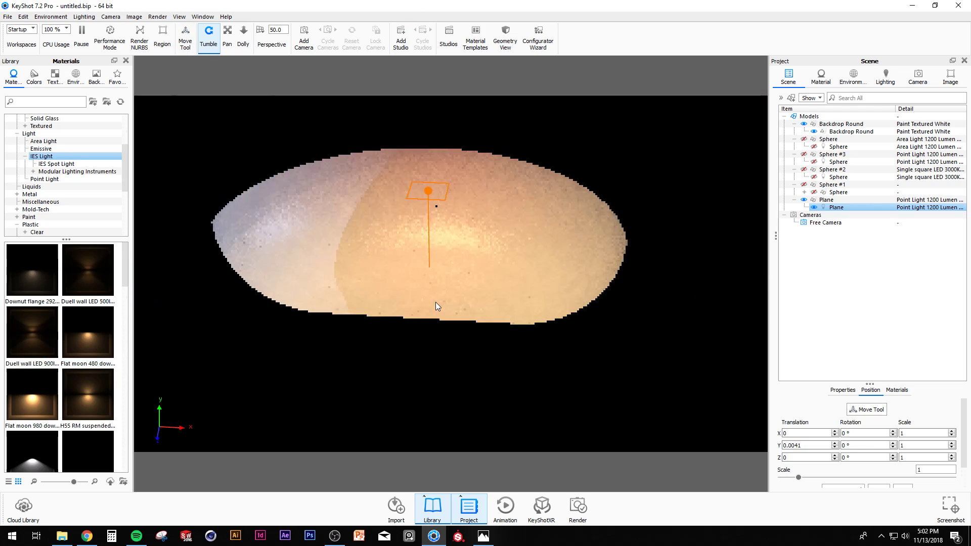
- Examine the plane's light on the backdrop from closer up and review the scene's lighting settings
scroll(485, 206, "up", 5)
middle_click_drag(481, 205, 456, 275)
left_click_drag(457, 275, 429, 288)
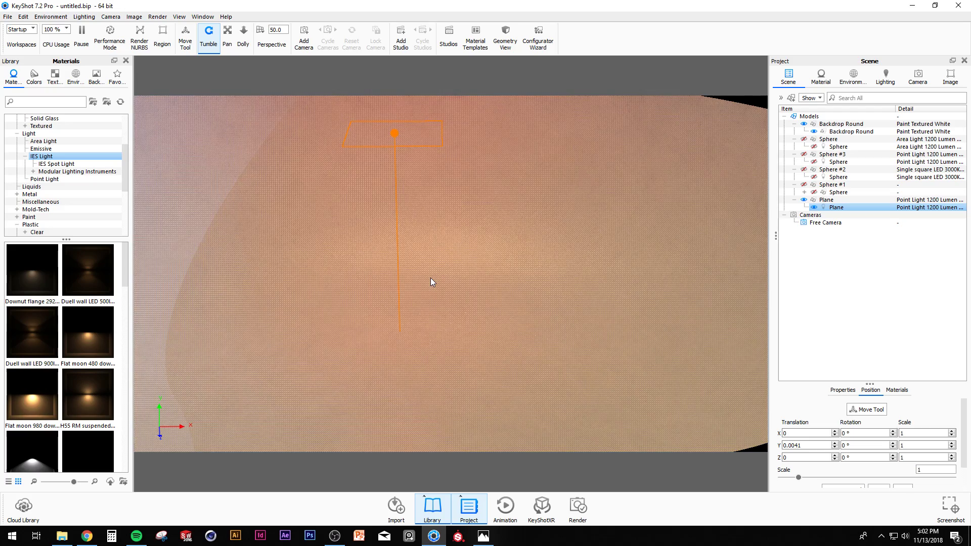
left_click_drag(451, 313, 411, 310)
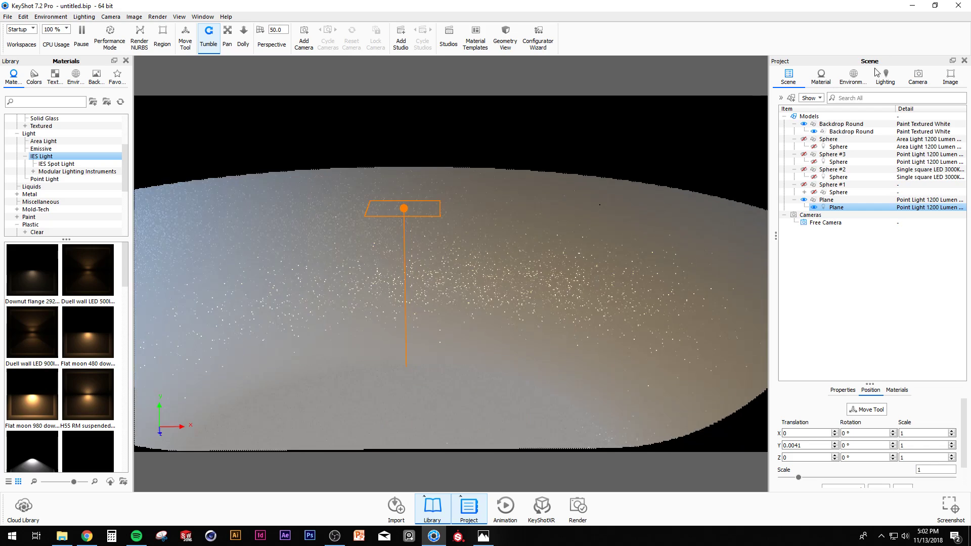
left_click(853, 77)
left_click(892, 76)
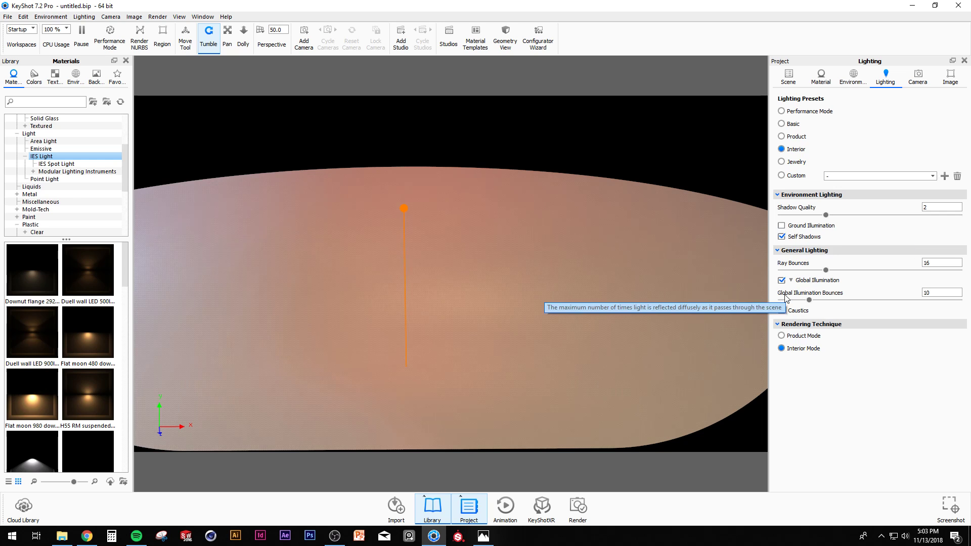
- Show the Sphere model with the area light in the scene tree
left_click(788, 74)
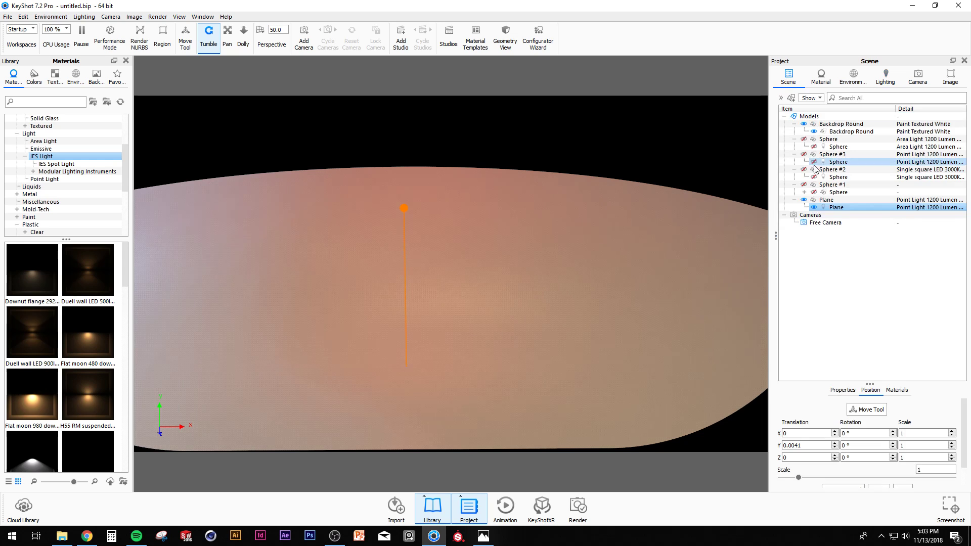
left_click(804, 139)
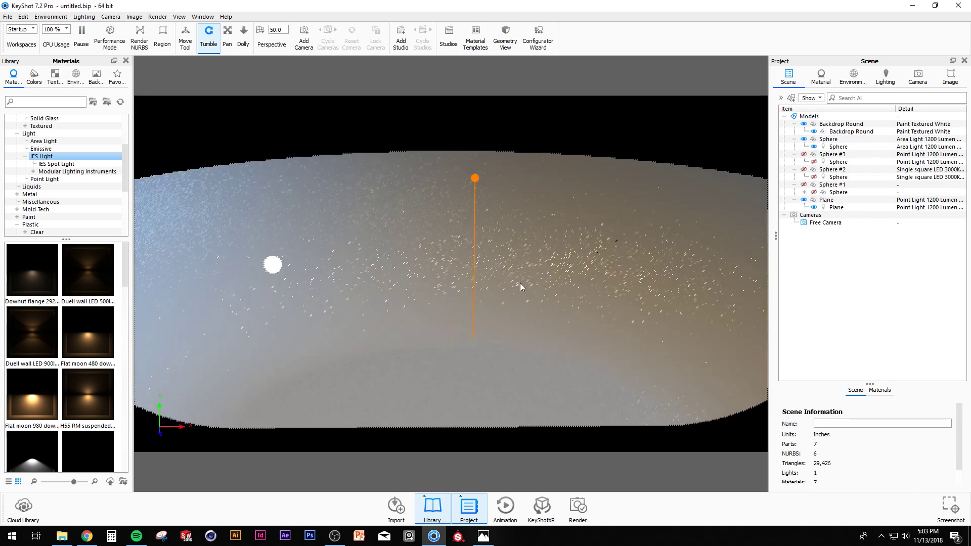
middle_click_drag(521, 283, 564, 266)
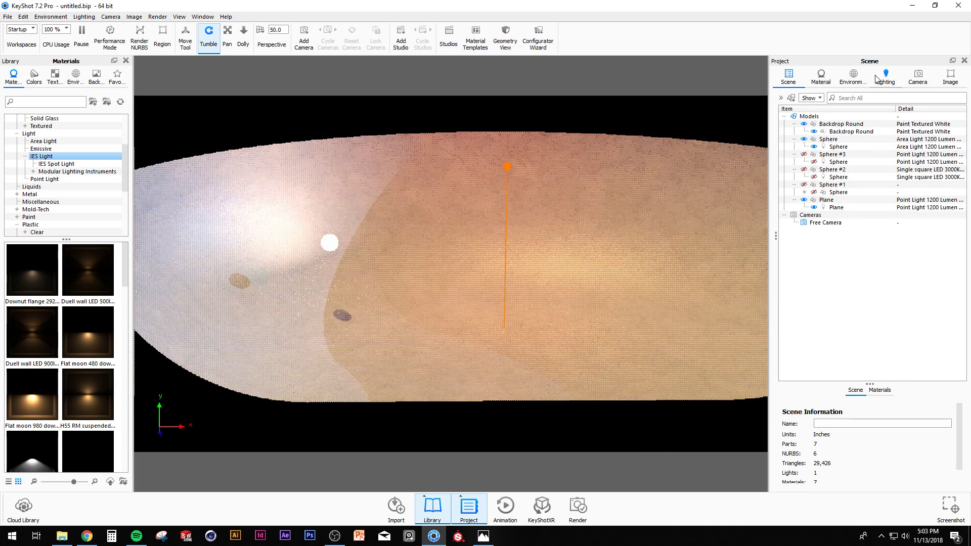
- Turn Global Illumination off and back on to compare the lighting
left_click(878, 78)
left_click(781, 281)
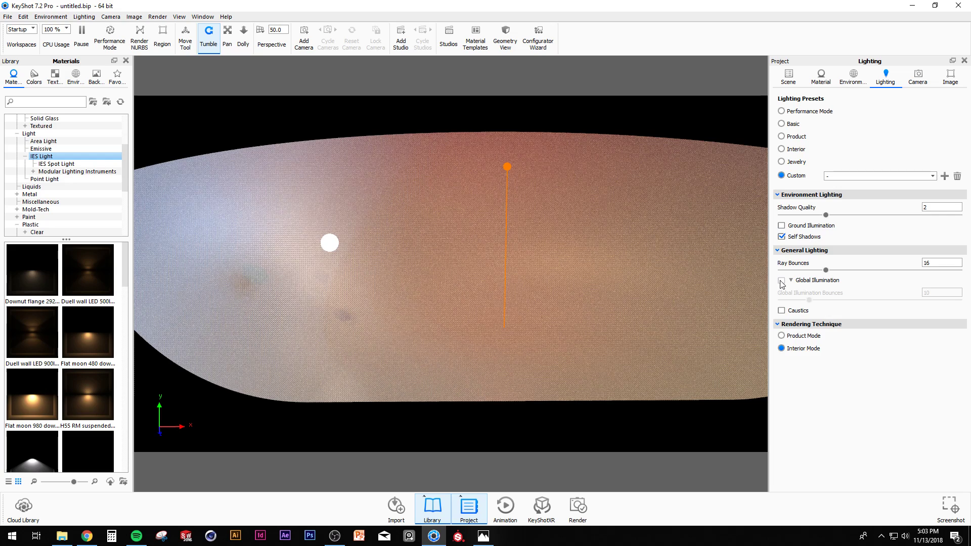
left_click(782, 281)
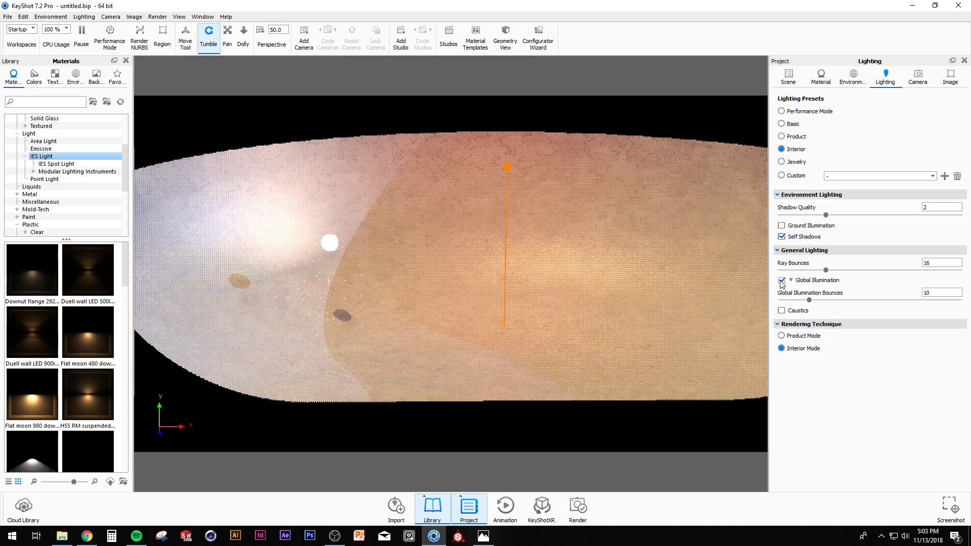
- Switch Ground Illumination on and off, and Self Shadows off and on, to compare their effect
left_click(782, 226)
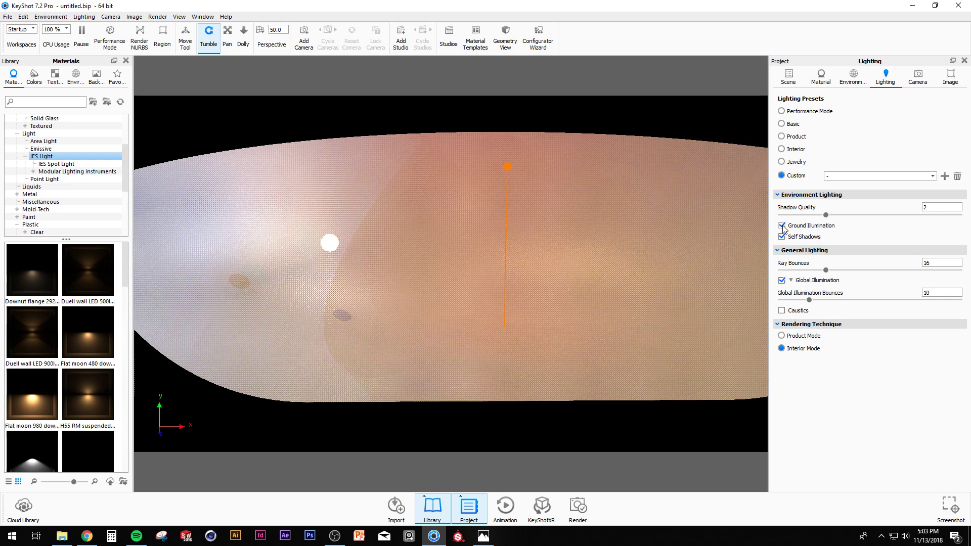
left_click(782, 226)
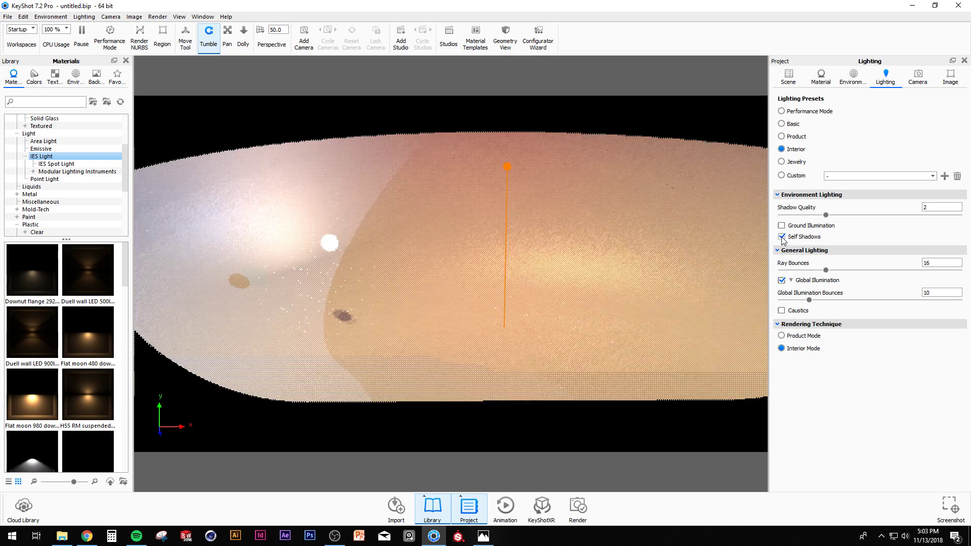
left_click(782, 236)
left_click(782, 237)
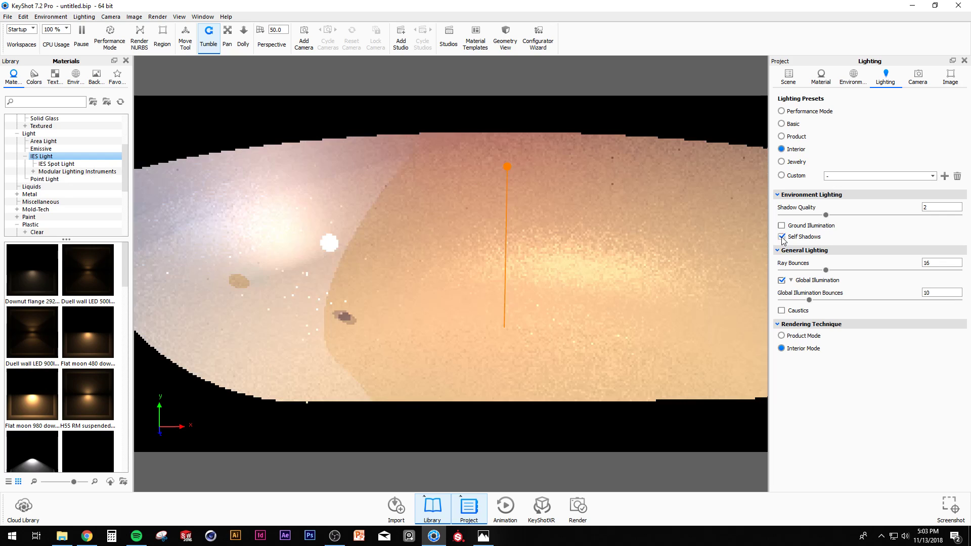
- Enable Caustics in the general lighting settings and open the environment settings
left_click(783, 311)
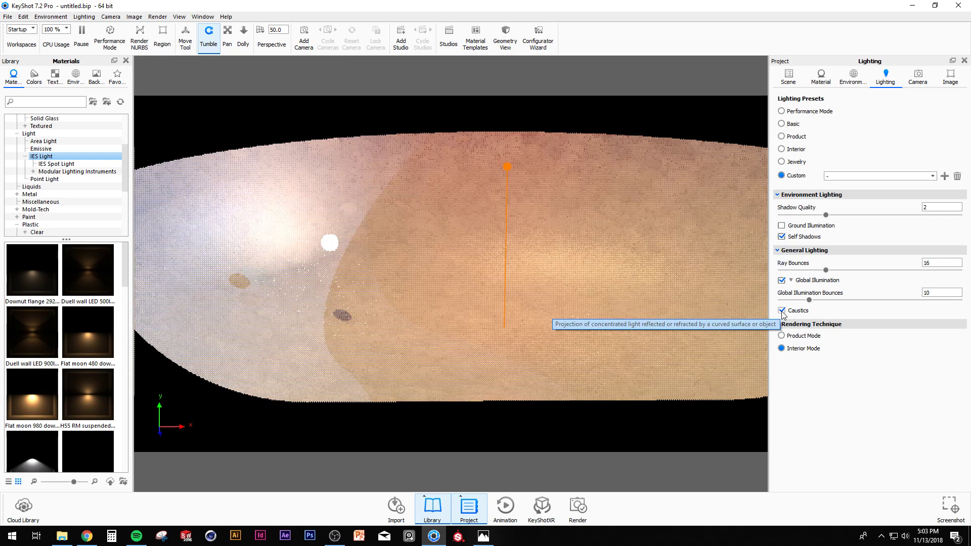
left_click(853, 77)
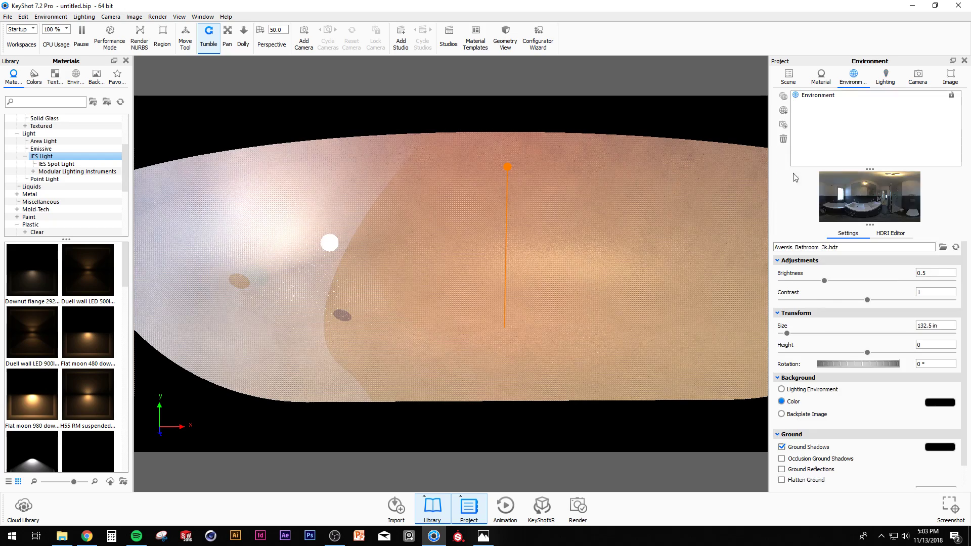
- Show the Sphere #1, Sphere #2 and Sphere #3 models and hide the Plane model in the scene tree
left_click(789, 78)
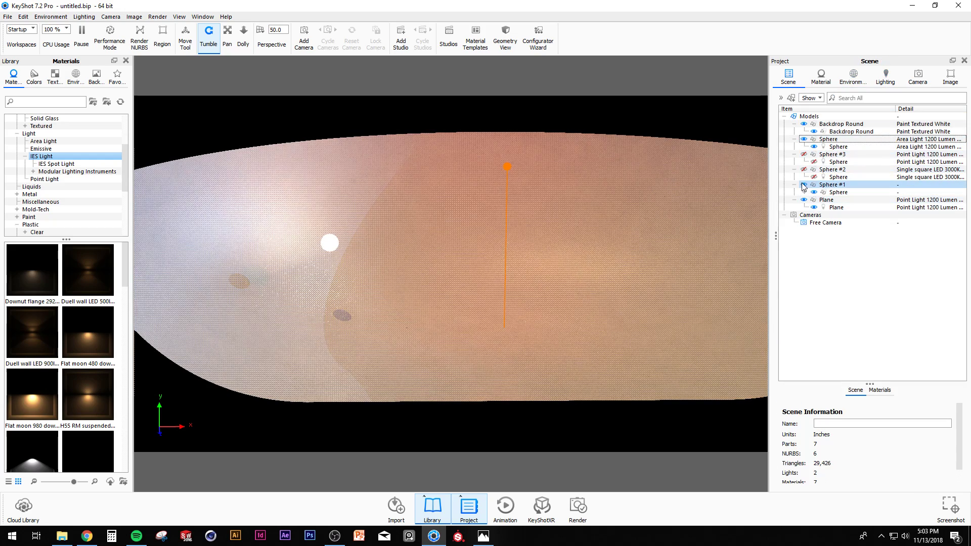
left_click(804, 184)
left_click(804, 170)
left_click(803, 170)
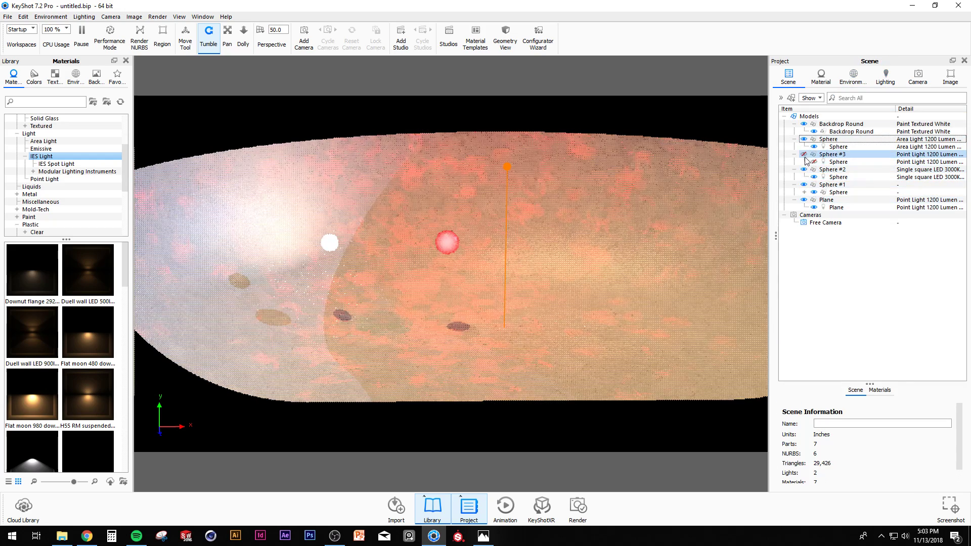
left_click(806, 156)
left_click(804, 154)
left_click(804, 200)
scroll(565, 287, "down", 3)
scroll(565, 285, "up", 4)
middle_click_drag(603, 272, 481, 275)
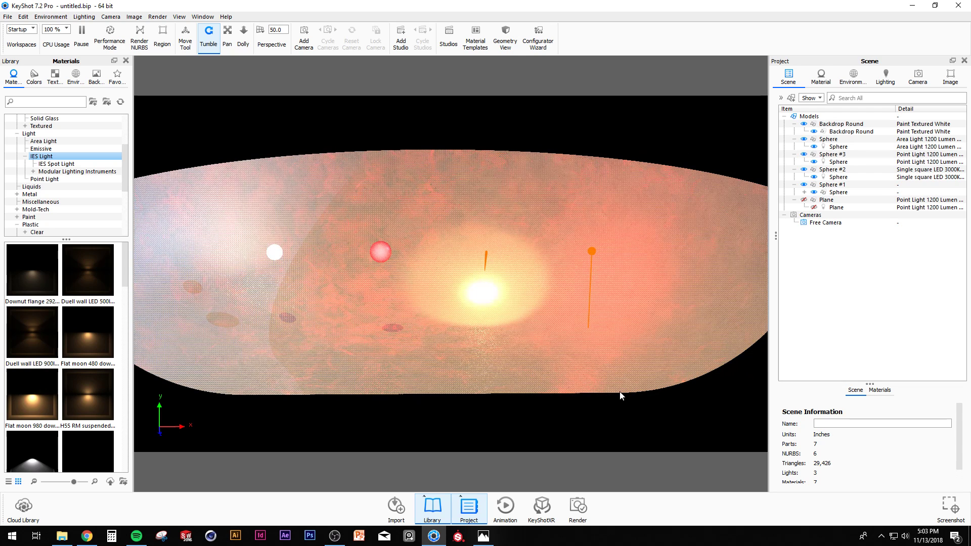
middle_click_drag(520, 321, 521, 365)
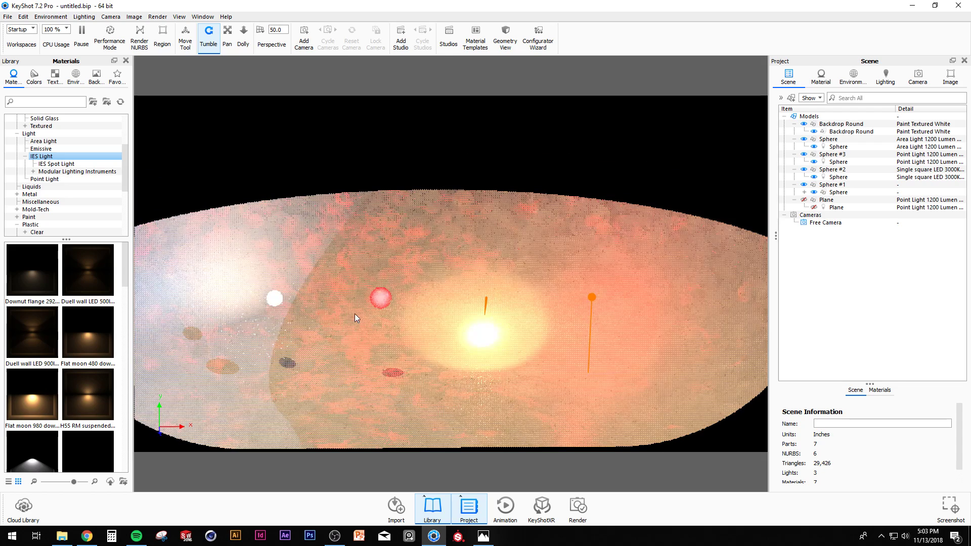